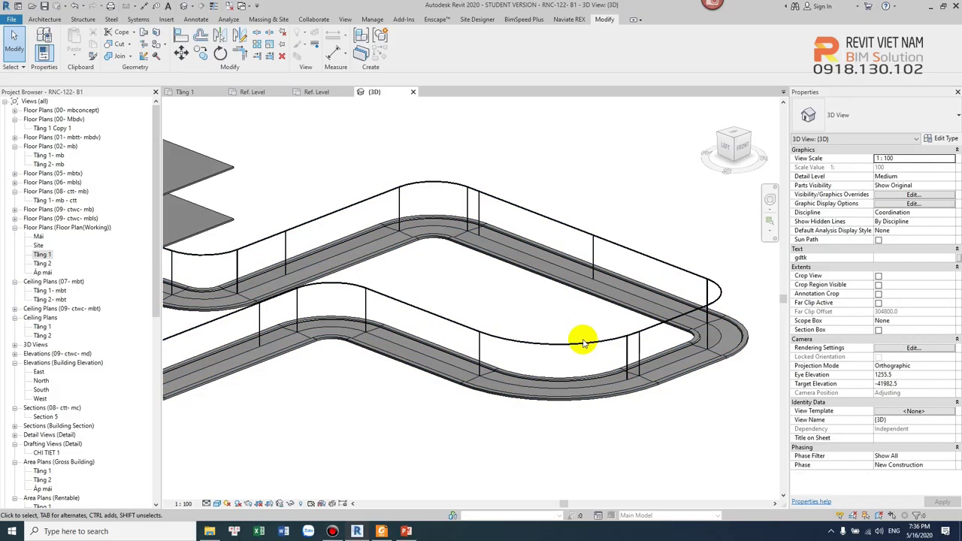
# - Orbit and zoom the railing model to inspect it from a different angle
pyautogui.click(569, 361)
pyautogui.click(541, 450)
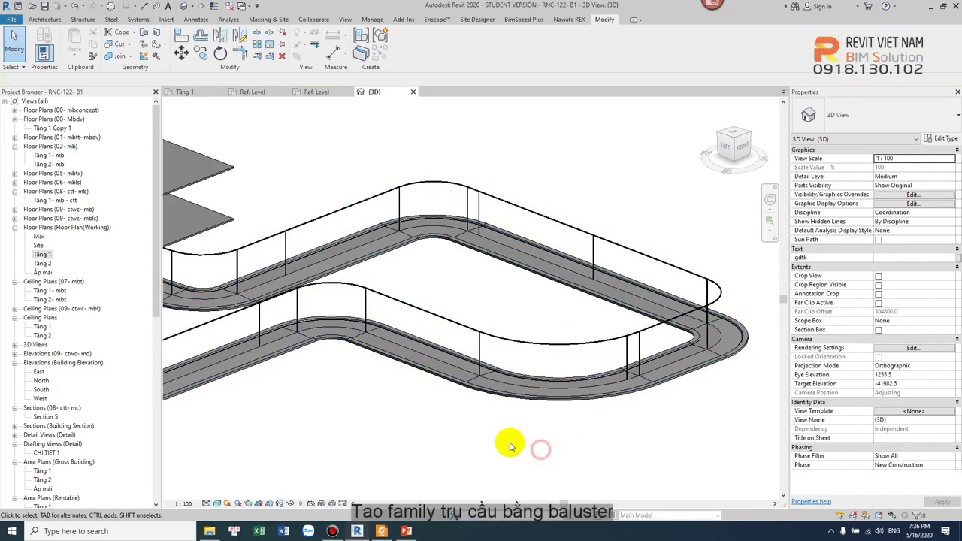
pyautogui.keyDown('shift'); pyautogui.moveTo(500, 446); pyautogui.dragTo(442, 383, button='middle'); pyautogui.keyUp('shift')
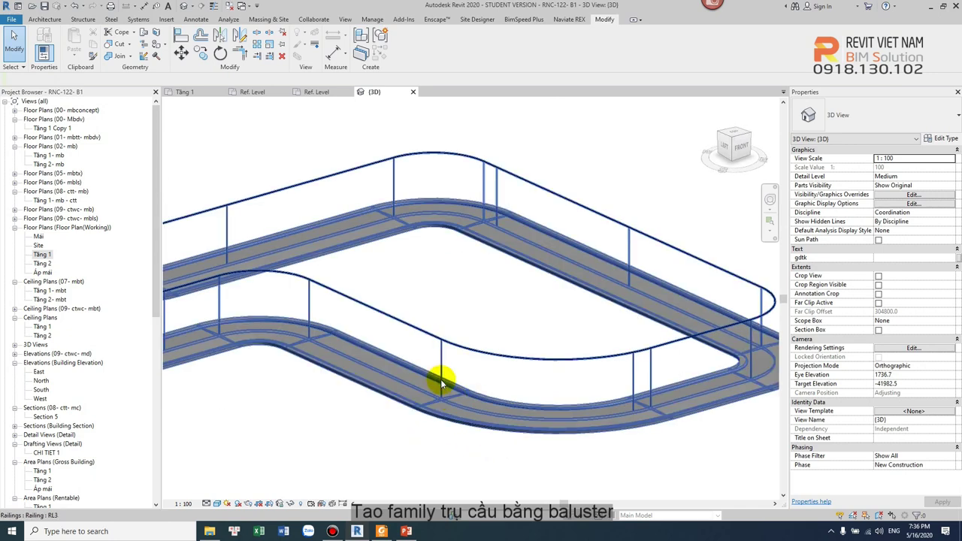
pyautogui.scroll(3, 442, 383)
pyautogui.scroll(2, 445, 368)
pyautogui.keyDown('shift'); pyautogui.moveTo(464, 360); pyautogui.dragTo(457, 359, button='middle'); pyautogui.keyUp('shift')
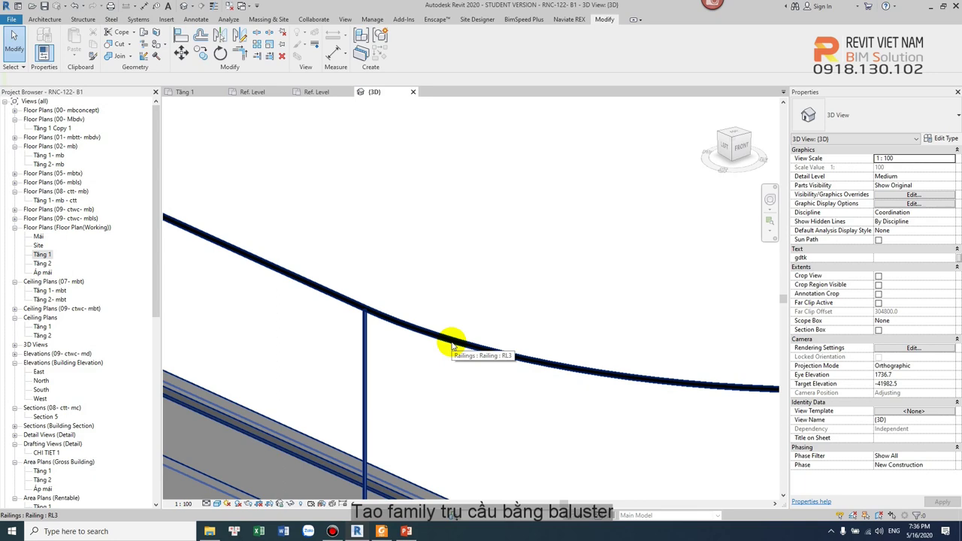
pyautogui.moveTo(451, 346)
pyautogui.keyDown('shift'); pyautogui.mouseDown(button='middle')
pyautogui.moveTo(451, 361)
pyautogui.moveTo(413, 360)
pyautogui.mouseUp(button='middle'); pyautogui.keyUp('shift')
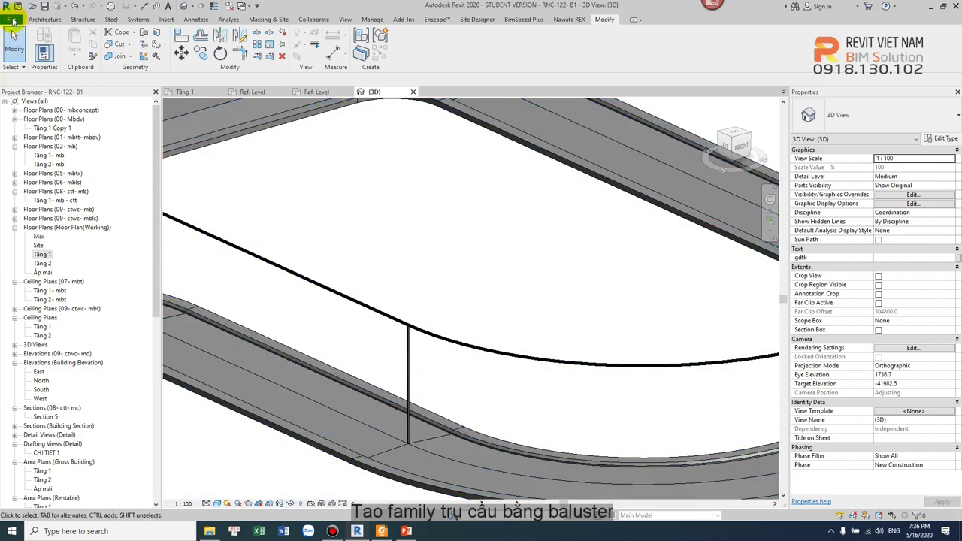
# - Create a new family from the Metric Baluster.rft template
pyautogui.click(12, 20)
pyautogui.moveTo(34, 58)
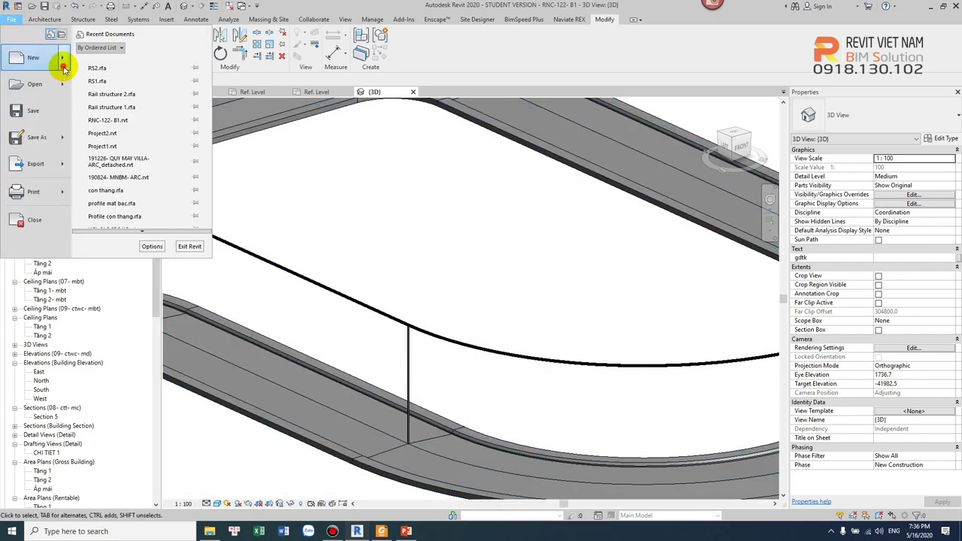
pyautogui.click(111, 95)
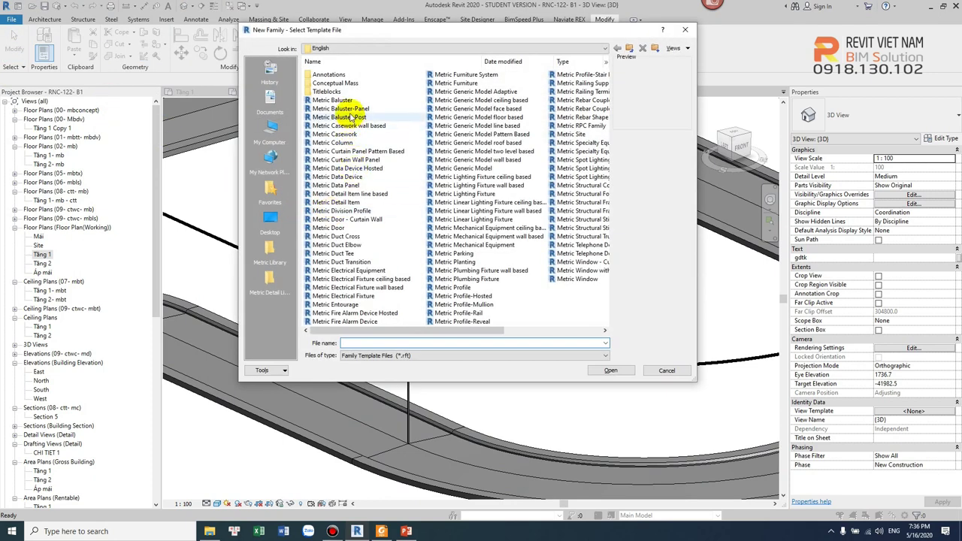
pyautogui.click(332, 100)
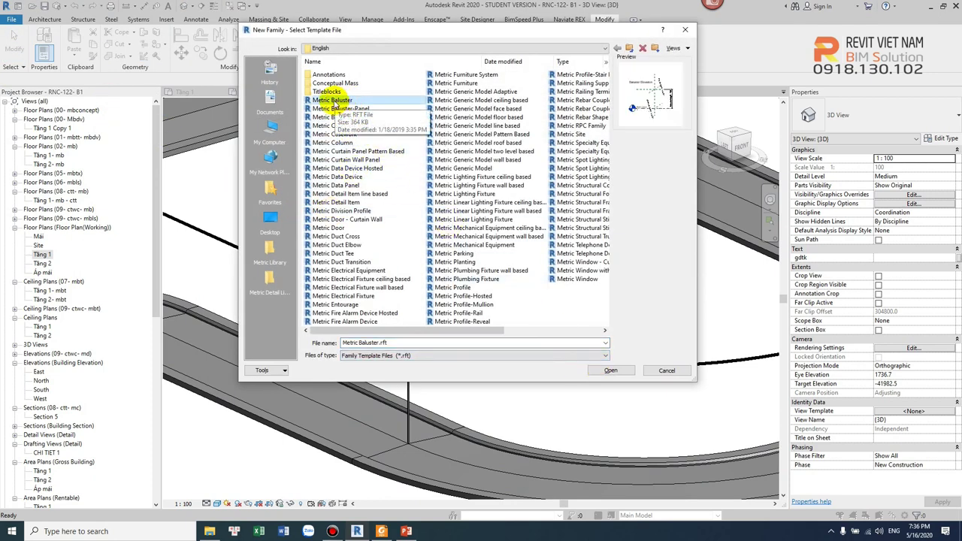
pyautogui.click(609, 370)
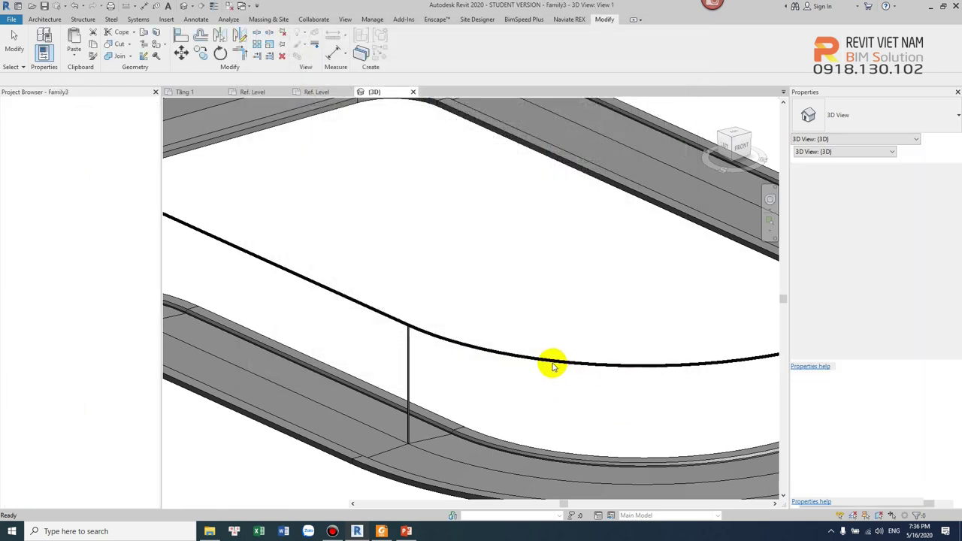
pyautogui.click(442, 270)
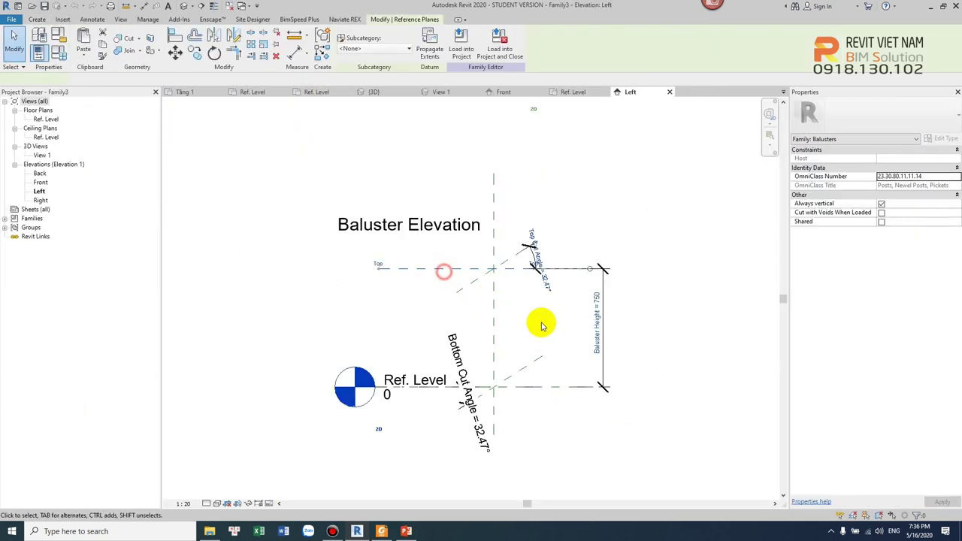
# - Set the family's Baluster Height to 3000 in Family Types
pyautogui.click(59, 53)
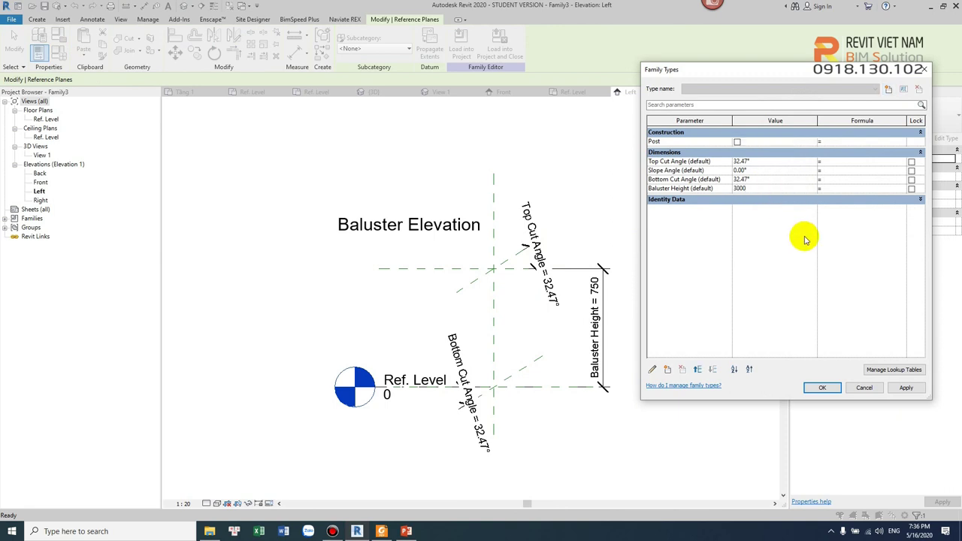
pyautogui.click(824, 384)
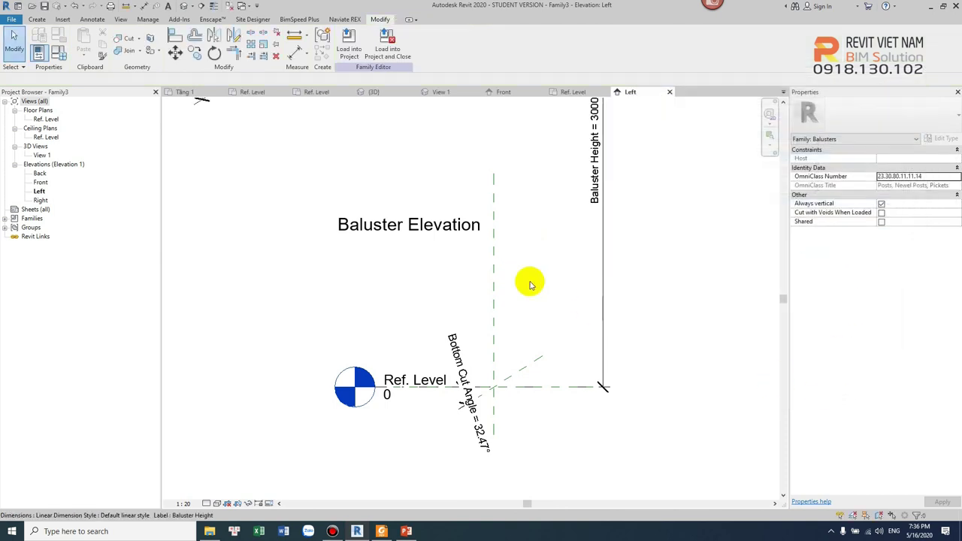
pyautogui.scroll(-3, 530, 316)
pyautogui.scroll(-2, 519, 367)
pyautogui.click(505, 360)
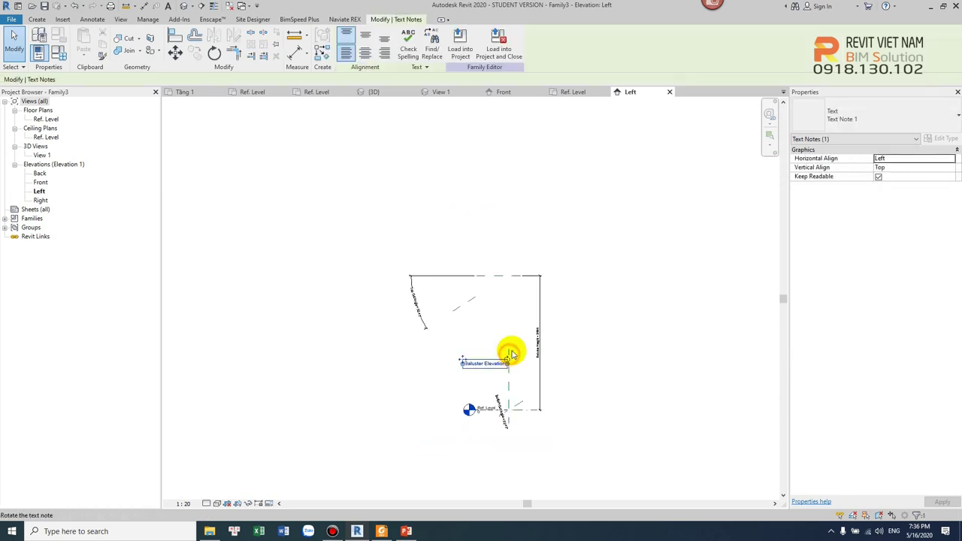
pyautogui.press('Escape')
pyautogui.scroll(2, 513, 352)
# - Extend the Center (Front/Back) reference plane upward, then go to the Ref. Level plan
pyautogui.click(510, 350)
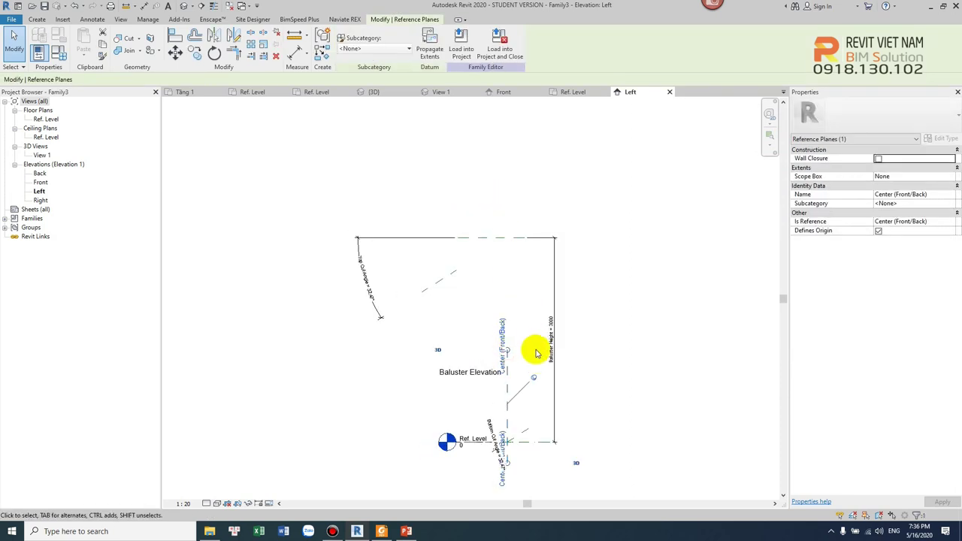
pyautogui.moveTo(504, 323); pyautogui.dragTo(501, 193)
pyautogui.click(640, 294)
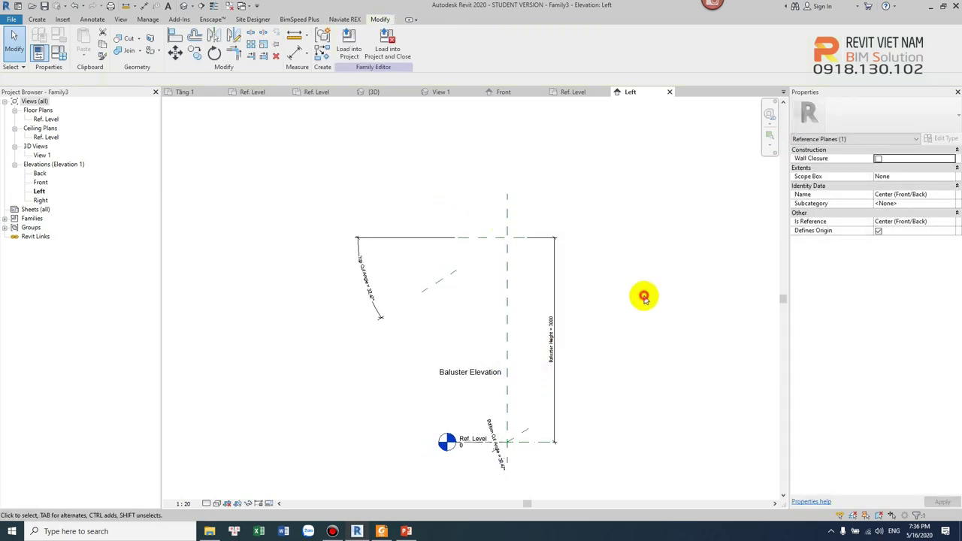
pyautogui.scroll(2, 532, 390)
pyautogui.moveTo(532, 390); pyautogui.dragTo(532, 361, button='middle')
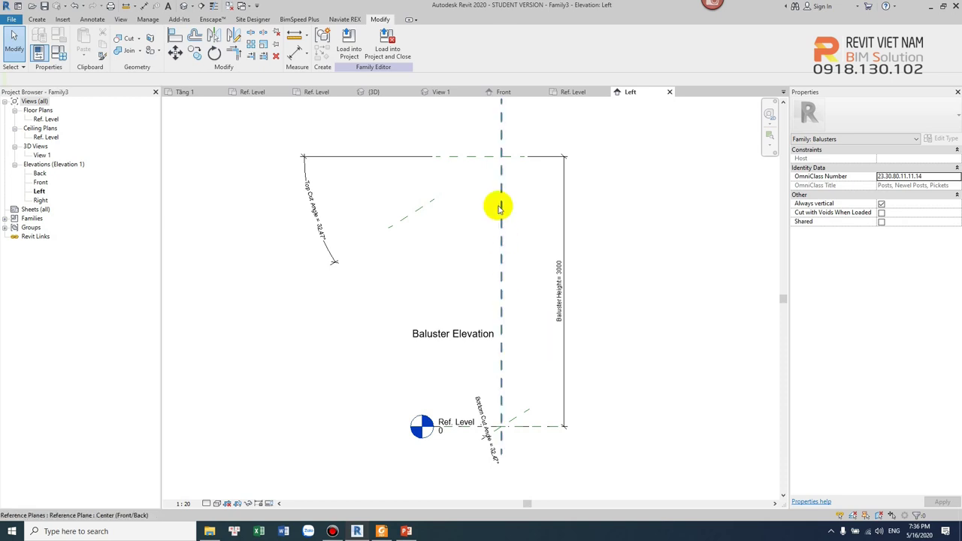
pyautogui.doubleClick(42, 120)
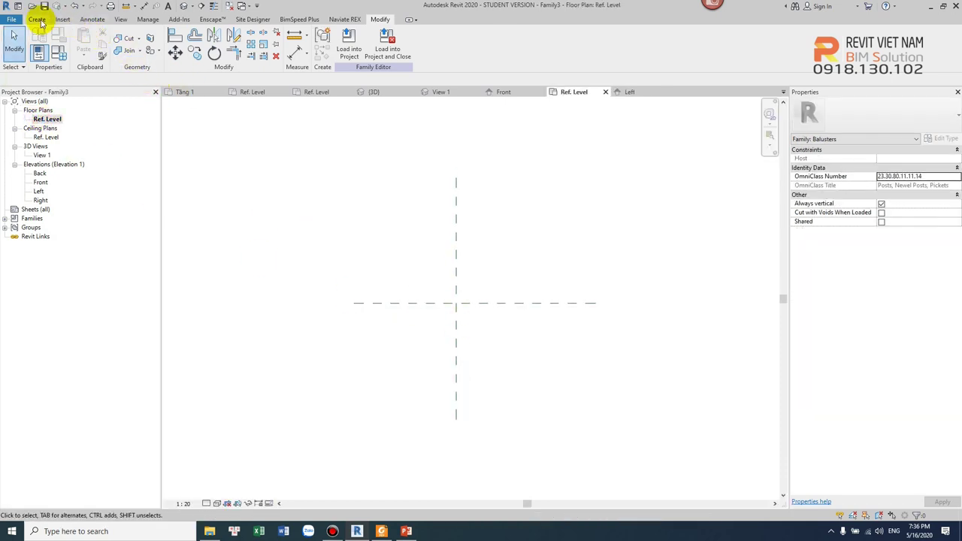
# - Sketch a rectangle around the centre reference planes for a new extrusion
pyautogui.click(36, 19)
pyautogui.click(82, 38)
pyautogui.click(375, 36)
pyautogui.click(390, 263)
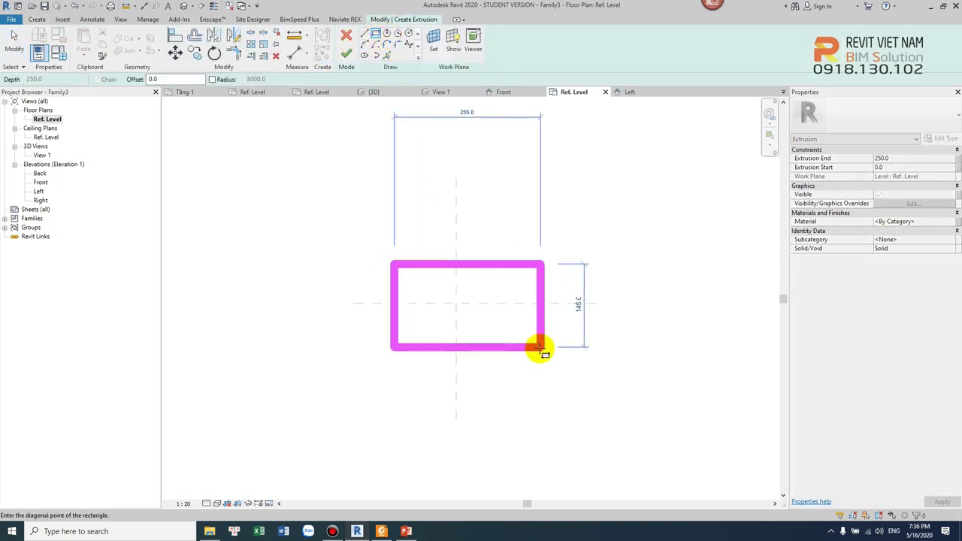
pyautogui.press('Escape')
pyautogui.scroll(-1, 489, 333)
pyautogui.click(402, 271)
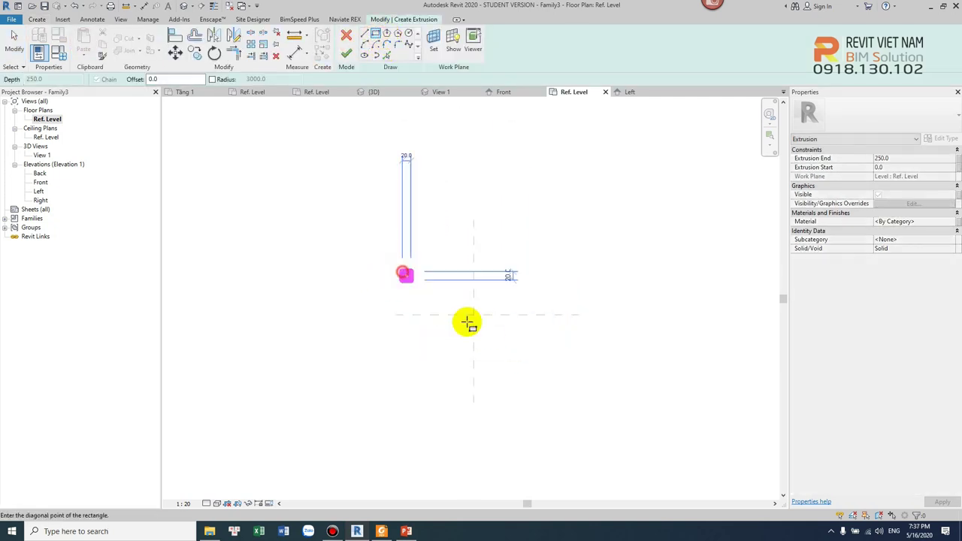
pyautogui.press('Escape')
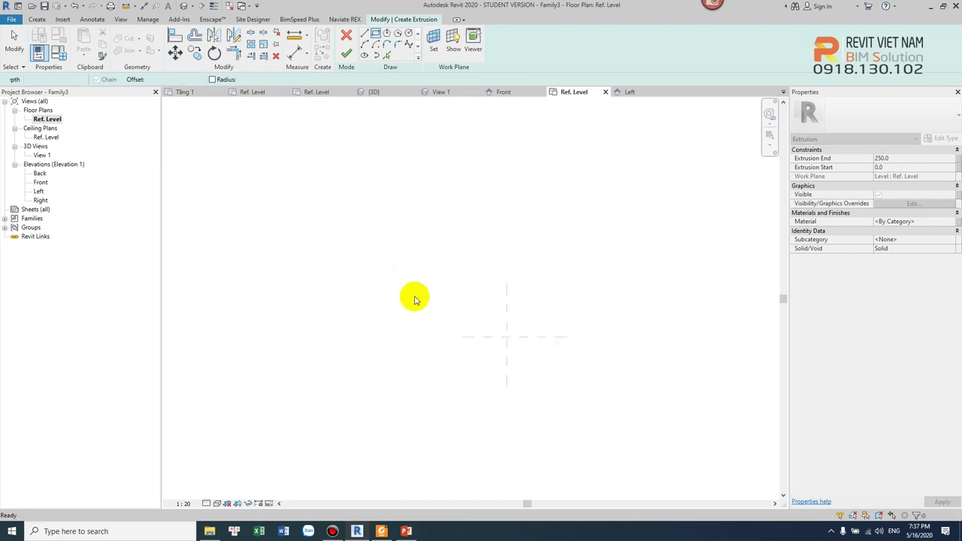
pyautogui.scroll(-1, 386, 272)
pyautogui.click(375, 270)
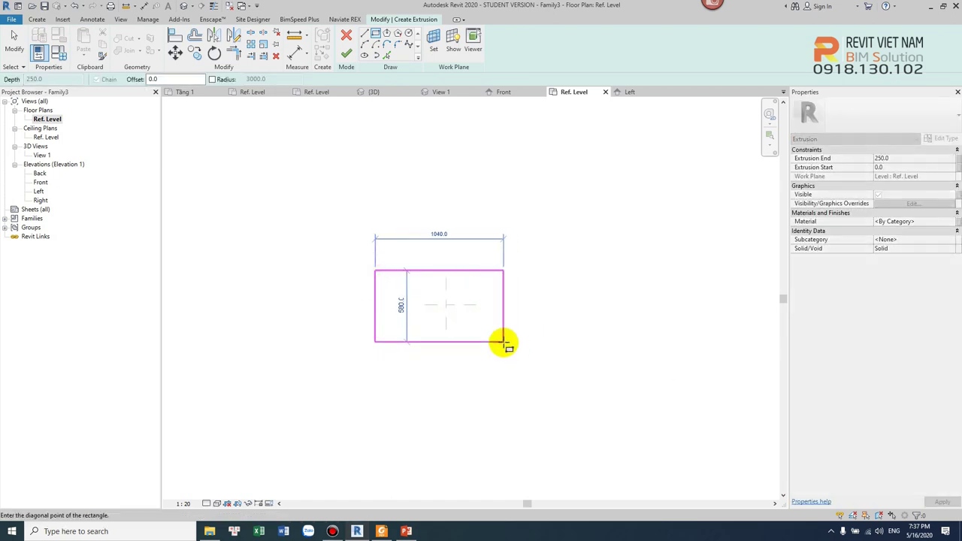
pyautogui.scroll(1, 499, 338)
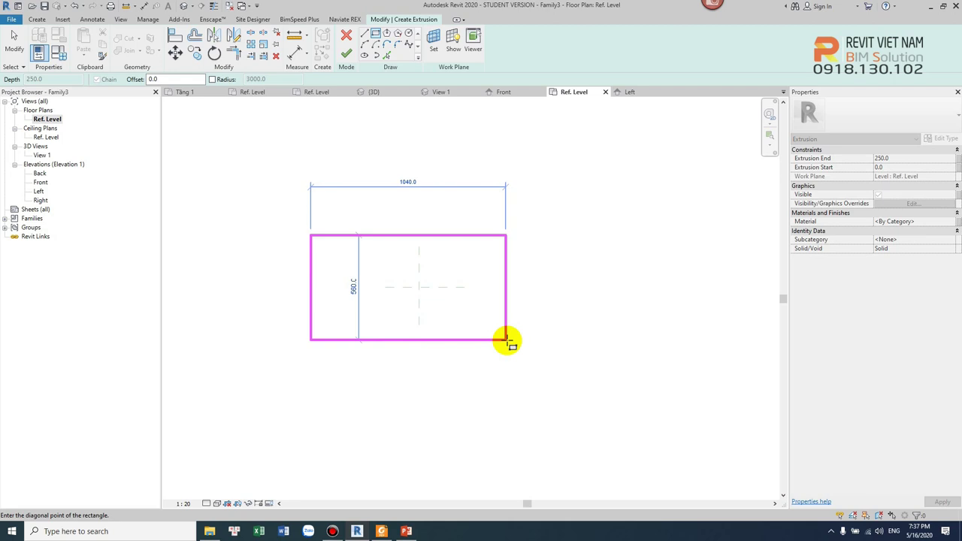
pyautogui.click(511, 341)
pyautogui.scroll(1, 476, 275)
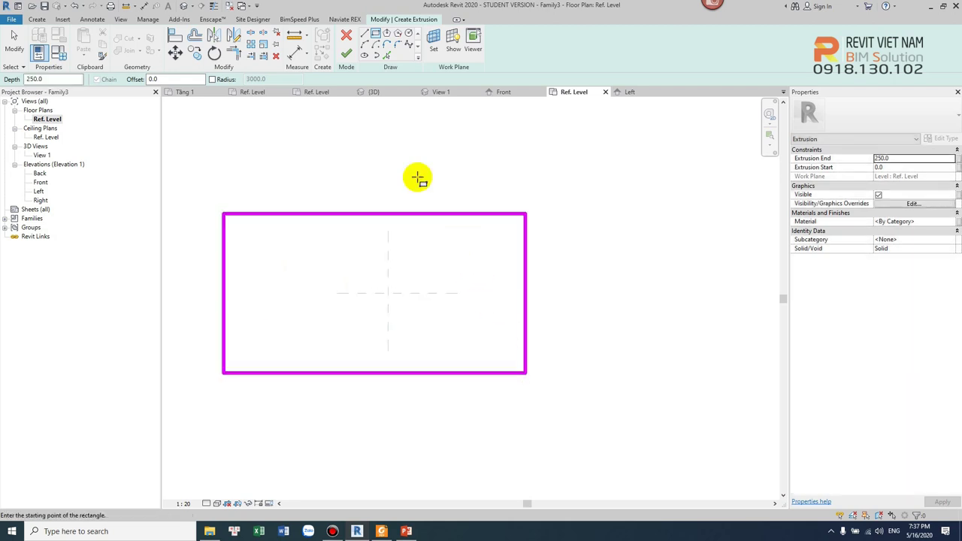
pyautogui.press('Escape')
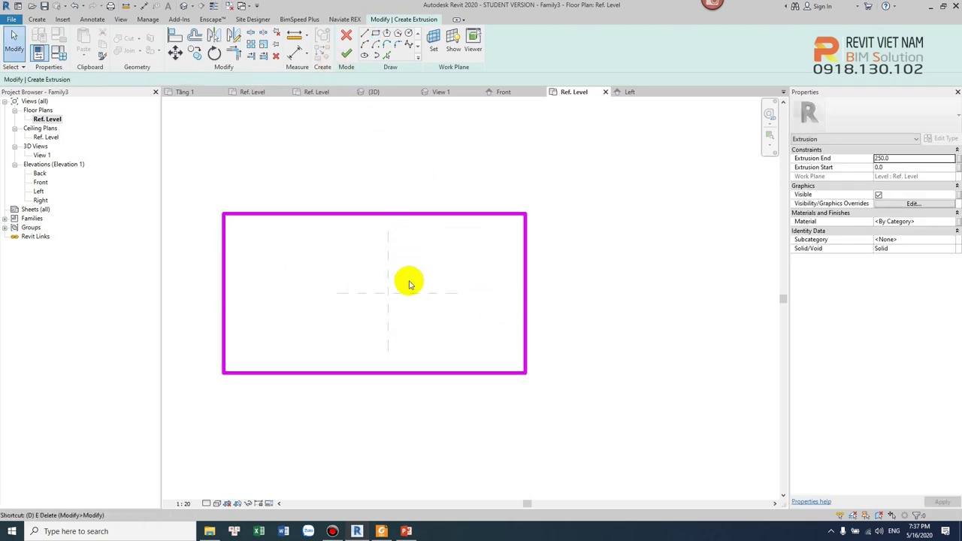
# - Centre the rectangle with EQ aligned dimensions both ways and finish the extrusion
pyautogui.press('d')
pyautogui.press('i')
pyautogui.click(524, 274)
pyautogui.click(387, 274)
pyautogui.click(224, 275)
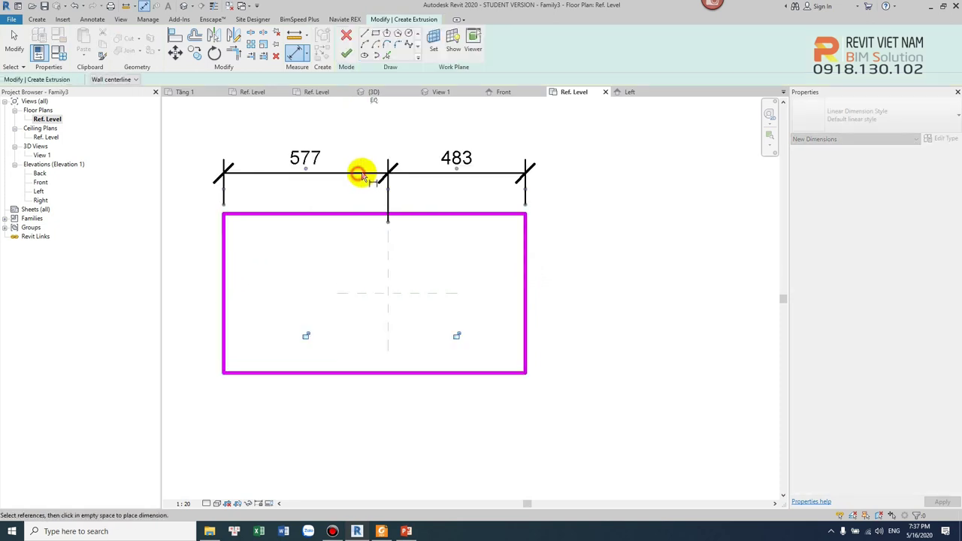
pyautogui.click(375, 174)
pyautogui.click(378, 173)
pyautogui.click(412, 363)
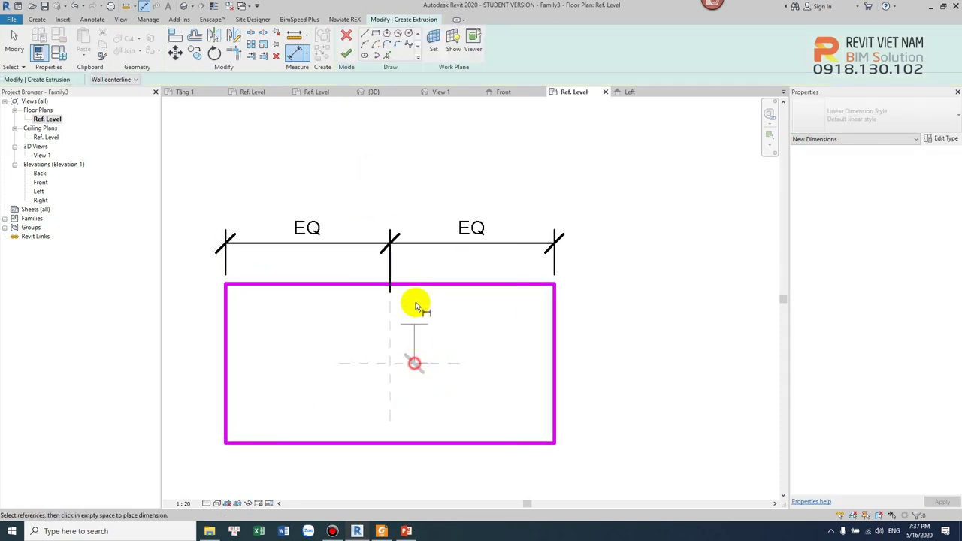
pyautogui.click(421, 285)
pyautogui.click(421, 442)
pyautogui.click(680, 373)
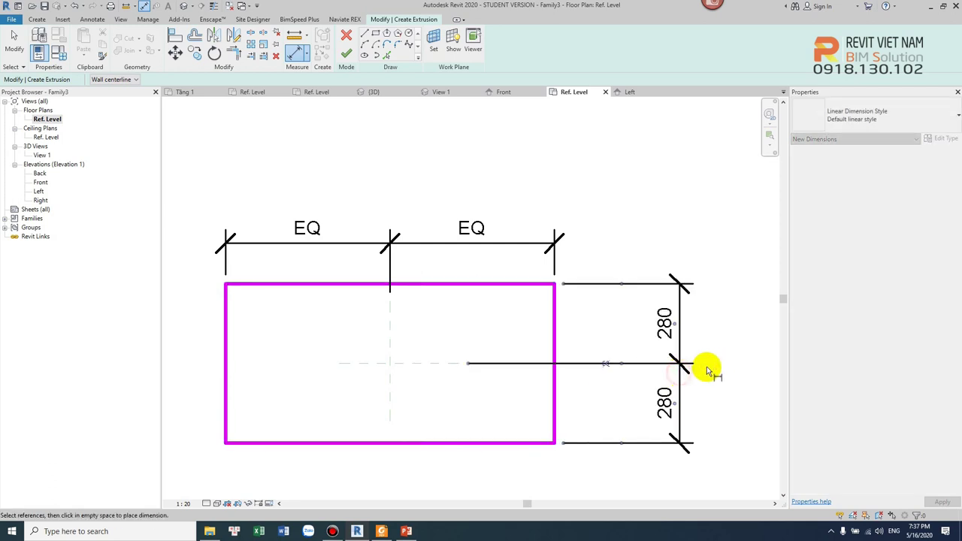
pyautogui.scroll(-1, 638, 368)
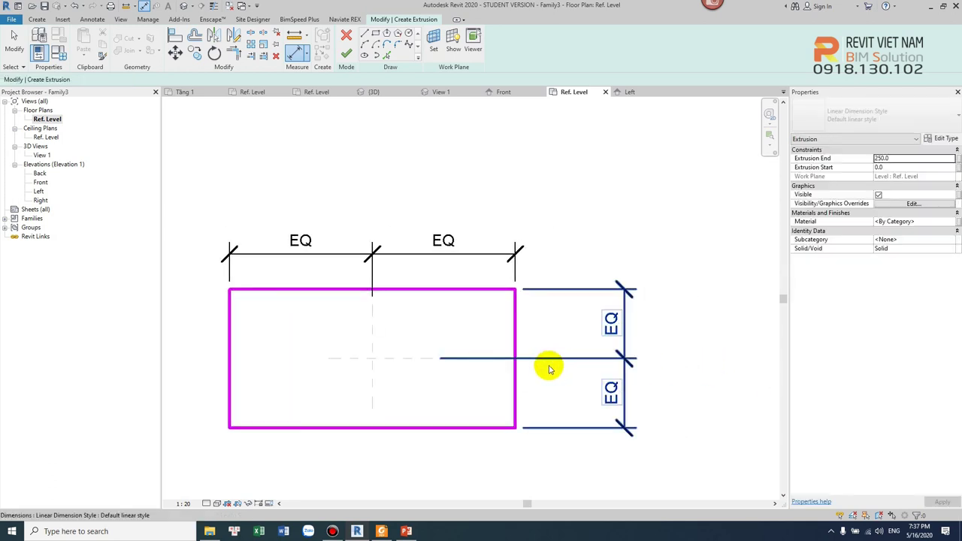
pyautogui.press('Escape')
pyautogui.scroll(-2, 550, 350)
pyautogui.click(346, 55)
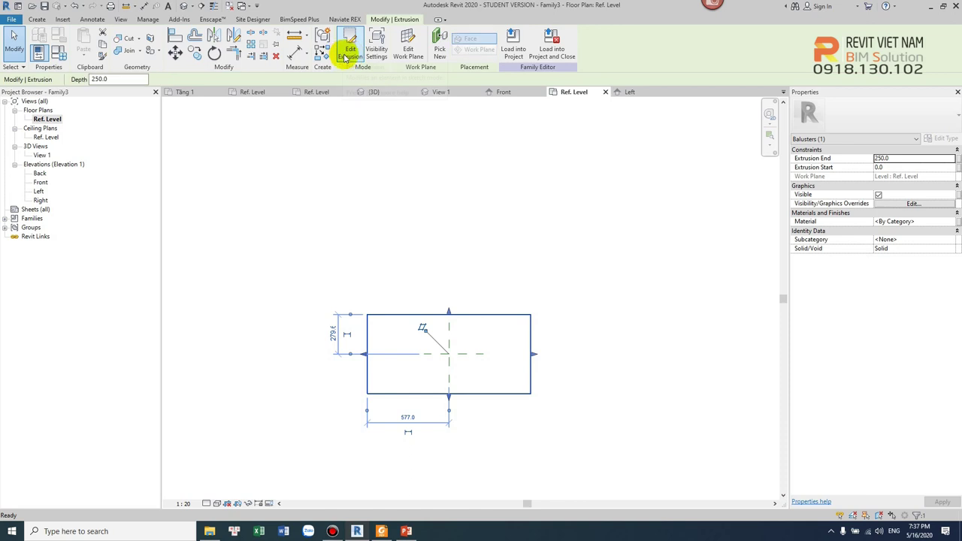
# - Fillet the extrusion sketch's four corners with radius 100 arcs and finish the sketch
pyautogui.doubleClick(404, 312)
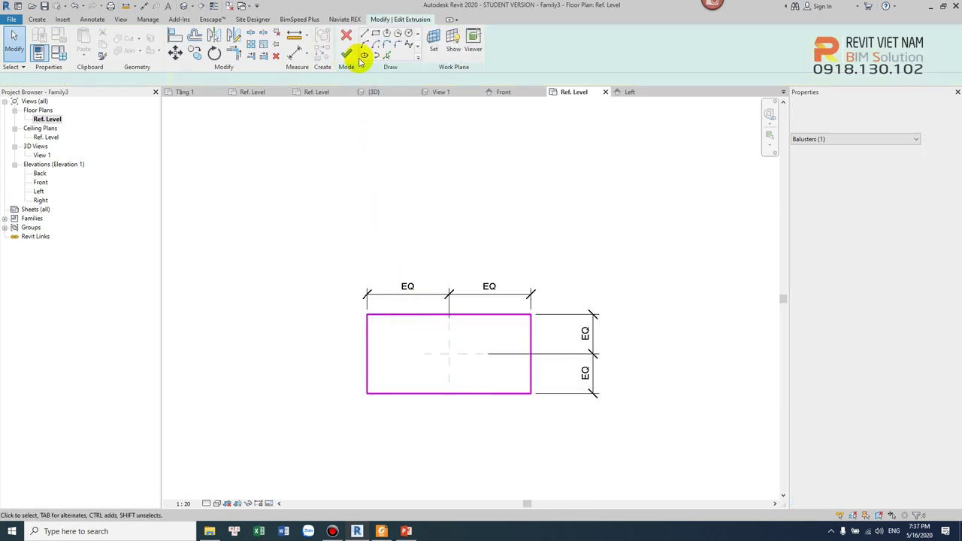
pyautogui.click(400, 47)
pyautogui.write('100')
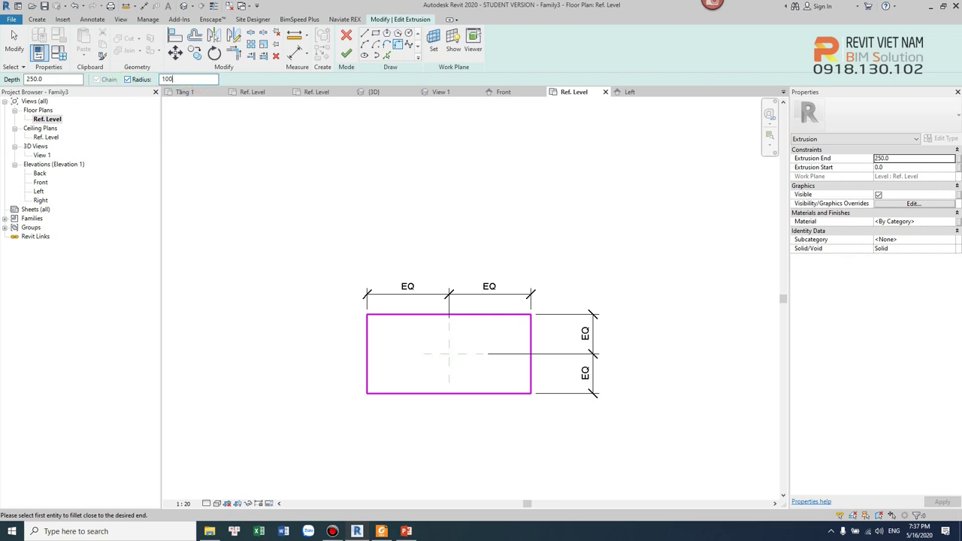
pyautogui.click(383, 315)
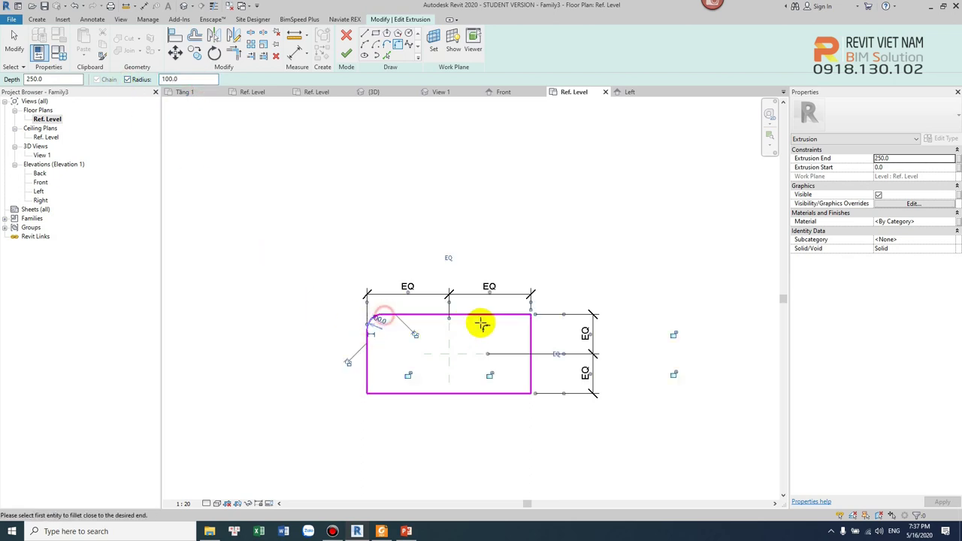
pyautogui.click(516, 317)
pyautogui.click(532, 331)
pyautogui.click(532, 361)
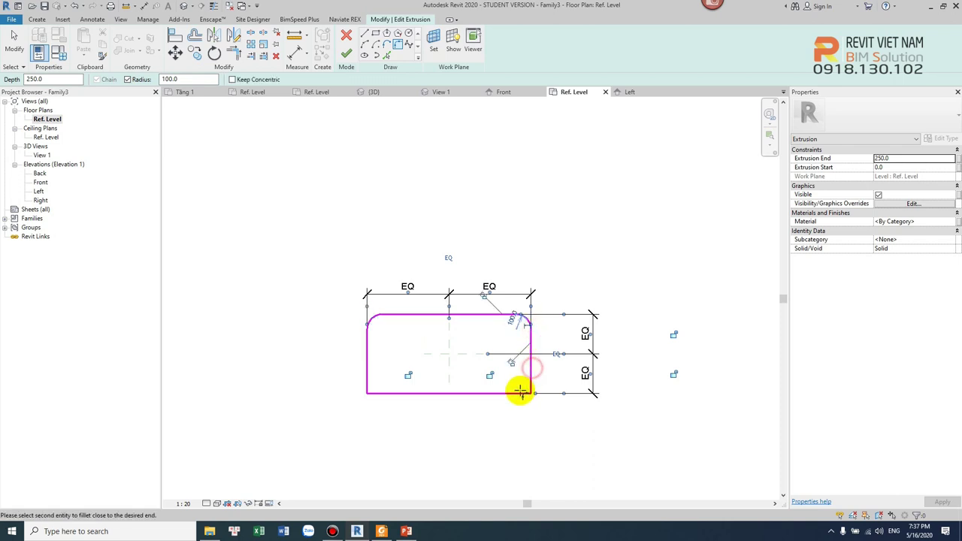
pyautogui.click(518, 392)
pyautogui.click(395, 394)
pyautogui.click(367, 376)
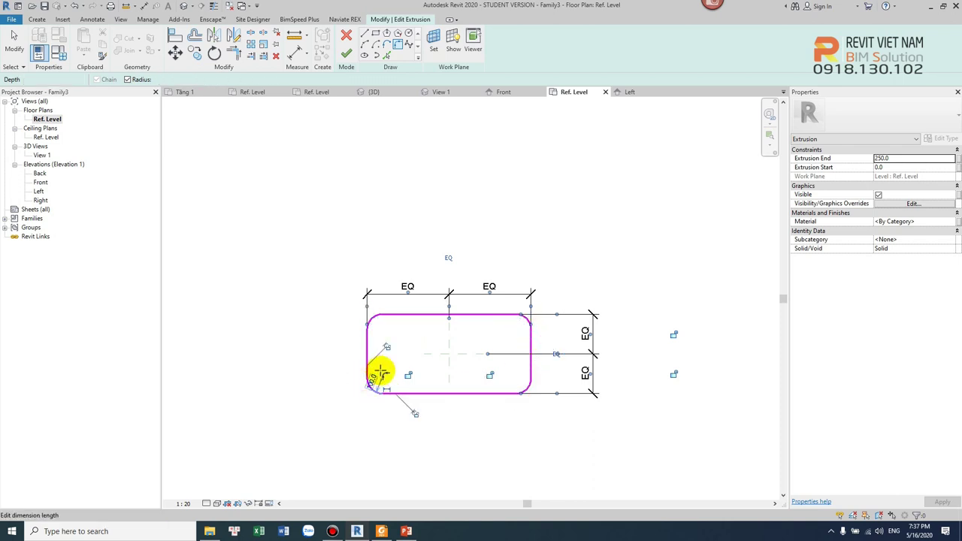
pyautogui.press('Escape')
pyautogui.press('Escape')
pyautogui.click(345, 52)
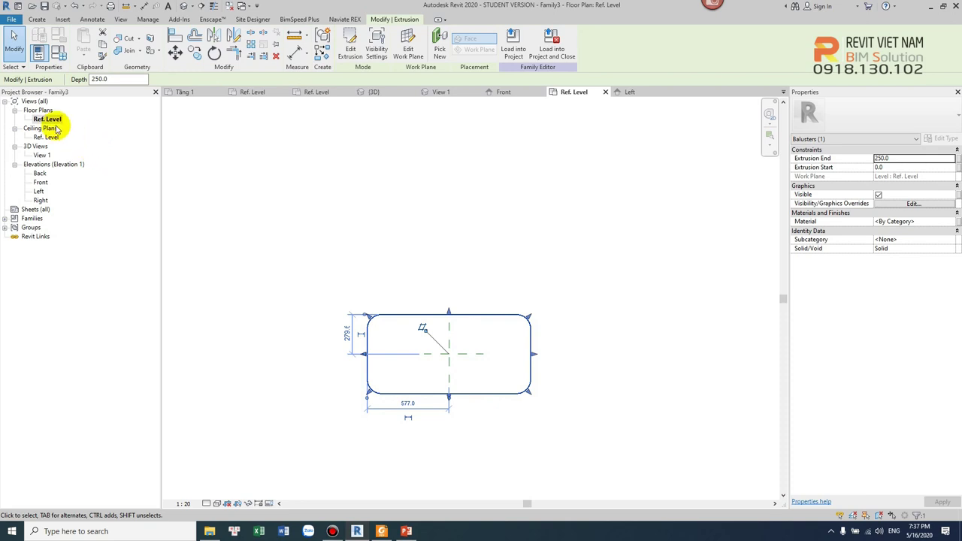
# - Stretch the post extrusion's top upward in the Front elevation to make it taller
pyautogui.doubleClick(40, 182)
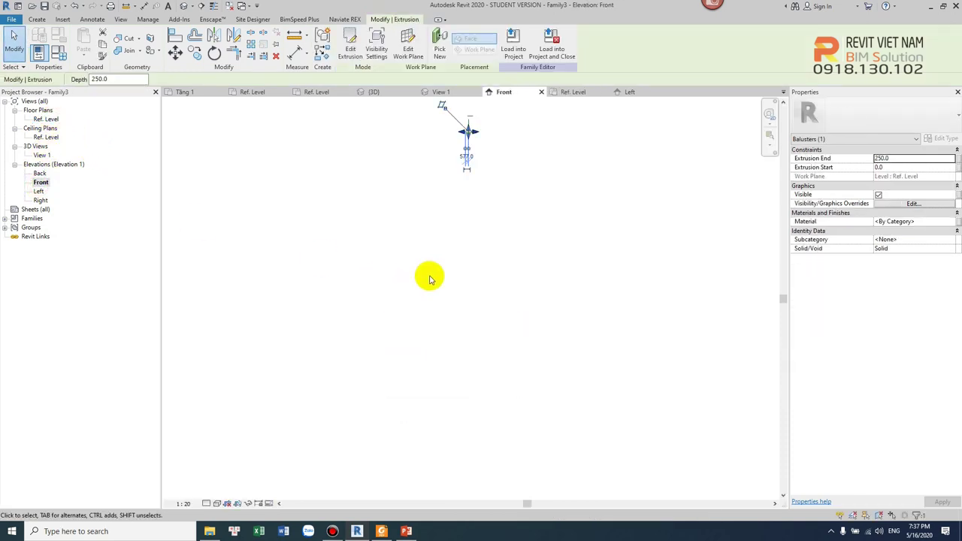
pyautogui.click(526, 284)
pyautogui.scroll(-1, 453, 368)
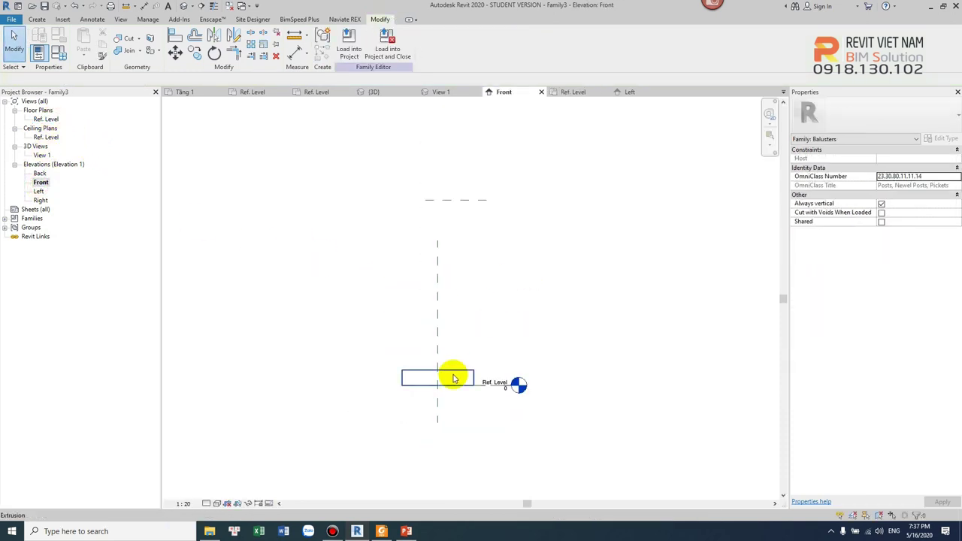
pyautogui.click(454, 374)
pyautogui.moveTo(467, 331); pyautogui.dragTo(466, 354, button='middle')
pyautogui.click(427, 223)
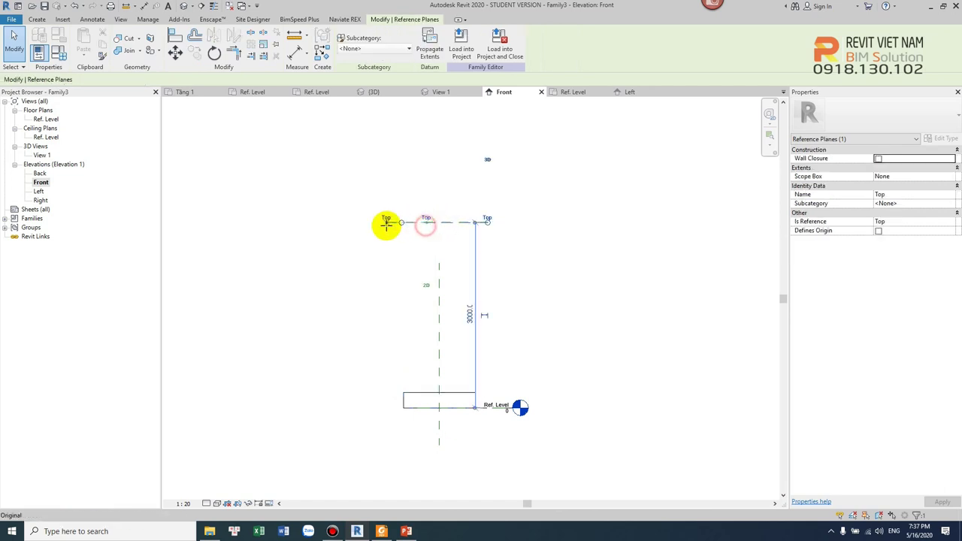
pyautogui.click(439, 392)
pyautogui.moveTo(439, 392); pyautogui.dragTo(435, 272)
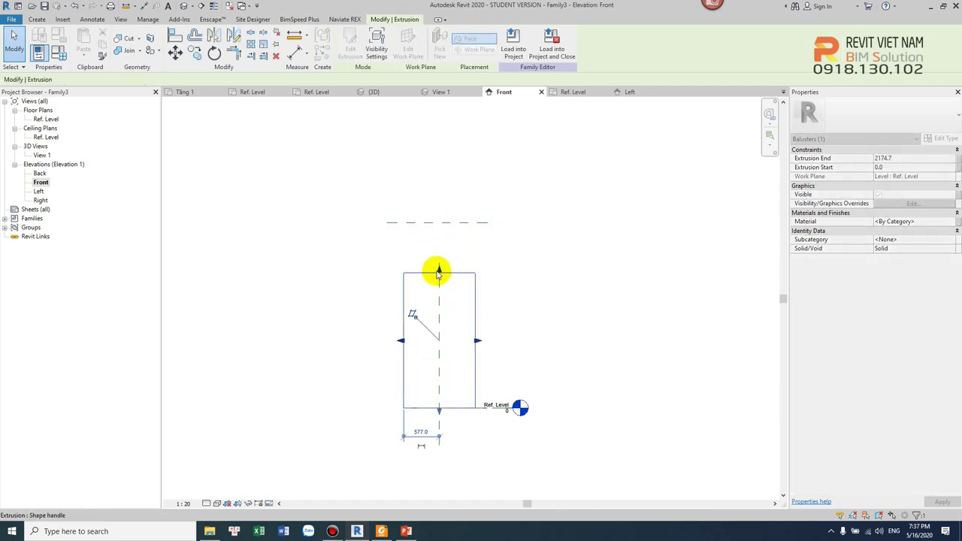
pyautogui.click(505, 269)
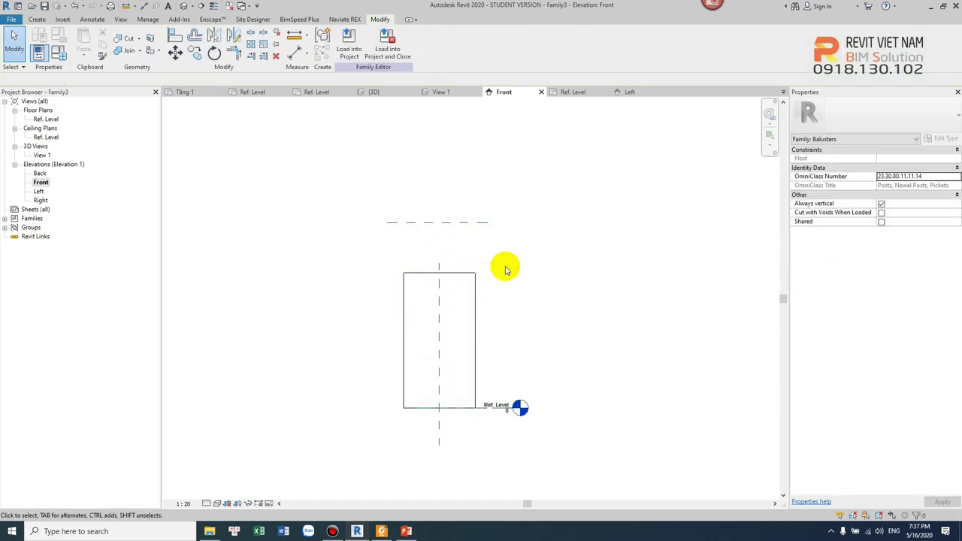
# - Start a blend in 3D with the post's top face as its work plane
pyautogui.click(183, 6)
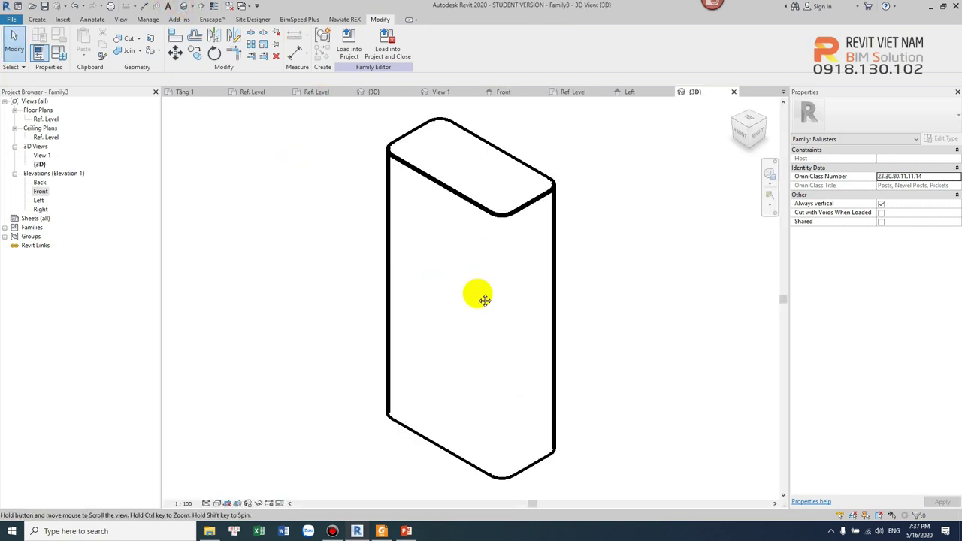
pyautogui.moveTo(484, 300); pyautogui.dragTo(489, 297, button='middle')
pyautogui.click(38, 20)
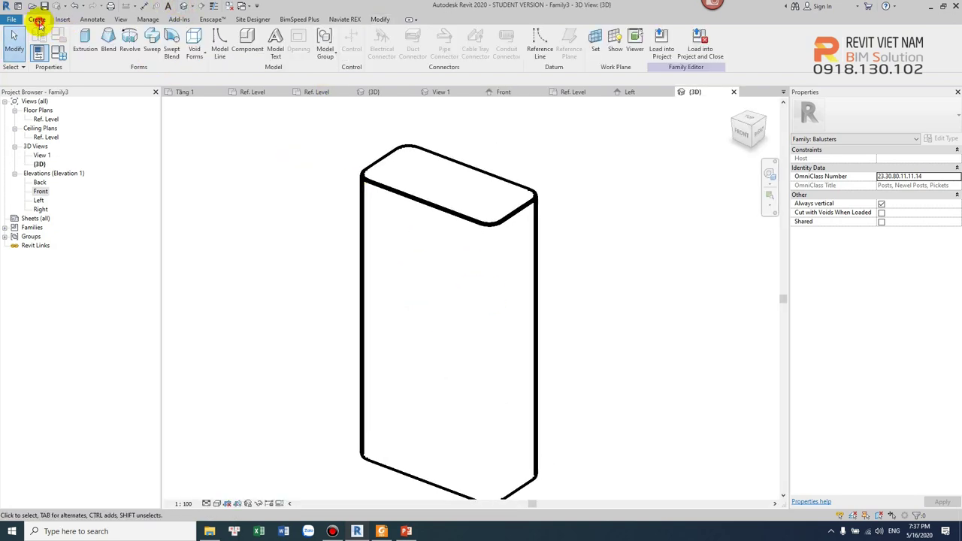
pyautogui.click(116, 48)
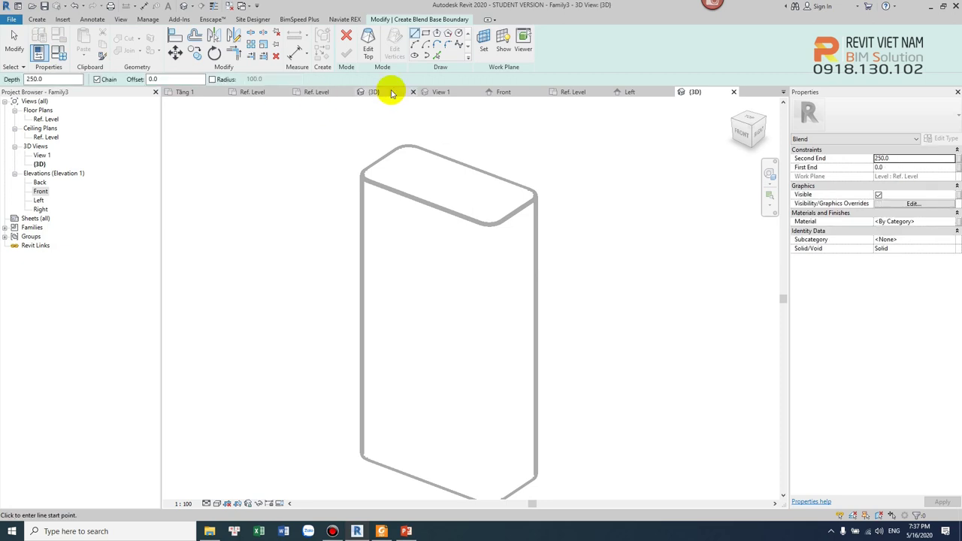
pyautogui.click(485, 53)
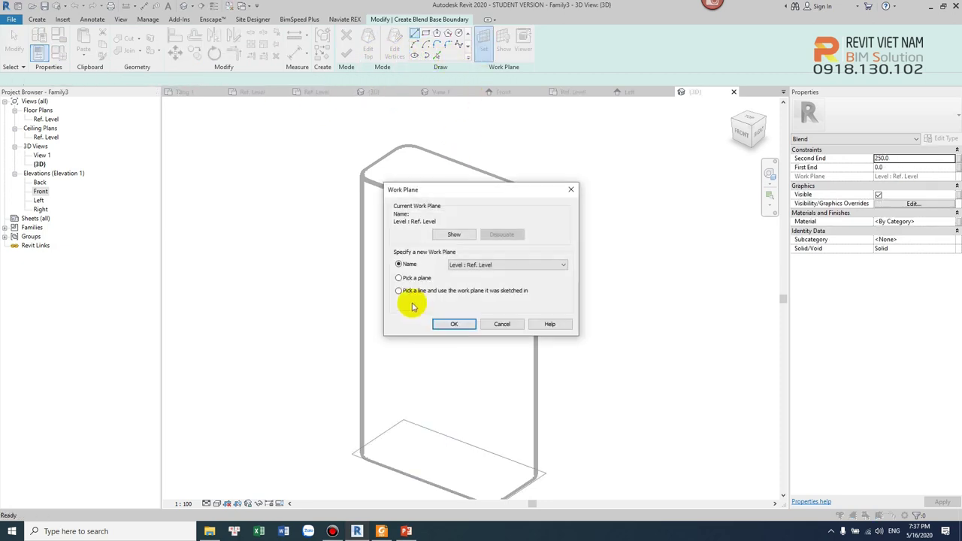
pyautogui.click(456, 324)
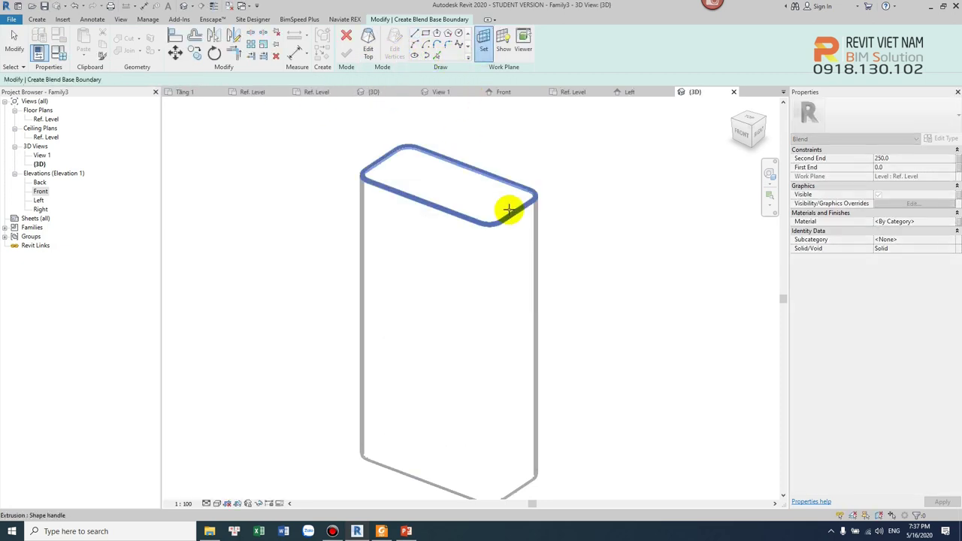
pyautogui.click(508, 208)
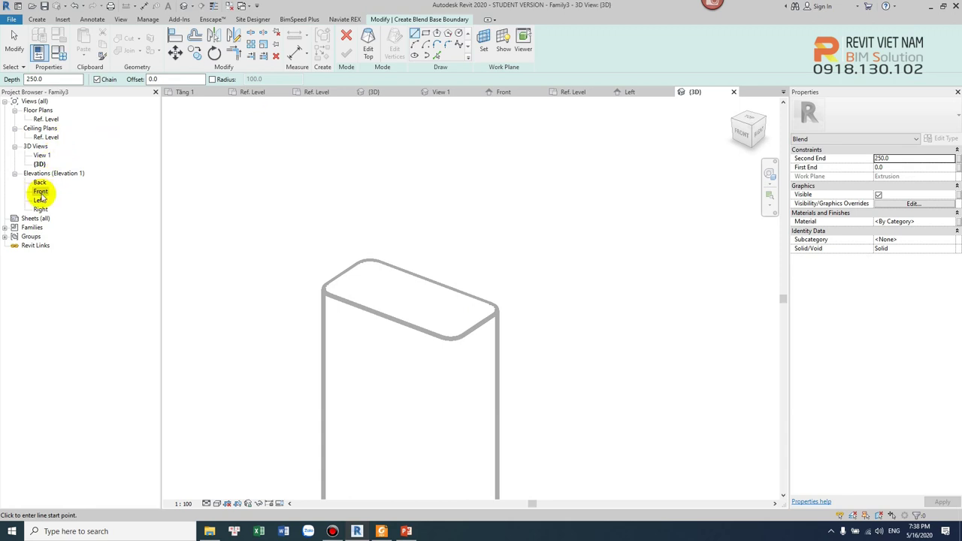
# - Pick the rounded post outline's edges and arcs as the blend's base boundary
pyautogui.doubleClick(45, 119)
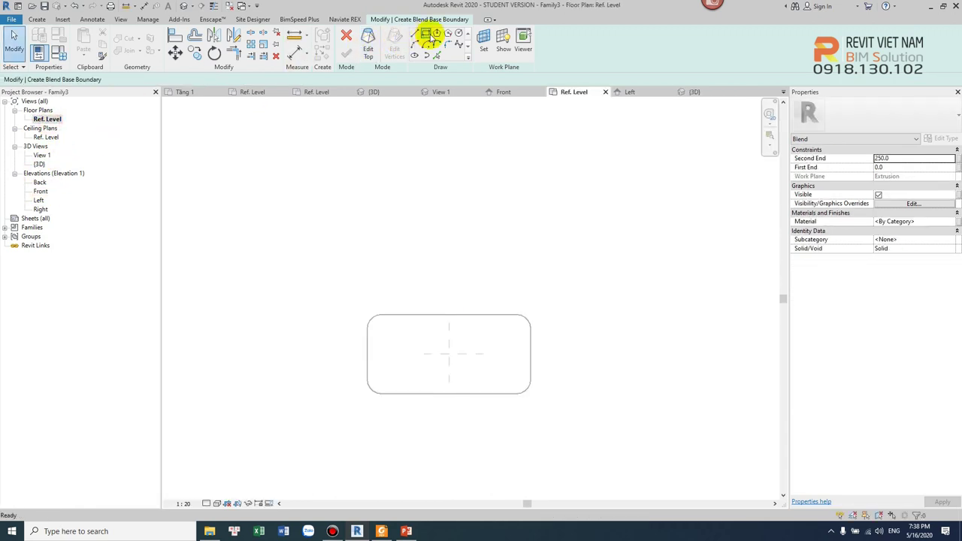
pyautogui.click(438, 57)
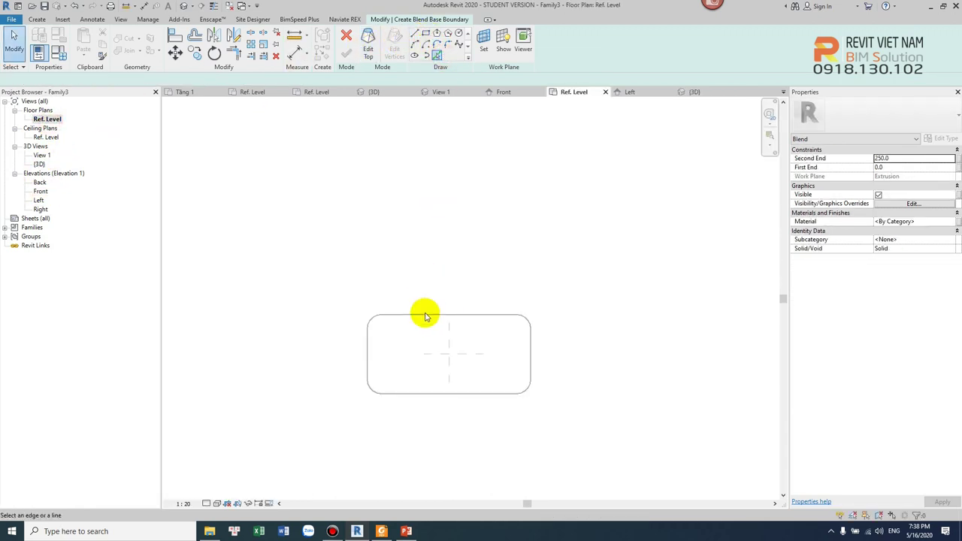
pyautogui.click(425, 315)
pyautogui.click(374, 325)
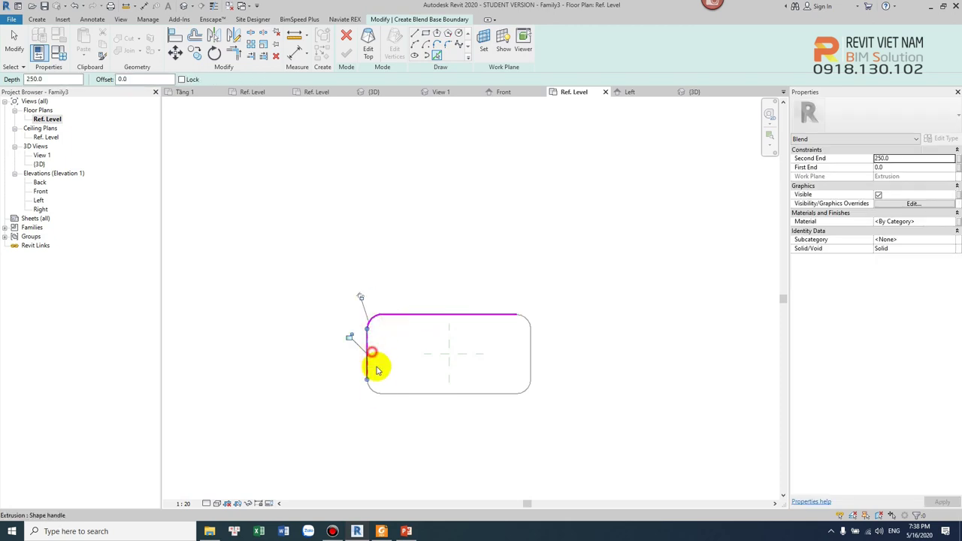
pyautogui.click(374, 390)
pyautogui.click(414, 391)
pyautogui.click(528, 387)
pyautogui.click(529, 361)
pyautogui.click(524, 321)
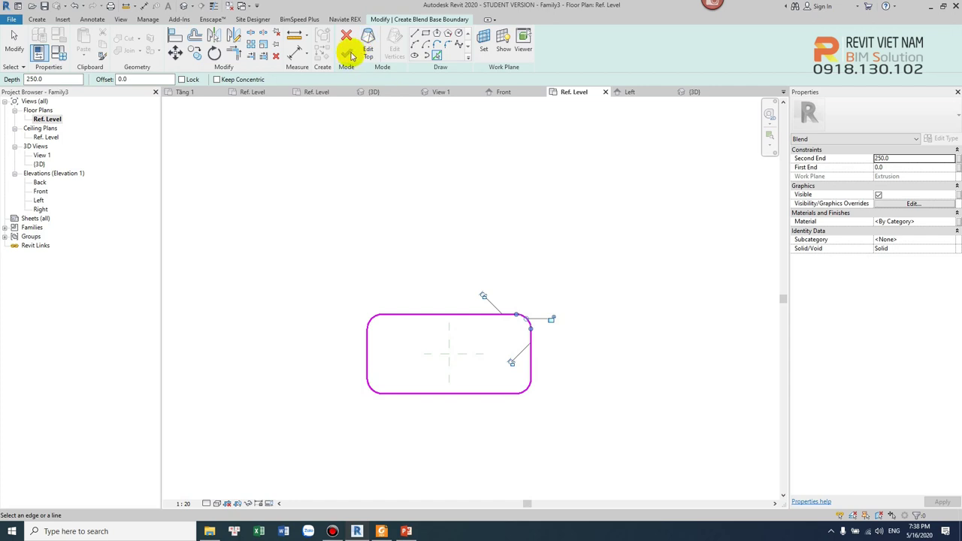
pyautogui.click(346, 55)
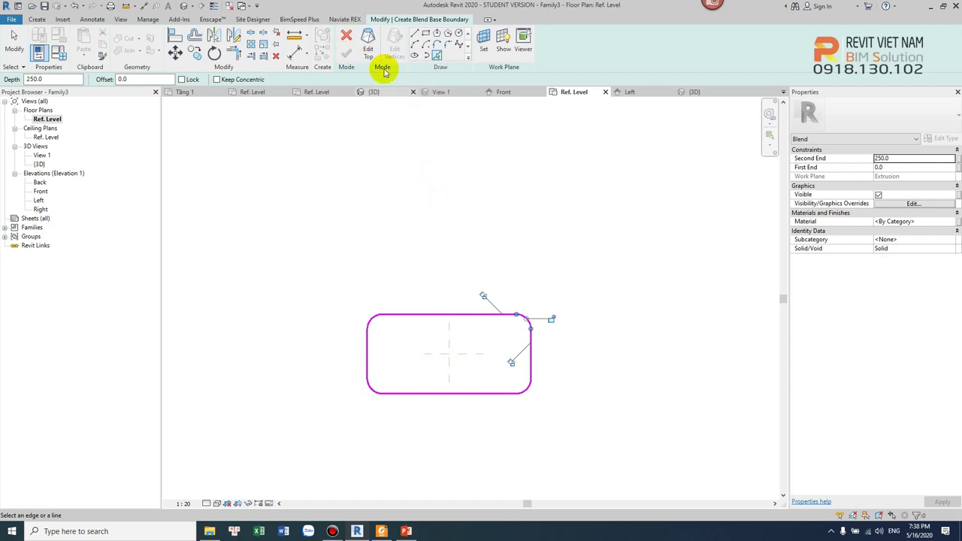
pyautogui.doubleClick(46, 137)
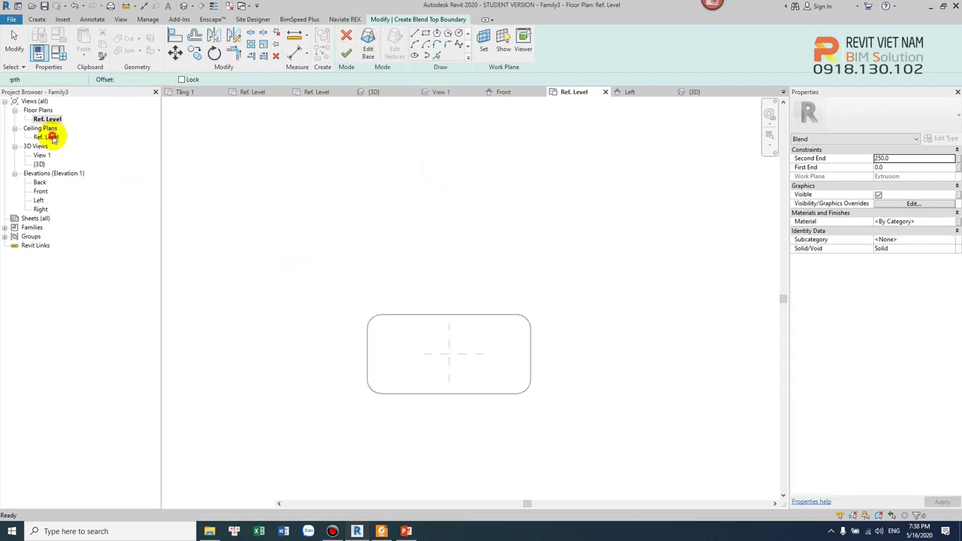
# - Draw a larger top-boundary rectangle, centred on both planes with EQ dimensions
pyautogui.scroll(1, 483, 338)
pyautogui.moveTo(482, 340); pyautogui.dragTo(478, 325, button='middle')
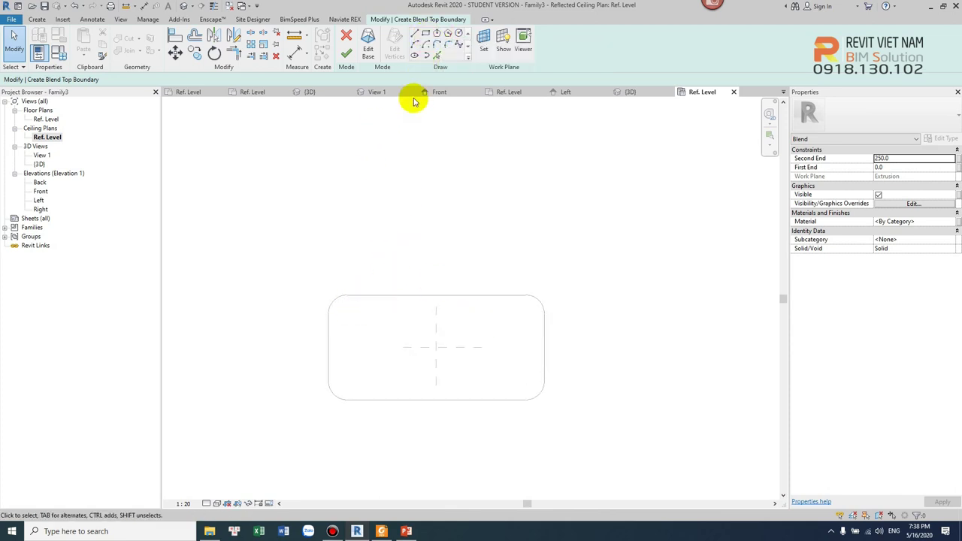
pyautogui.click(425, 34)
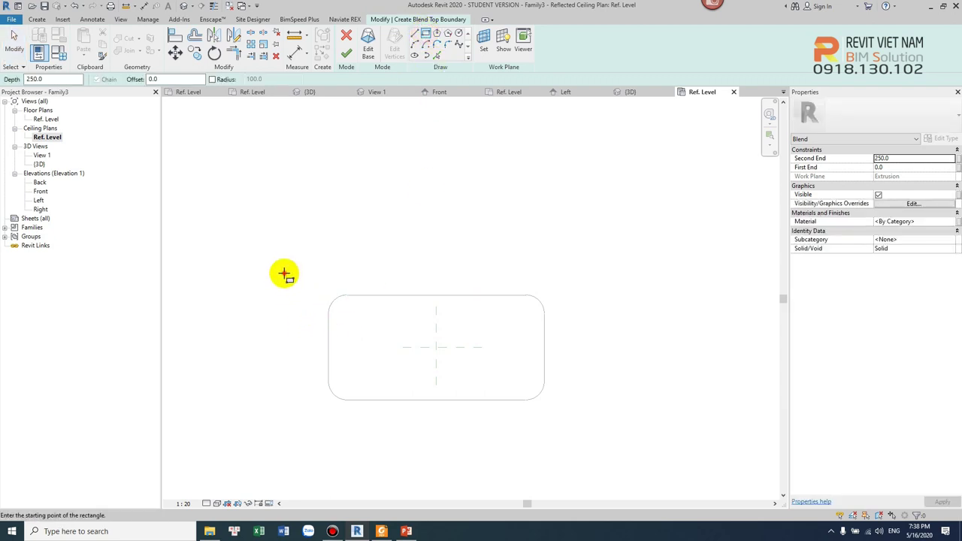
pyautogui.click(283, 272)
pyautogui.click(585, 422)
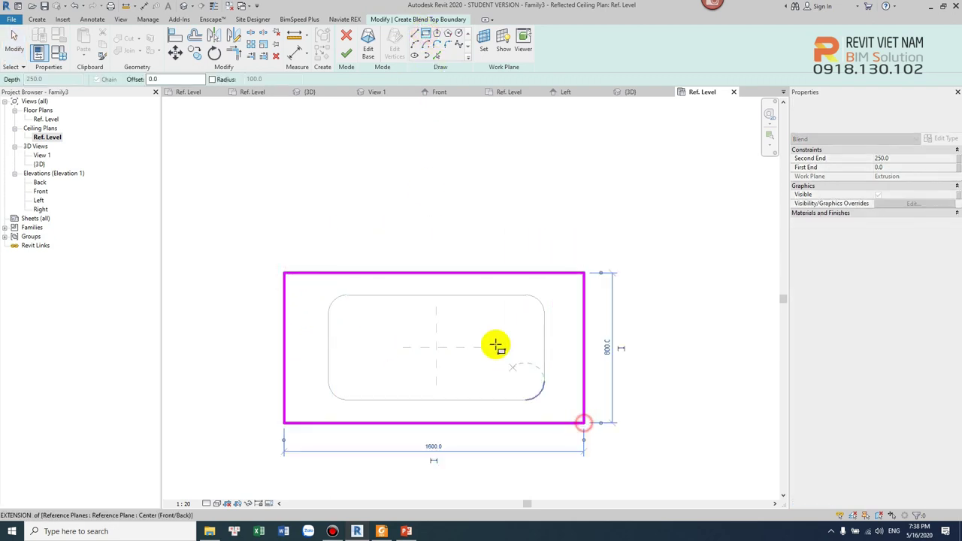
pyautogui.press('Escape')
pyautogui.press('d')
pyautogui.press('i')
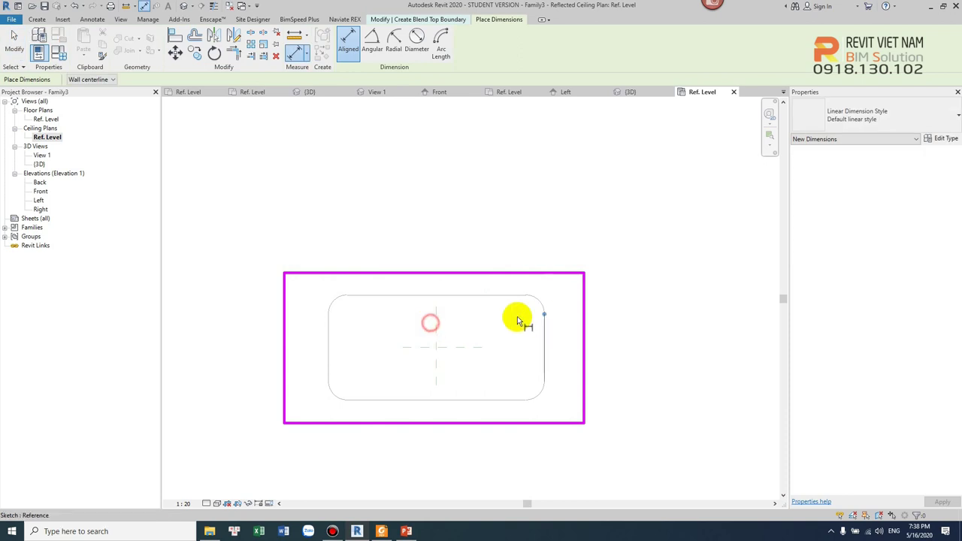
pyautogui.click(435, 328)
pyautogui.click(583, 329)
pyautogui.click(283, 328)
pyautogui.click(424, 214)
pyautogui.click(434, 167)
pyautogui.click(489, 273)
pyautogui.click(466, 347)
pyautogui.click(466, 422)
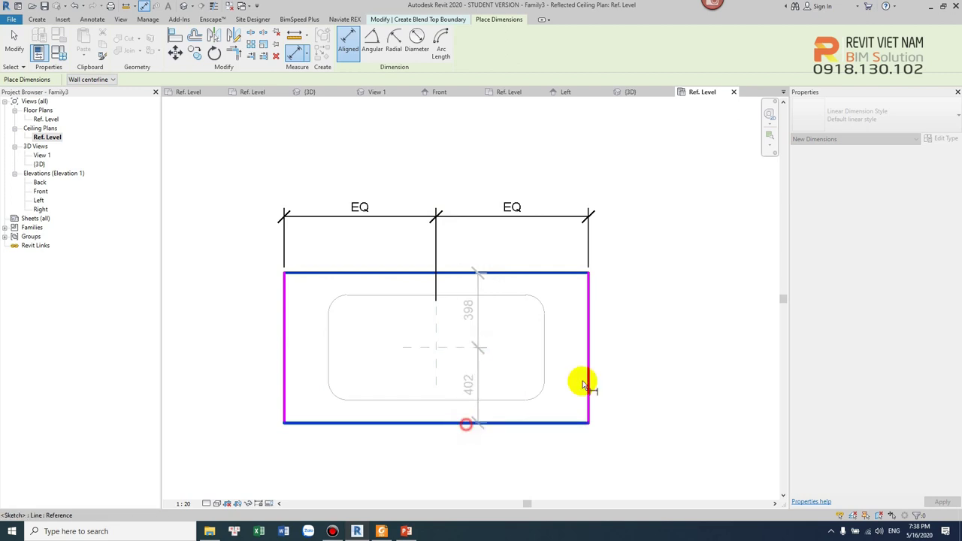
pyautogui.click(647, 364)
pyautogui.click(595, 347)
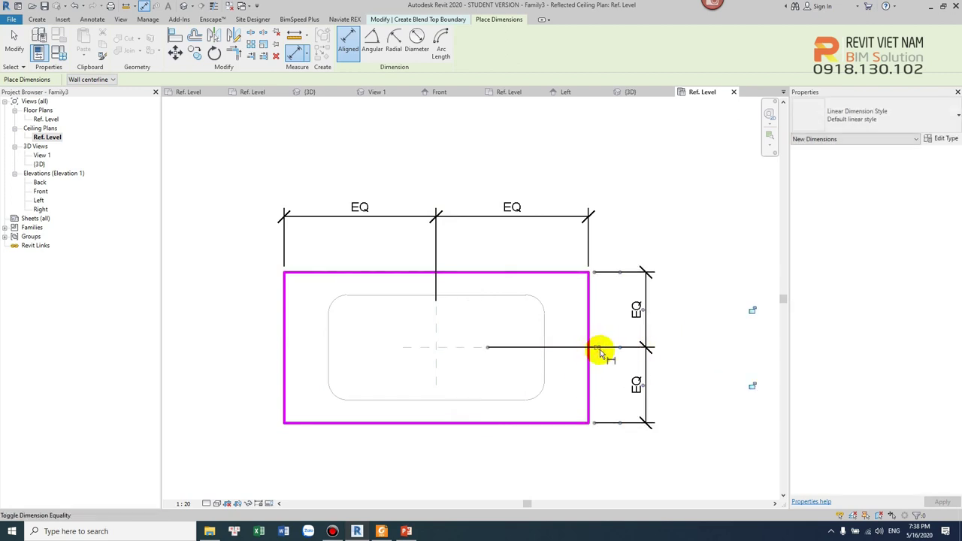
pyautogui.press('Escape')
pyautogui.press('Escape')
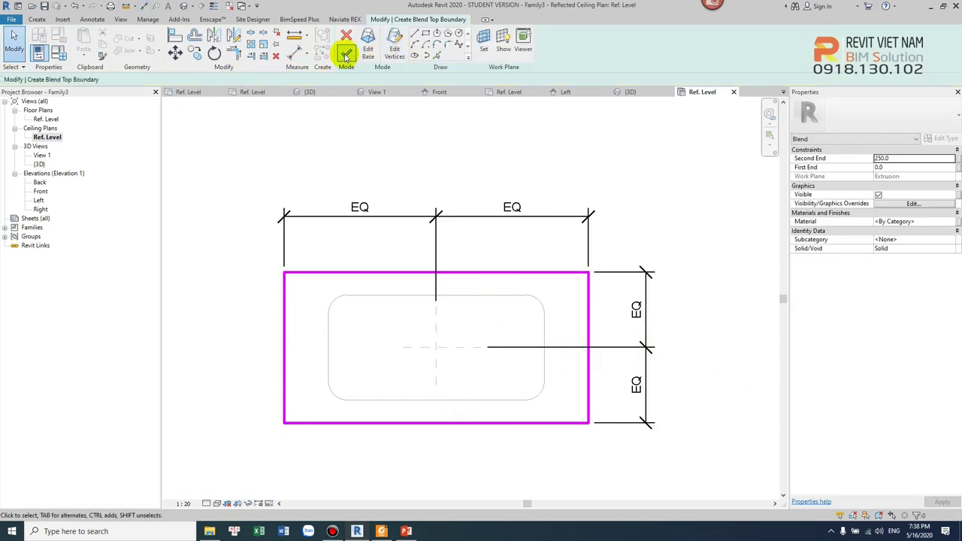
# - Round the rectangle's four corners with 200 fillet arcs and finish the blend
pyautogui.click(449, 46)
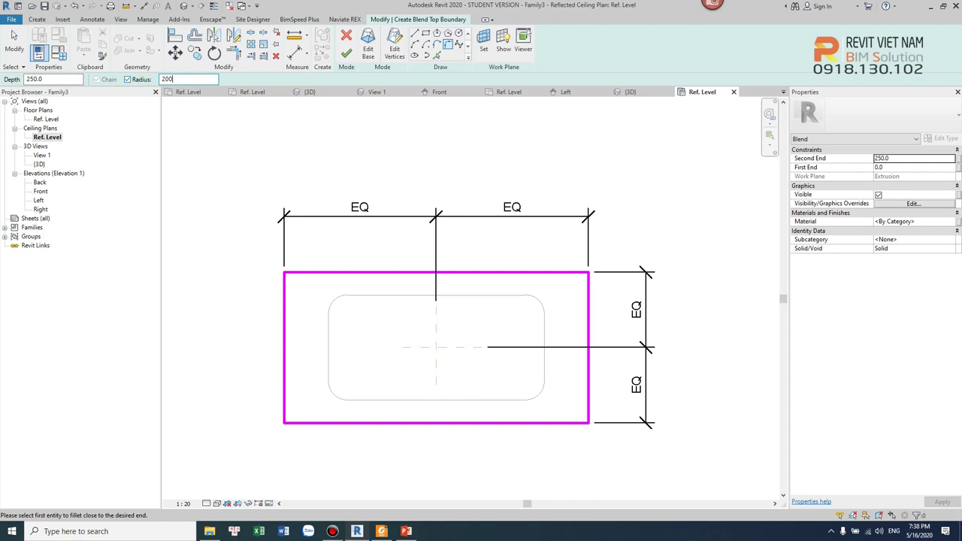
pyautogui.click(286, 301)
pyautogui.click(313, 274)
pyautogui.click(555, 274)
pyautogui.click(589, 300)
pyautogui.click(591, 404)
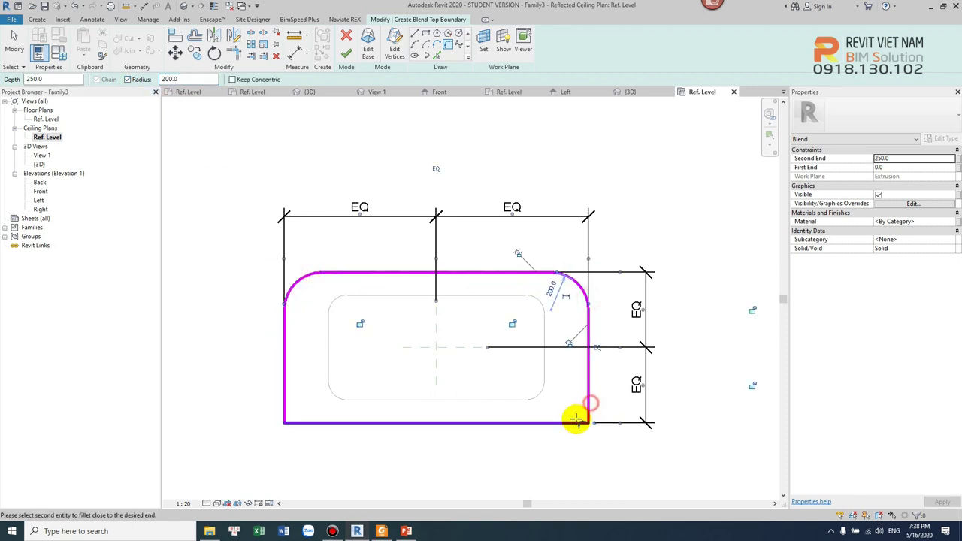
pyautogui.click(569, 422)
pyautogui.click(322, 423)
pyautogui.click(290, 408)
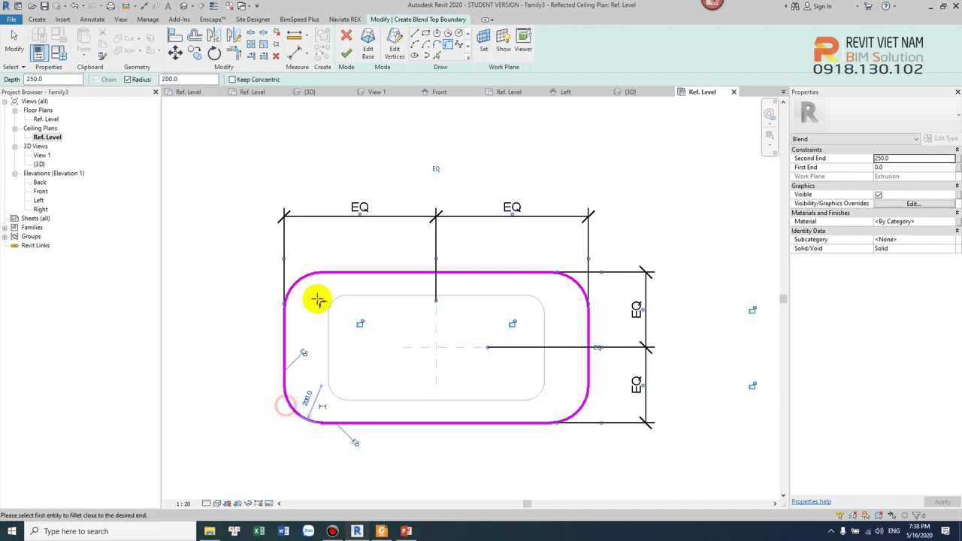
pyautogui.click(346, 54)
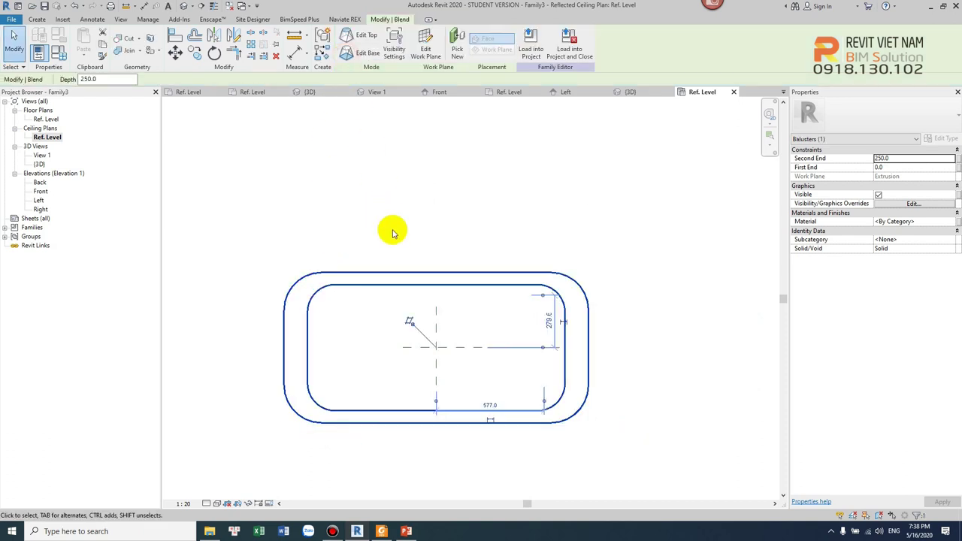
# - Drag the blend's top upward in Front elevation for a taller cap, then inspect in 3D
pyautogui.click(187, 6)
pyautogui.moveTo(430, 323)
pyautogui.keyDown('shift'); pyautogui.mouseDown(button='middle')
pyautogui.moveTo(458, 323)
pyautogui.moveTo(549, 269)
pyautogui.moveTo(588, 269)
pyautogui.mouseUp(button='middle'); pyautogui.keyUp('shift')
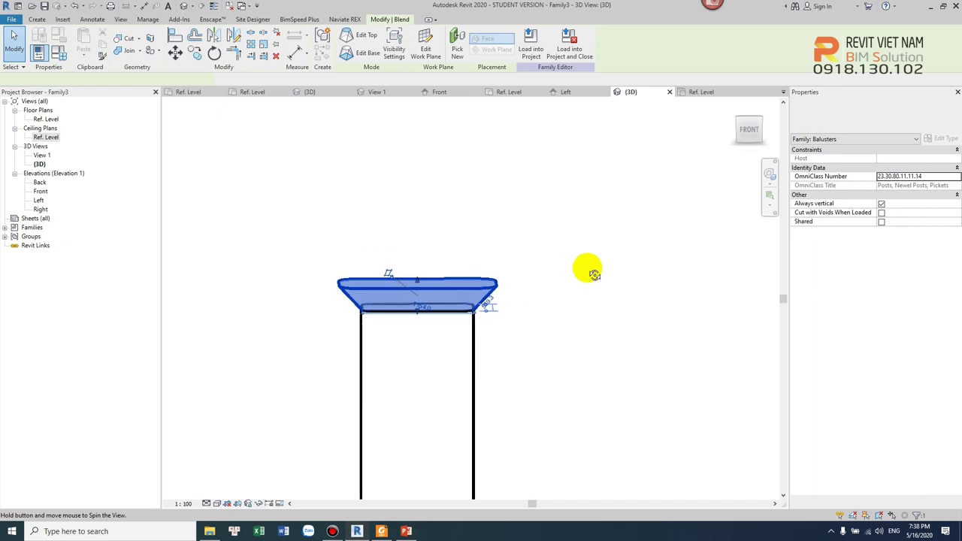
pyautogui.doubleClick(43, 192)
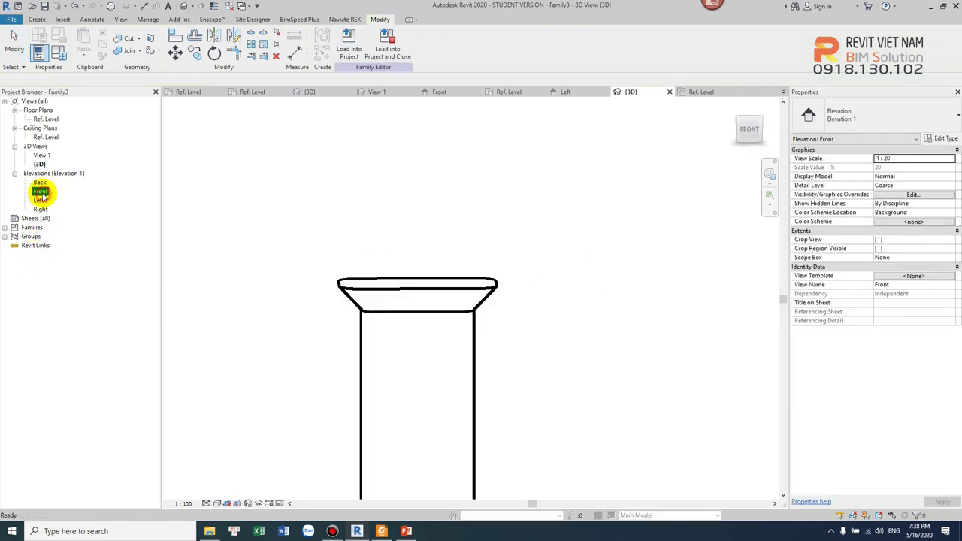
pyautogui.click(436, 263)
pyautogui.moveTo(450, 261); pyautogui.dragTo(445, 203)
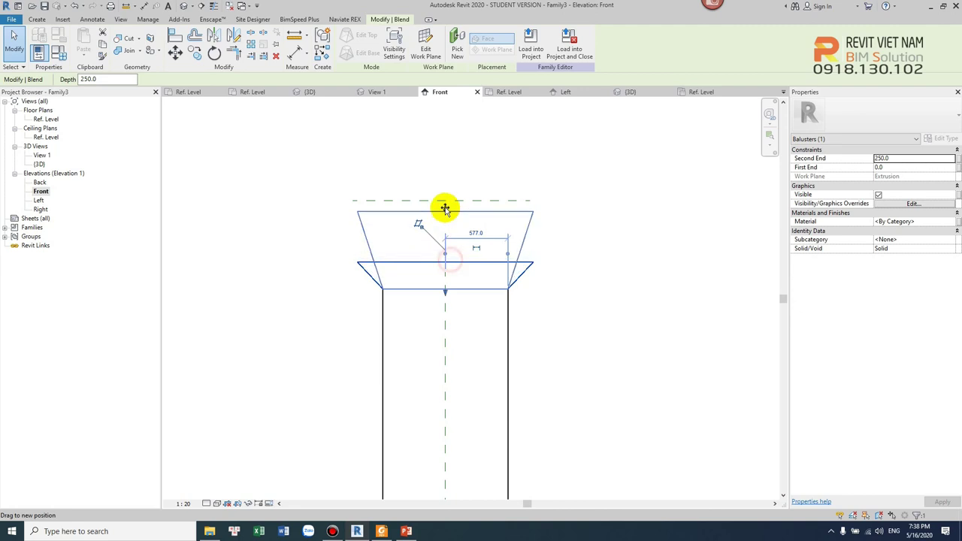
pyautogui.click(560, 260)
pyautogui.scroll(-1, 579, 272)
pyautogui.moveTo(586, 276); pyautogui.dragTo(536, 354, button='middle')
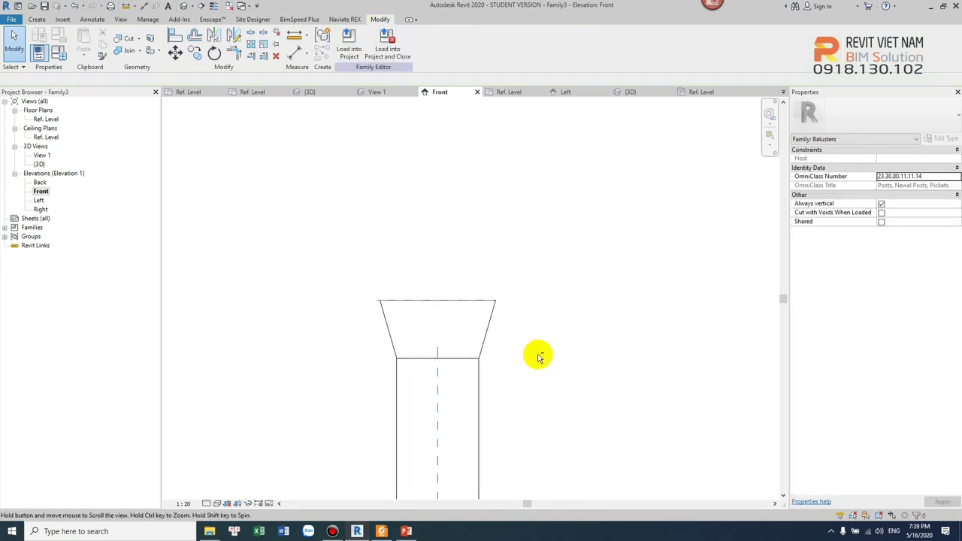
pyautogui.click(183, 6)
pyautogui.moveTo(476, 275)
pyautogui.keyDown('shift'); pyautogui.mouseDown(button='middle')
pyautogui.moveTo(418, 339)
pyautogui.moveTo(393, 337)
pyautogui.mouseUp(button='middle'); pyautogui.keyUp('shift')
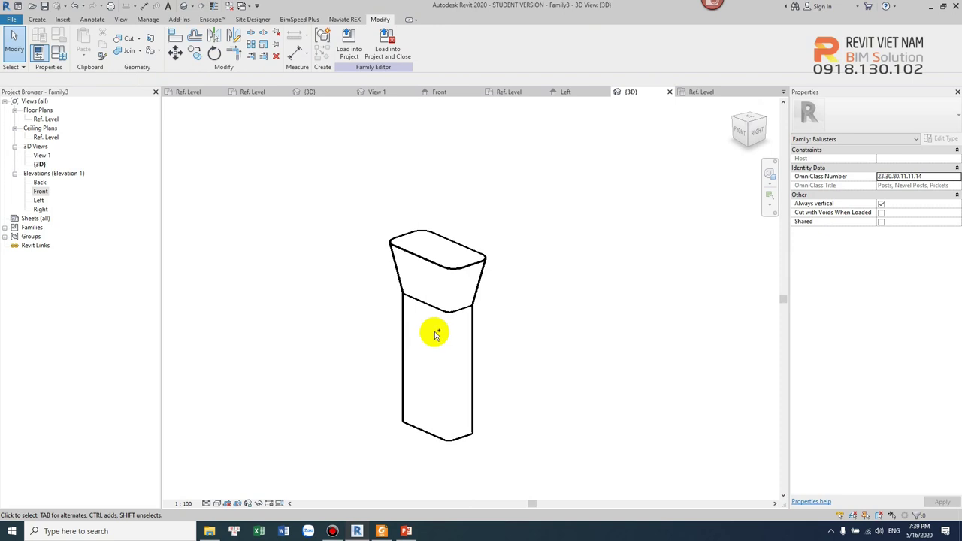
pyautogui.click(14, 20)
pyautogui.moveTo(36, 137)
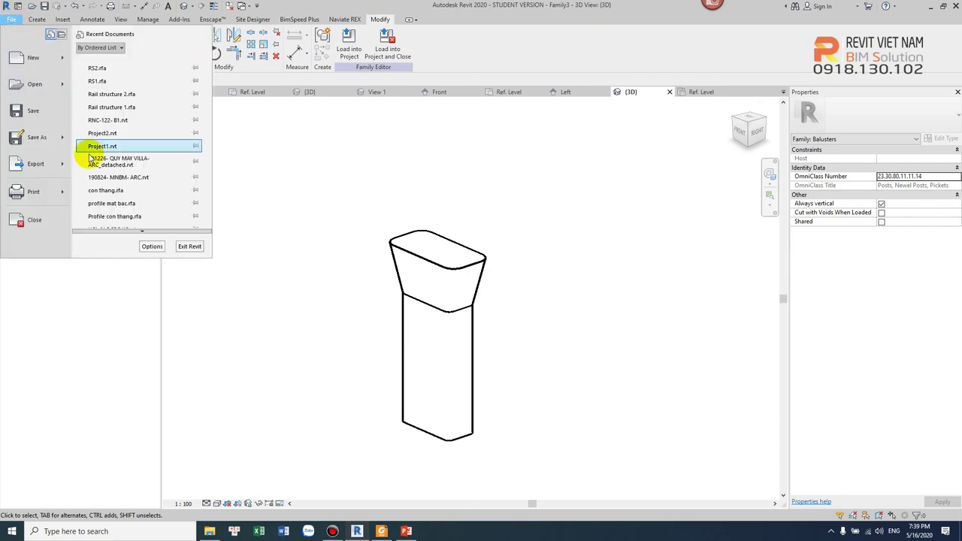
# - Save the family as BLT1 and load it into RNC-122- B1.rvt
pyautogui.click(140, 137)
pyautogui.write('BLT1')
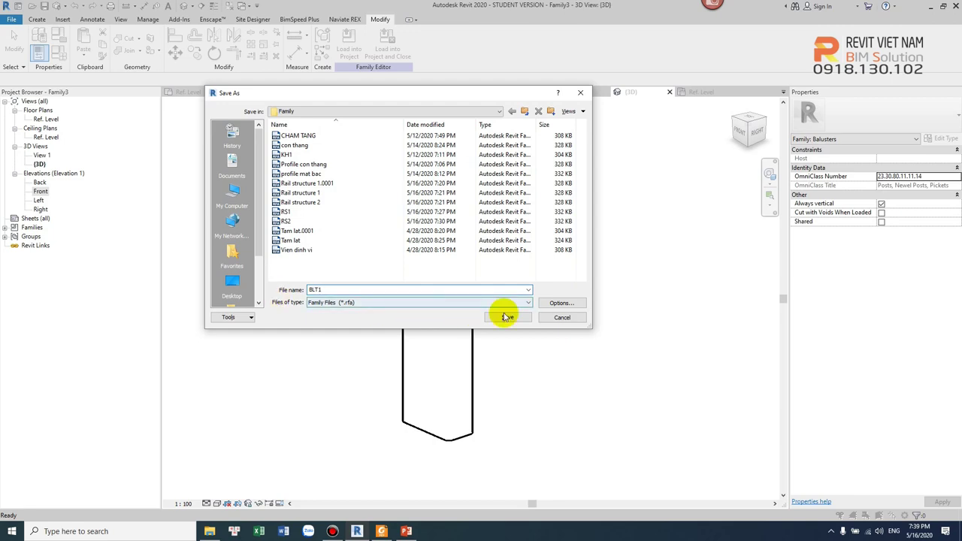
pyautogui.click(504, 316)
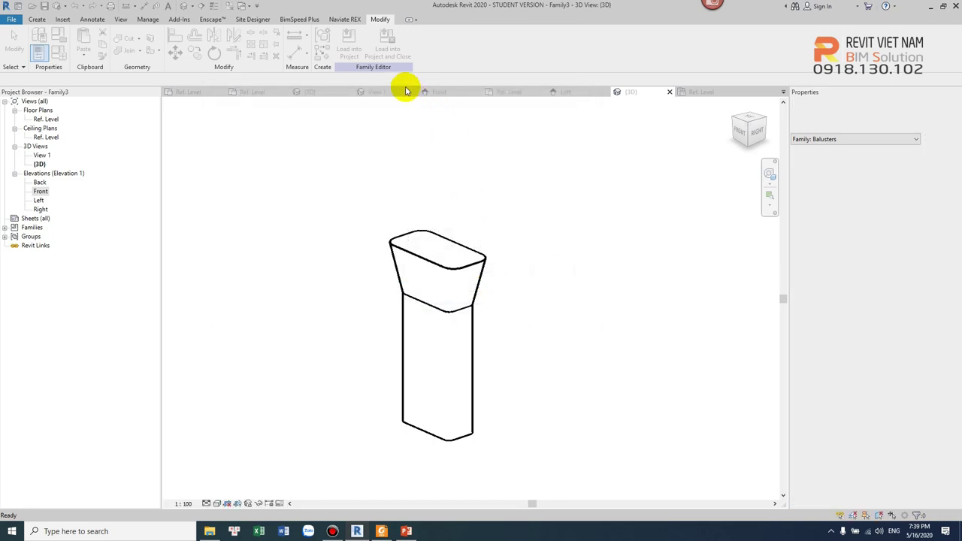
pyautogui.click(368, 54)
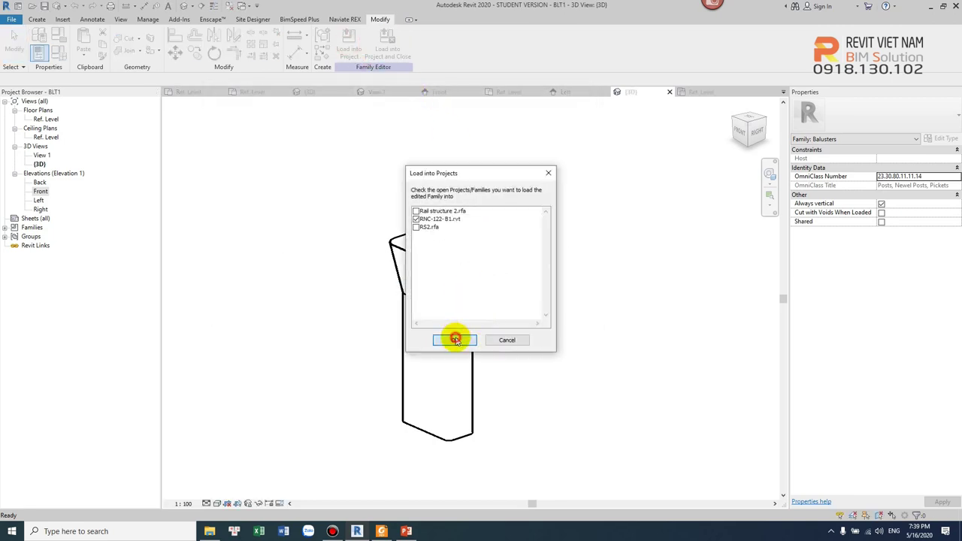
pyautogui.click(455, 340)
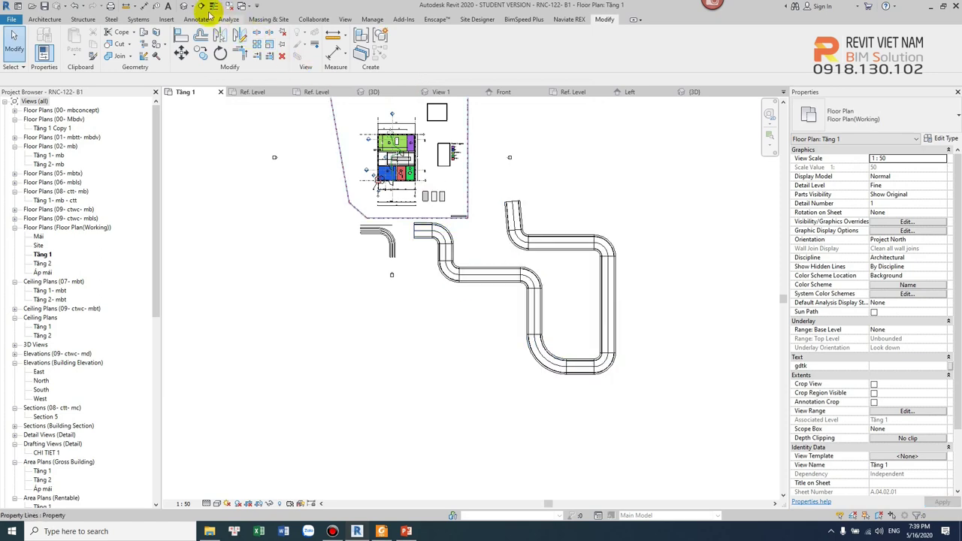
# - In the 3D view, set BLT1 as the regular baluster in railing type RL3's pattern
pyautogui.click(187, 7)
pyautogui.click(461, 337)
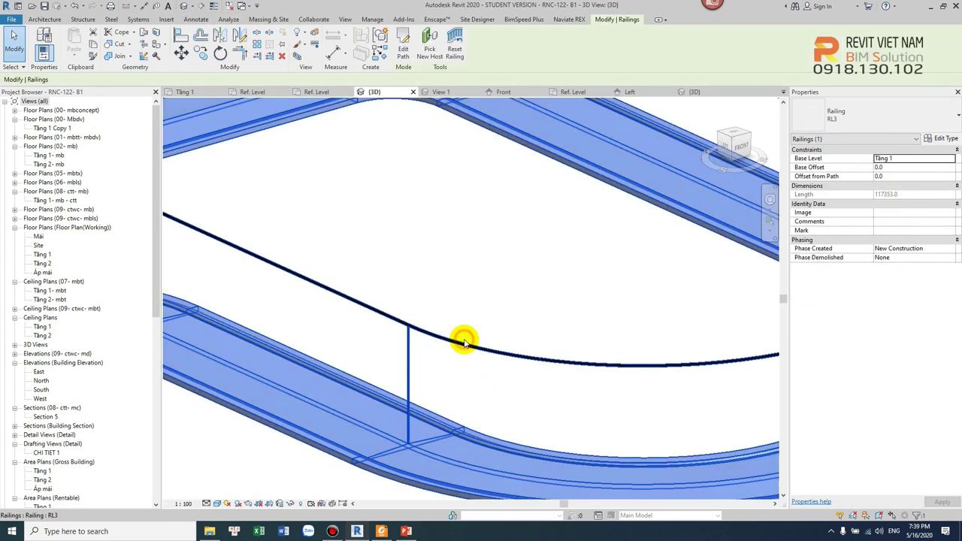
pyautogui.click(941, 139)
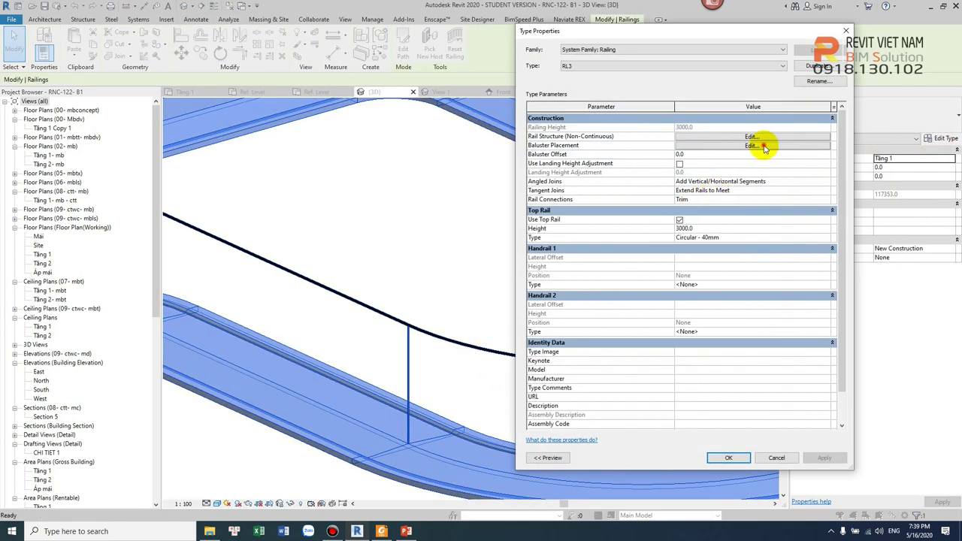
pyautogui.click(762, 146)
pyautogui.click(631, 102)
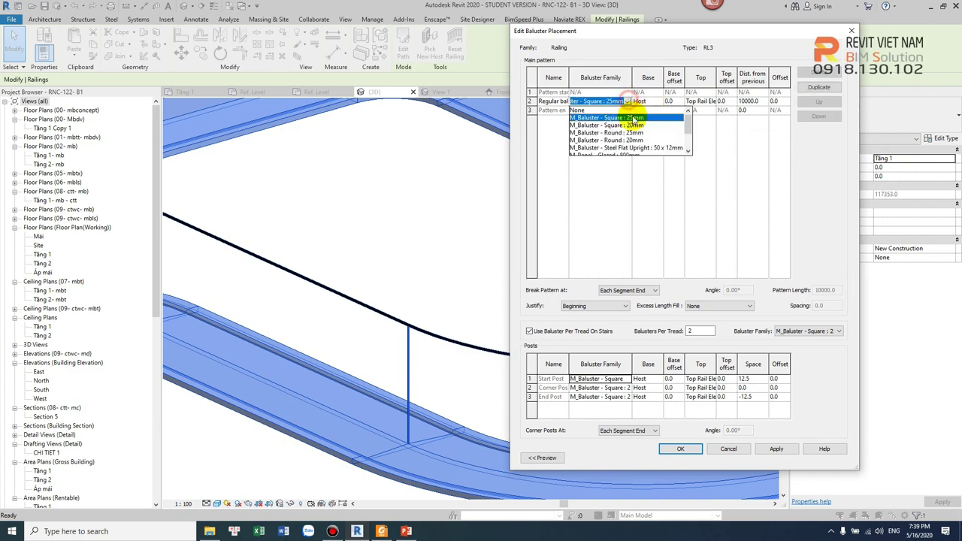
pyautogui.click(593, 149)
pyautogui.click(680, 449)
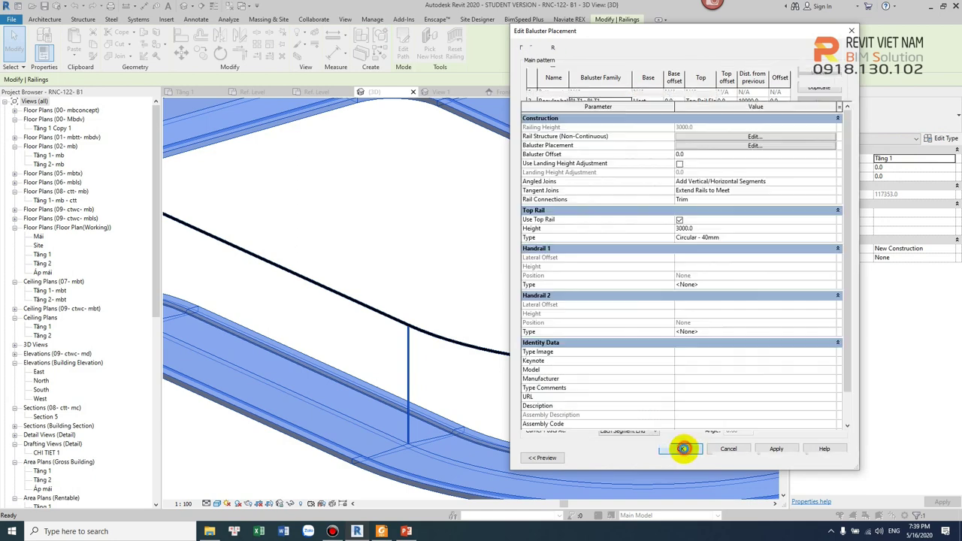
pyautogui.click(671, 456)
# - Orbit around the railing loop to inspect the new posts, then select the top rail alone
pyautogui.click(510, 318)
pyautogui.scroll(-5, 526, 315)
pyautogui.moveTo(532, 314)
pyautogui.keyDown('shift'); pyautogui.mouseDown(button='middle')
pyautogui.moveTo(616, 344)
pyautogui.moveTo(594, 341)
pyautogui.mouseUp(button='middle'); pyautogui.keyUp('shift')
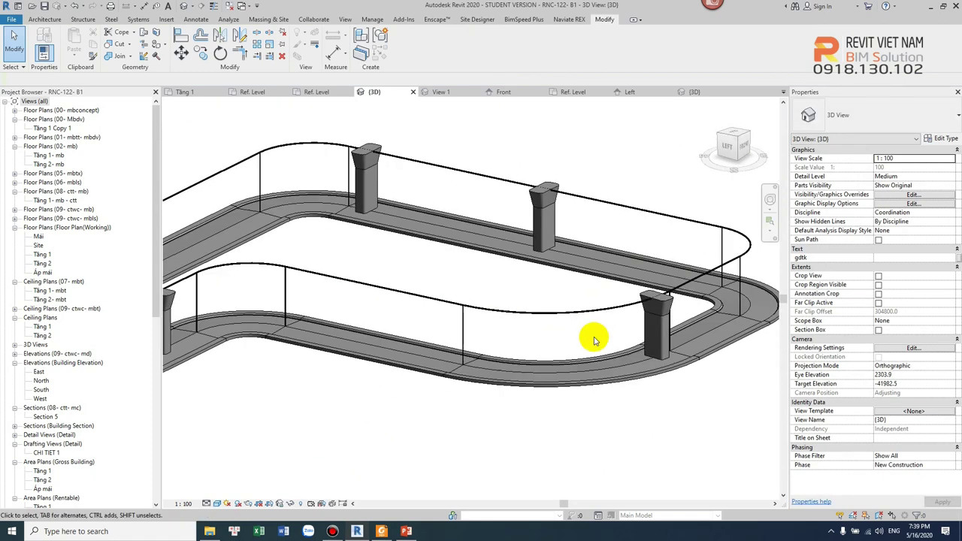
pyautogui.scroll(2, 594, 340)
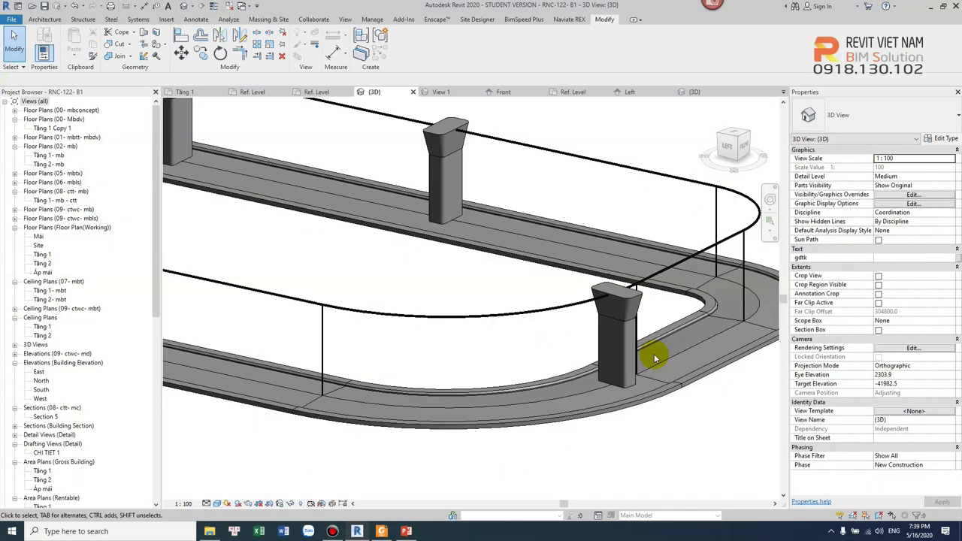
pyautogui.scroll(-2, 646, 358)
pyautogui.scroll(3, 590, 322)
pyautogui.scroll(2, 623, 329)
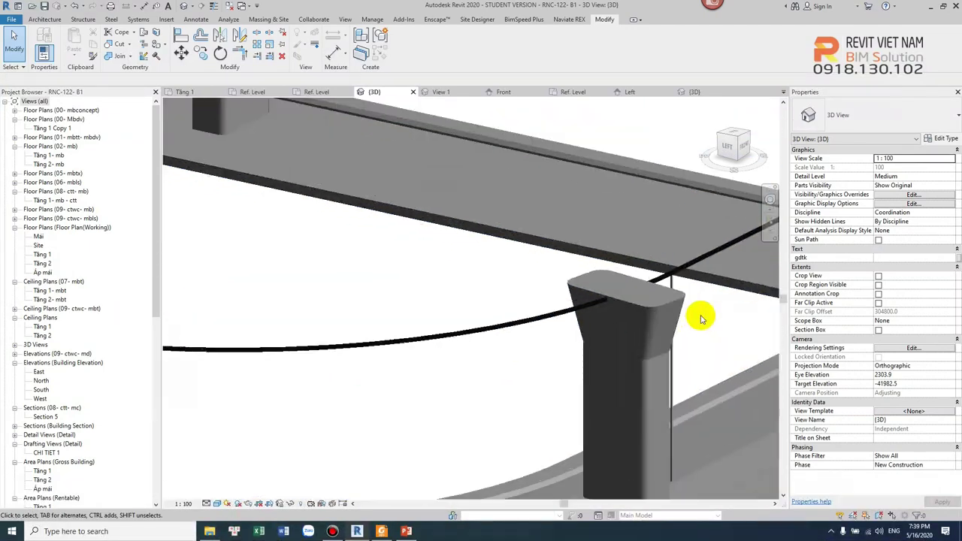
pyautogui.scroll(-2, 594, 308)
pyautogui.scroll(2, 537, 325)
pyautogui.click(529, 321)
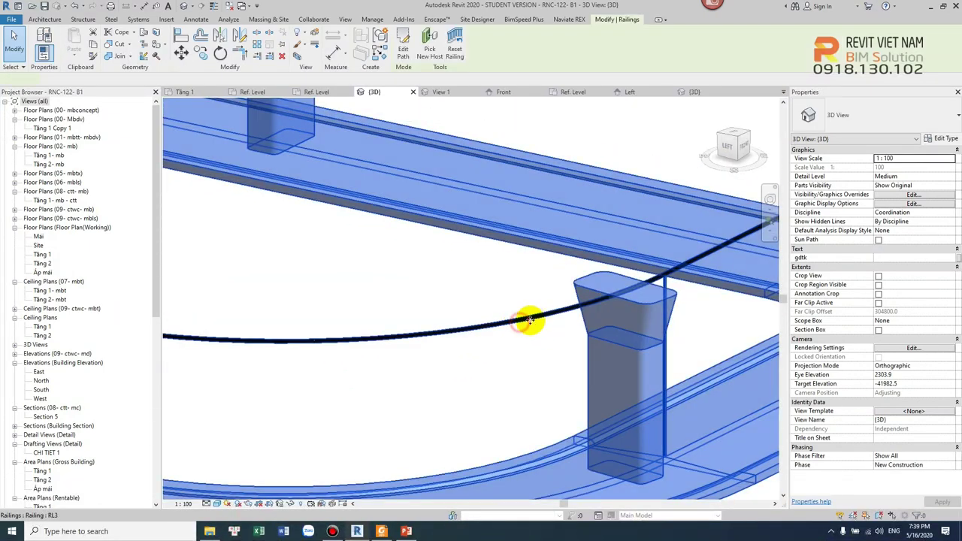
pyautogui.scroll(-2, 529, 320)
pyautogui.press('Escape')
pyautogui.scroll(2, 530, 322)
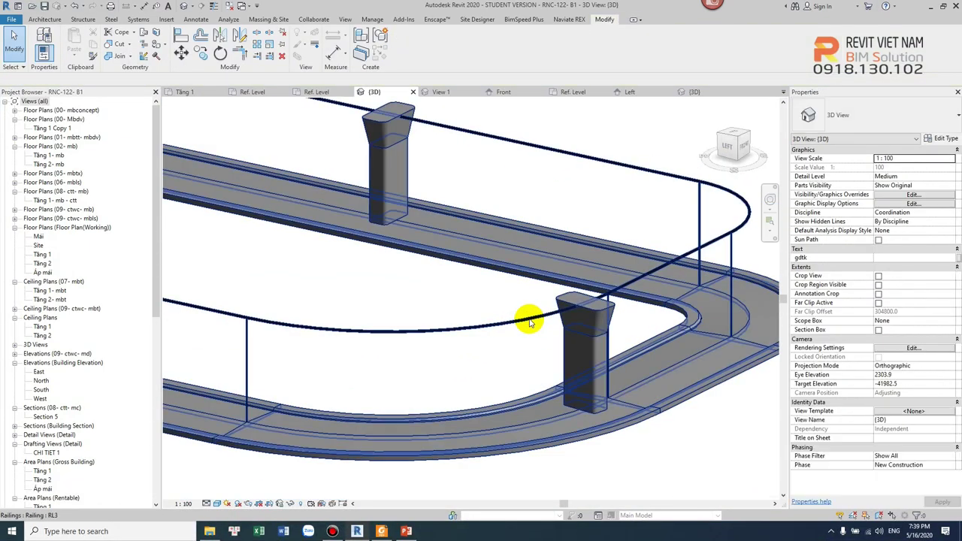
pyautogui.press('Tab')
pyautogui.click(530, 321)
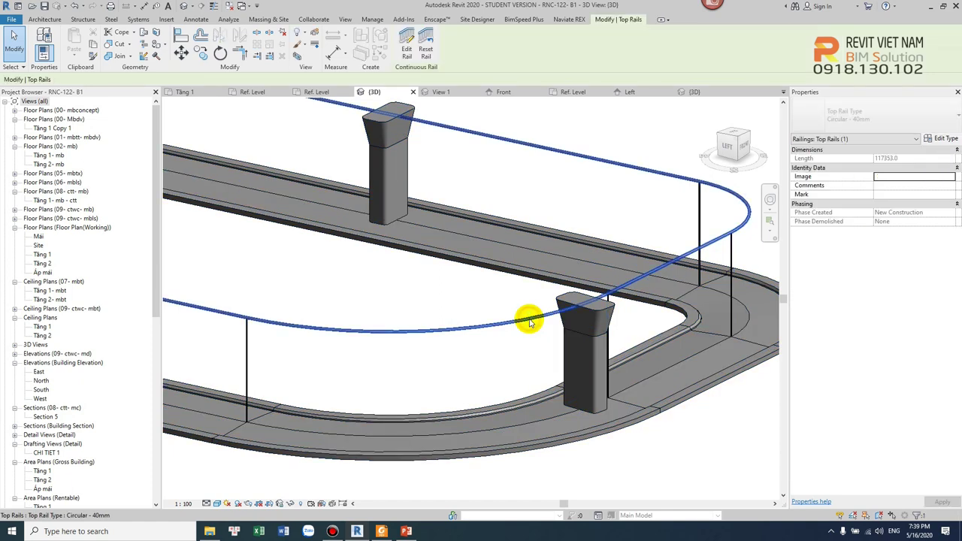
# - Keep the Circular - 40mm top rail type and duplicate it as a new type named DT1
pyautogui.click(940, 139)
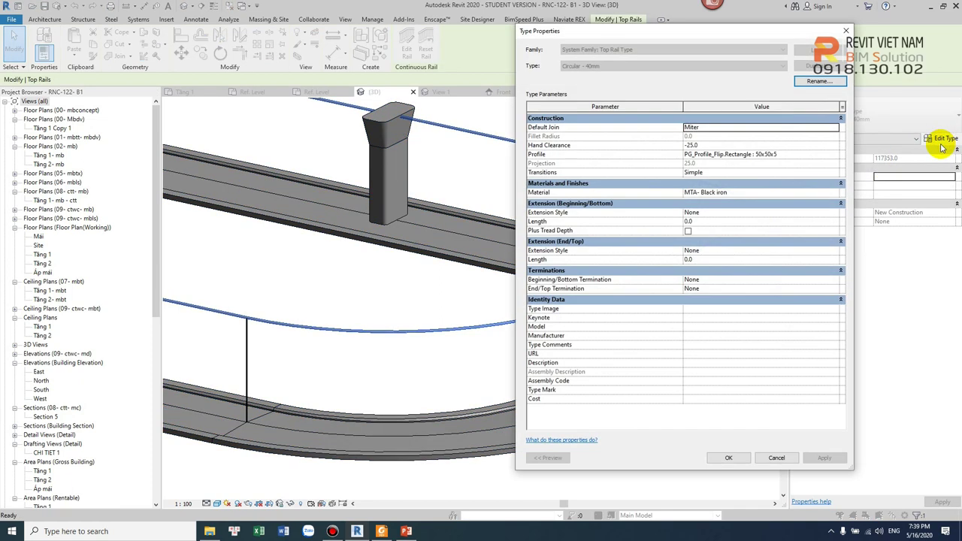
pyautogui.press('Escape')
pyautogui.scroll(-3, 516, 316)
pyautogui.scroll(2, 360, 300)
pyautogui.scroll(2, 389, 282)
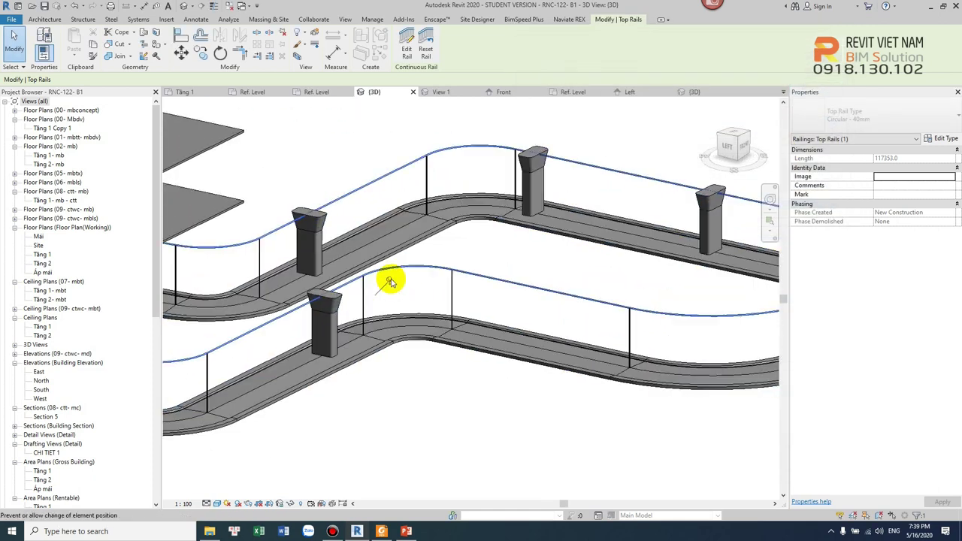
pyautogui.click(913, 119)
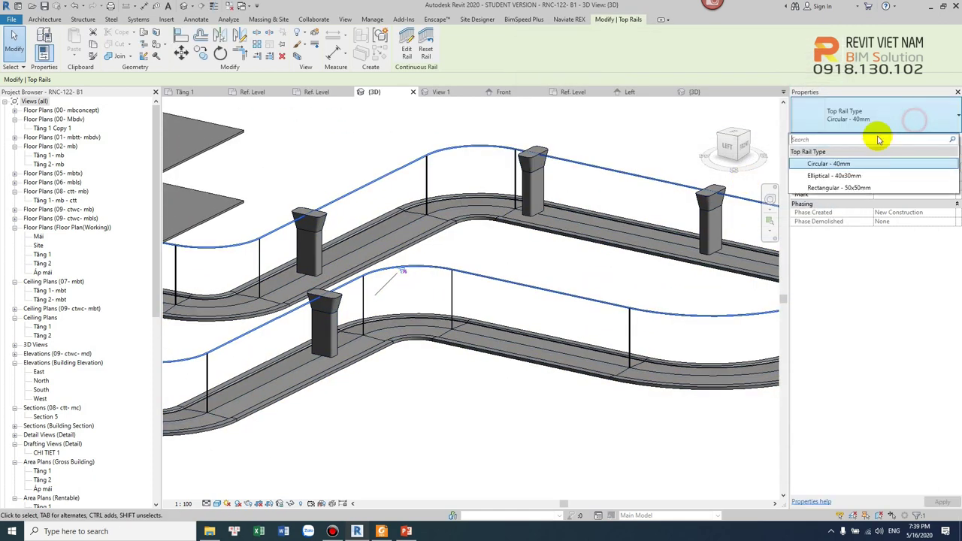
pyautogui.click(849, 163)
pyautogui.click(945, 138)
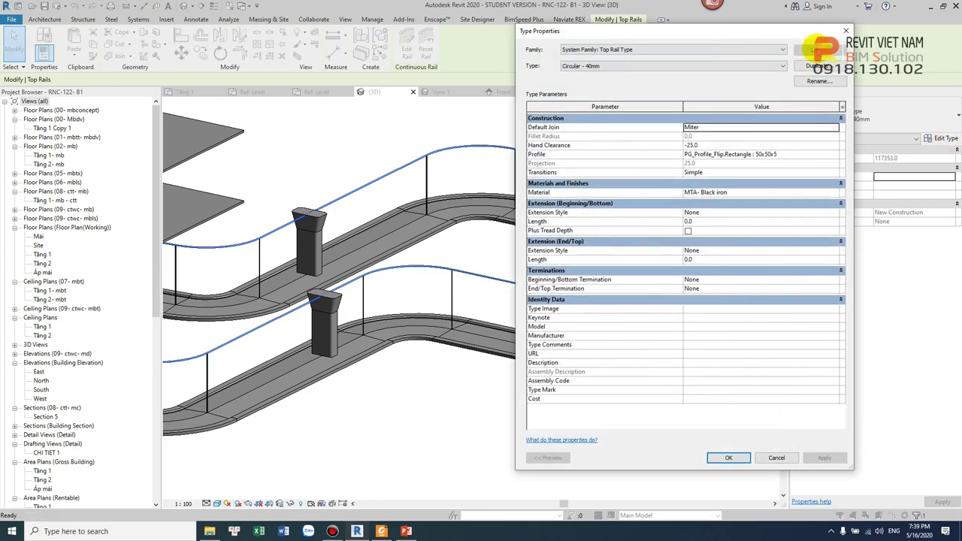
pyautogui.click(818, 66)
pyautogui.write('DT1')
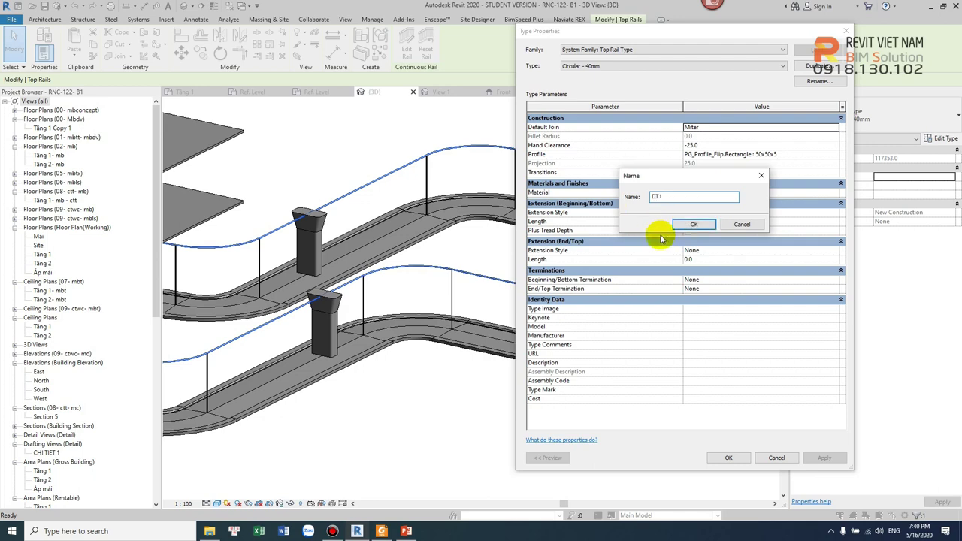
pyautogui.click(692, 223)
pyautogui.click(728, 456)
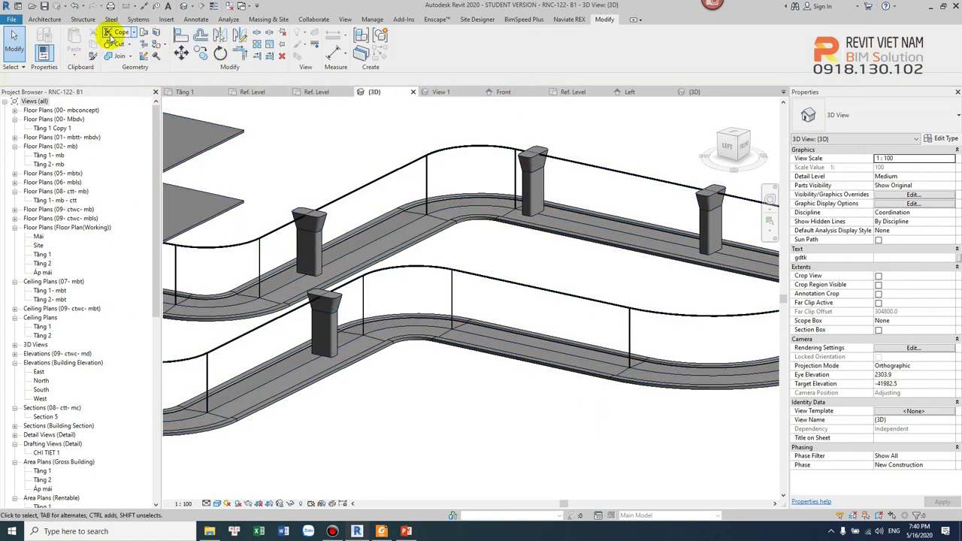
# - Create a new family from the Metric Profile template
pyautogui.click(11, 20)
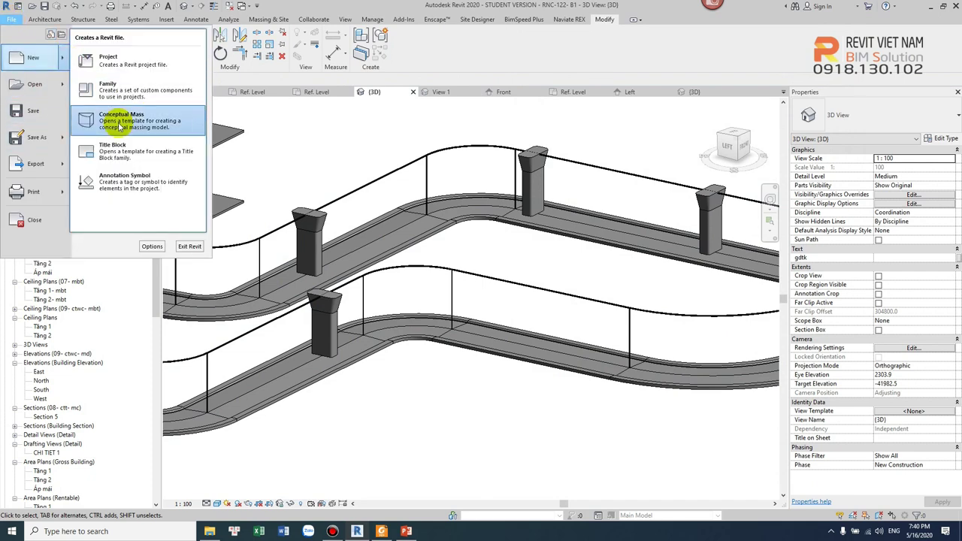
pyautogui.click(123, 91)
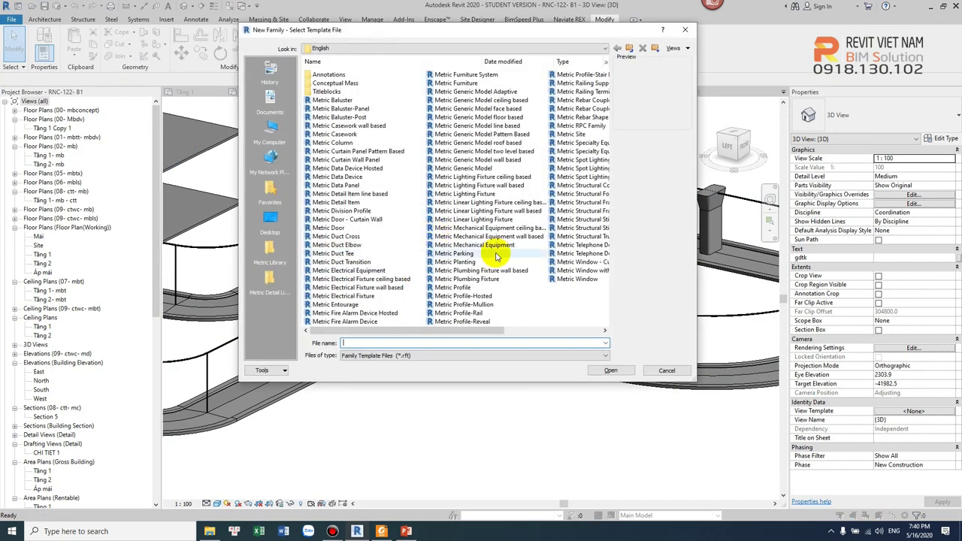
pyautogui.click(457, 287)
pyautogui.click(605, 368)
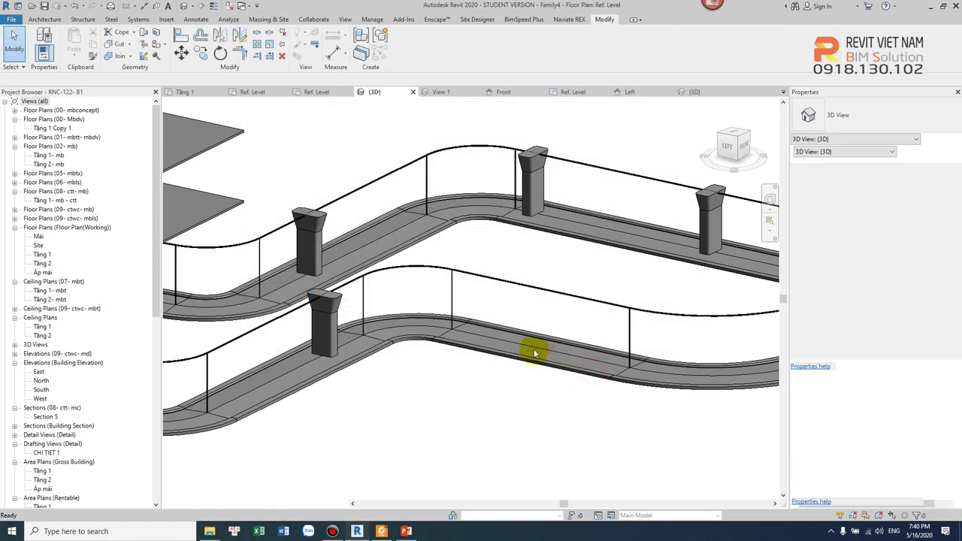
pyautogui.scroll(3, 511, 340)
pyautogui.scroll(-1, 496, 342)
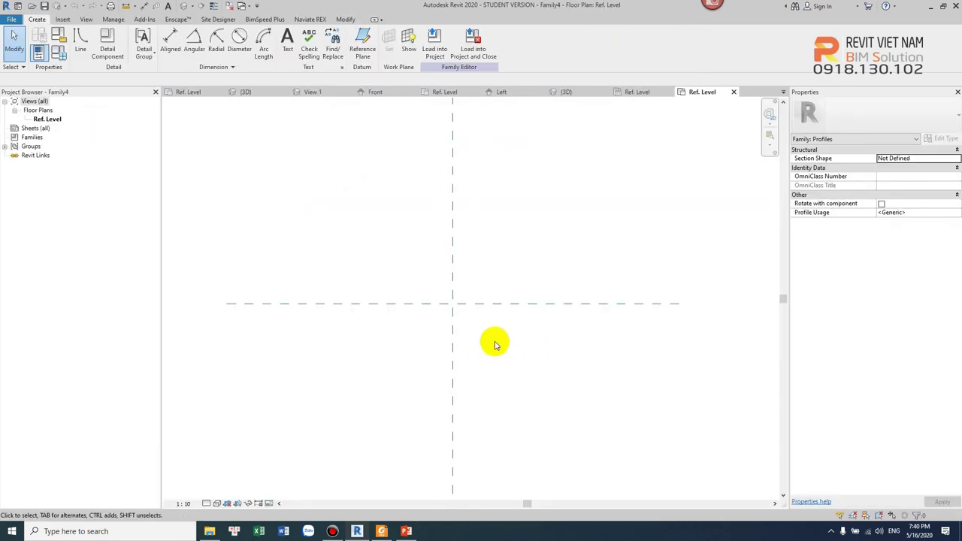
# - Draw the left half of the trough outline and mirror it across the vertical reference plane
pyautogui.click(81, 39)
pyautogui.click(453, 305)
pyautogui.click(278, 303)
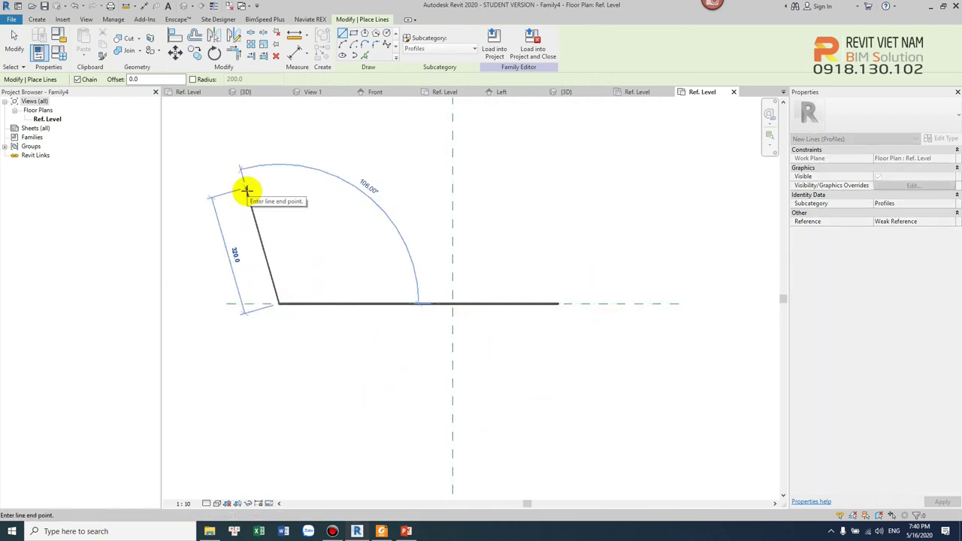
pyautogui.click(246, 190)
pyautogui.click(292, 185)
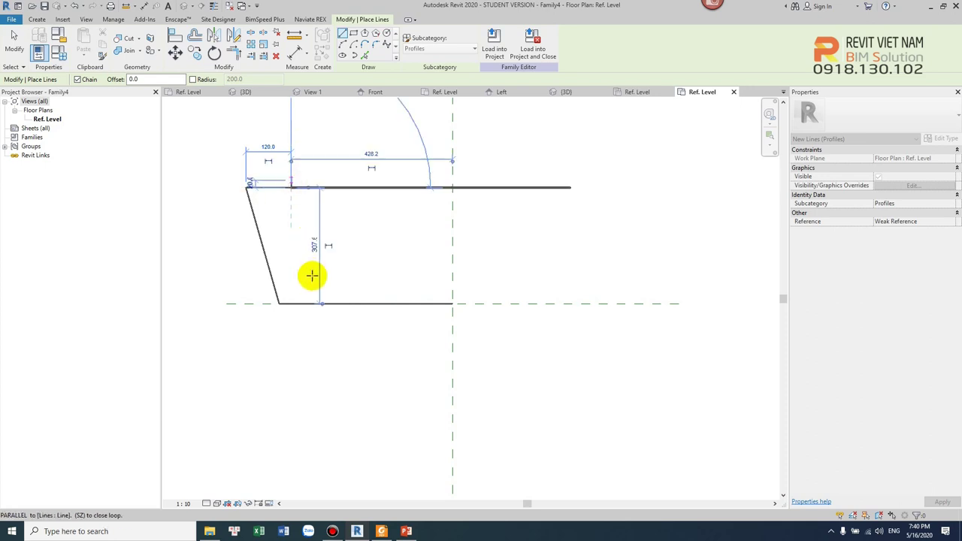
pyautogui.click(311, 261)
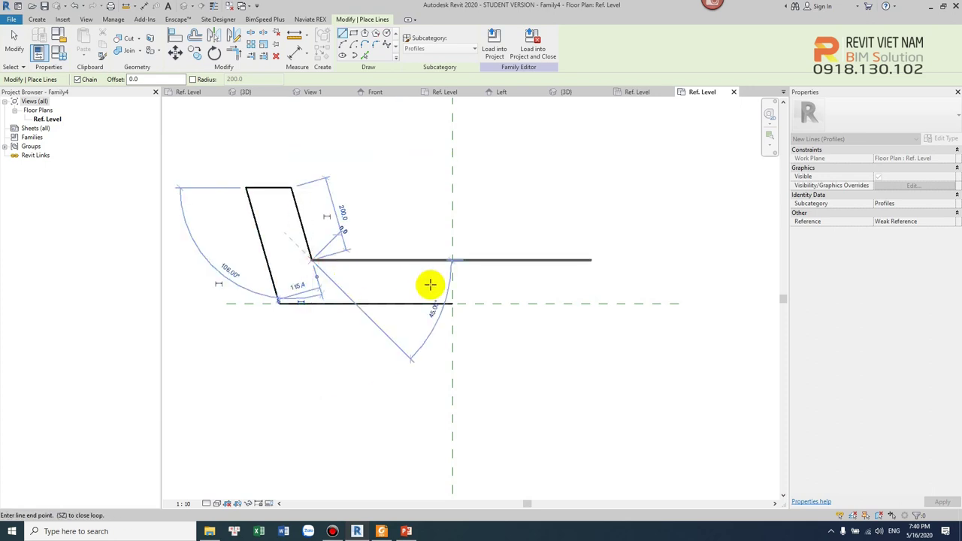
pyautogui.click(362, 274)
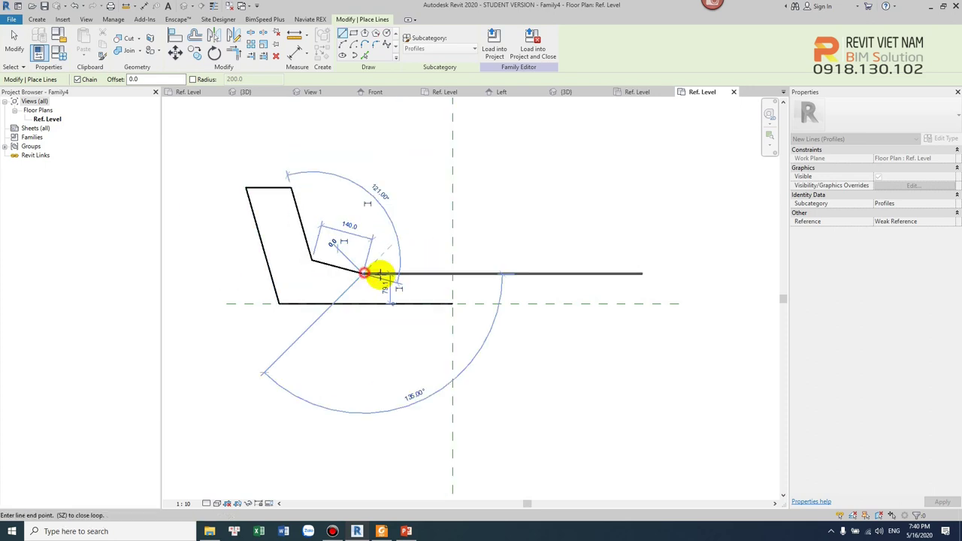
pyautogui.click(452, 273)
pyautogui.press('Escape')
pyautogui.press('Escape')
pyautogui.moveTo(196, 152); pyautogui.dragTo(519, 374)
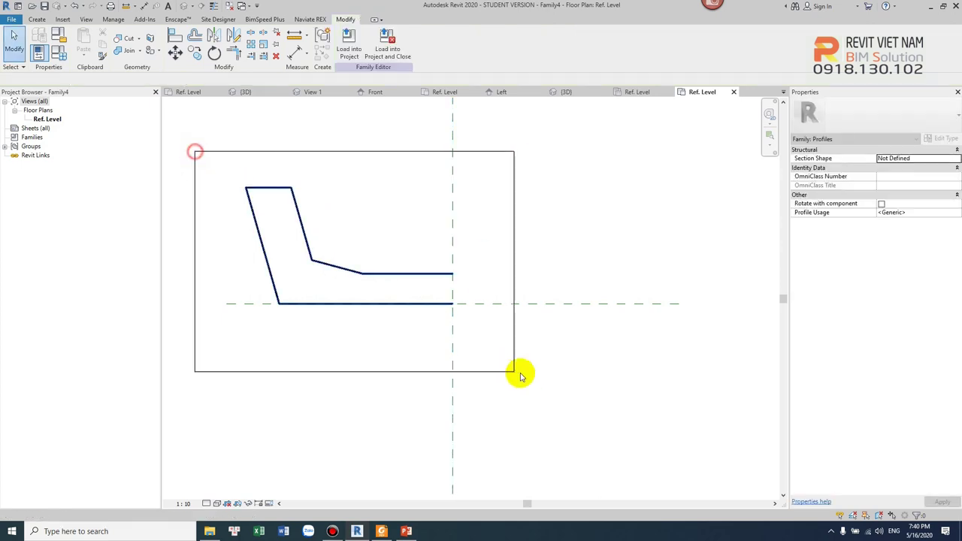
pyautogui.click(451, 229)
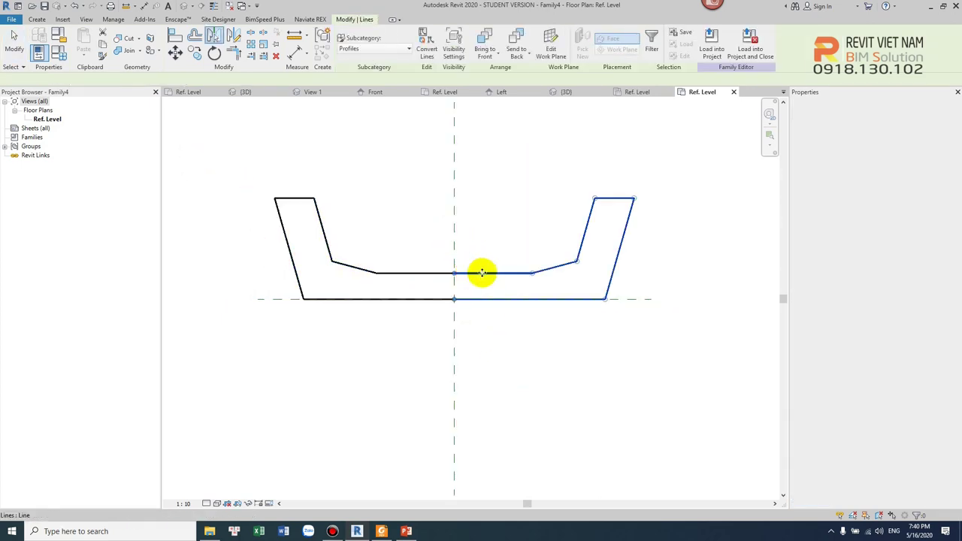
# - Try a 200.0 radius fillet arc on the left rim corner, then cancel it
pyautogui.scroll(-2, 487, 293)
pyautogui.click(491, 305)
pyautogui.moveTo(491, 306); pyautogui.dragTo(494, 304, button='middle')
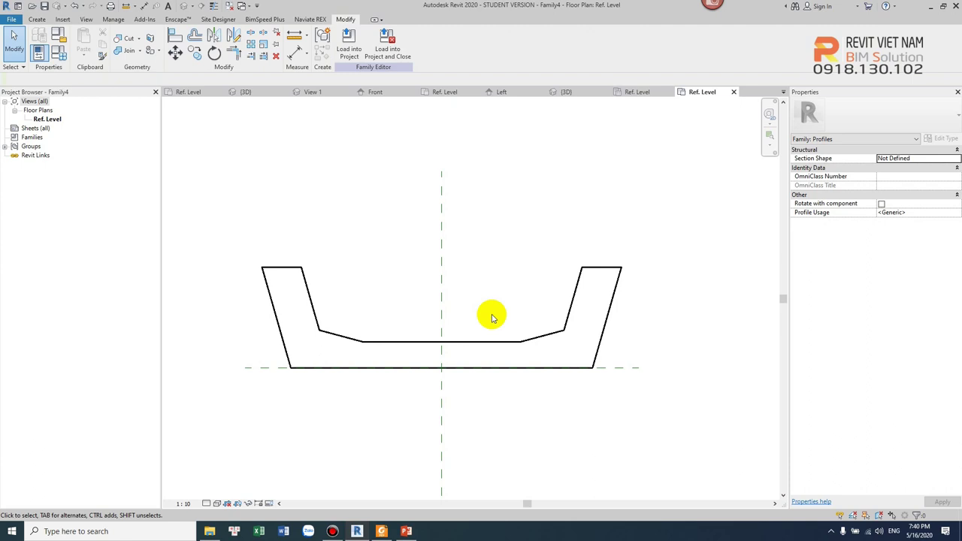
pyautogui.click(39, 20)
pyautogui.click(148, 51)
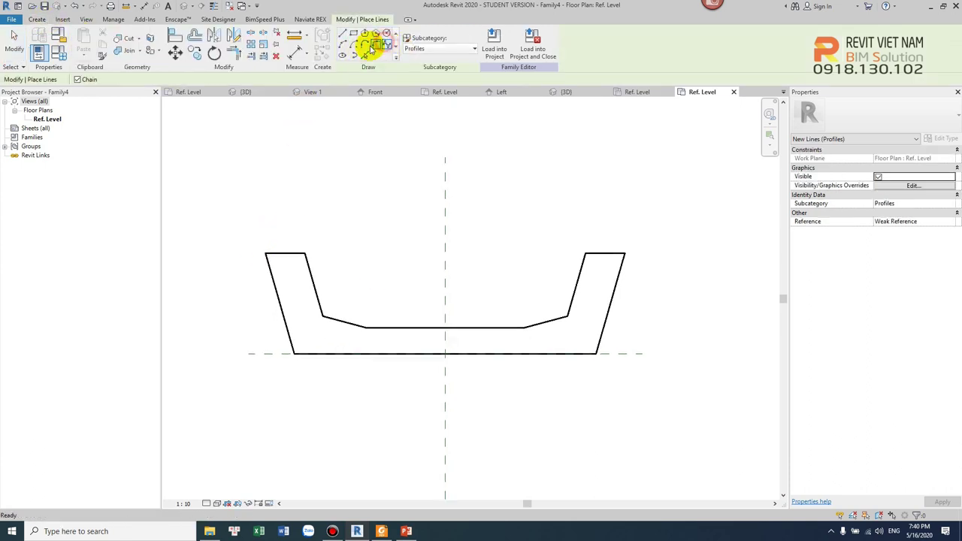
pyautogui.click(376, 46)
pyautogui.click(109, 79)
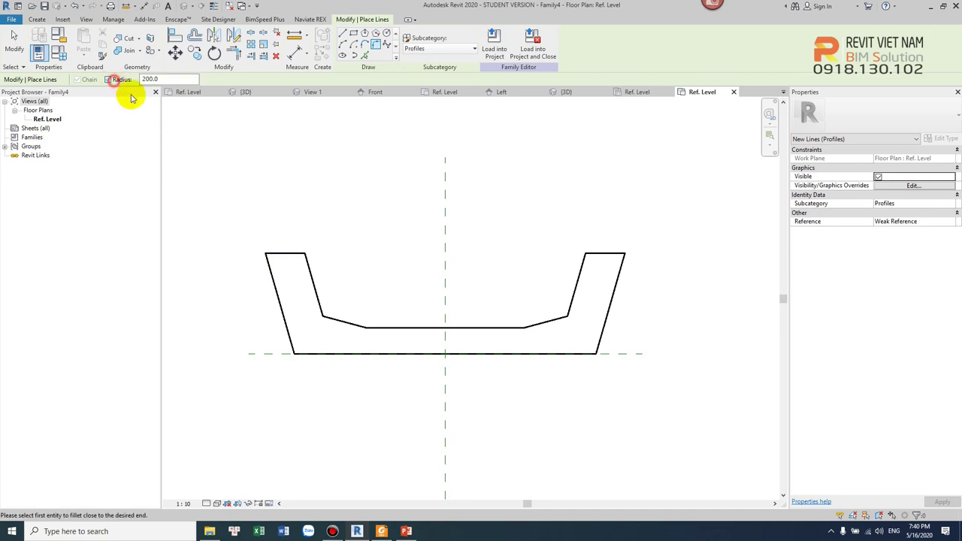
pyautogui.click(277, 254)
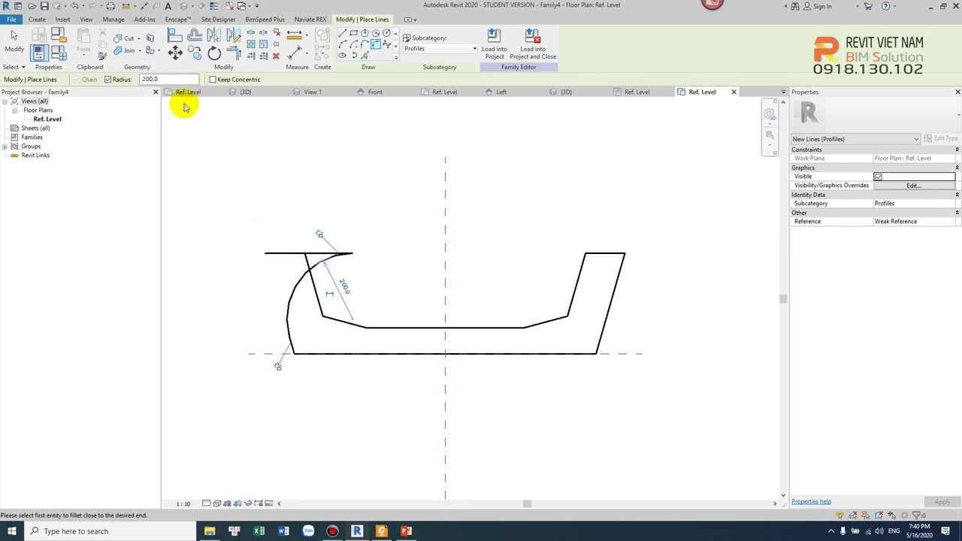
pyautogui.press('Escape')
# - Reposition the left and right inner slanted sides so both rim tops are wider
pyautogui.press('Escape')
pyautogui.click(312, 278)
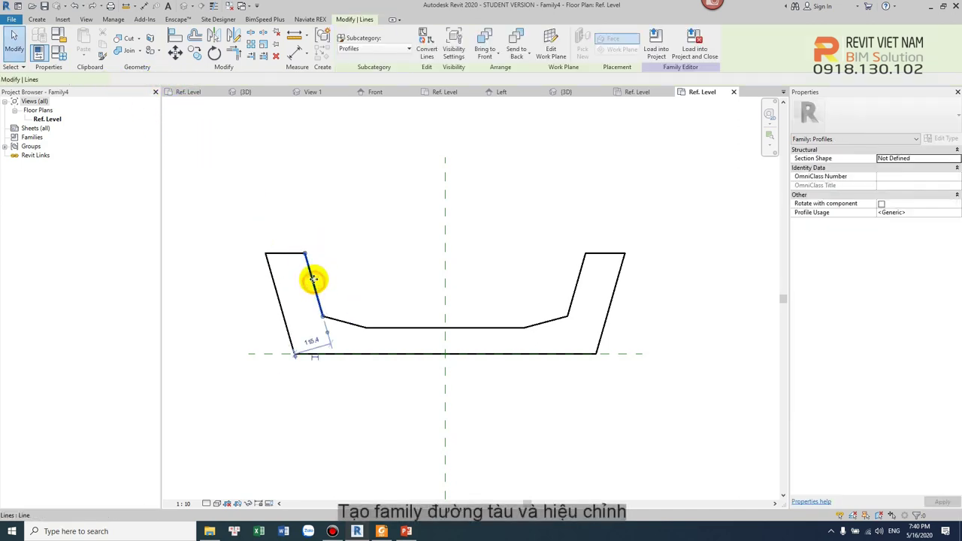
pyautogui.press('Escape')
pyautogui.click(575, 278)
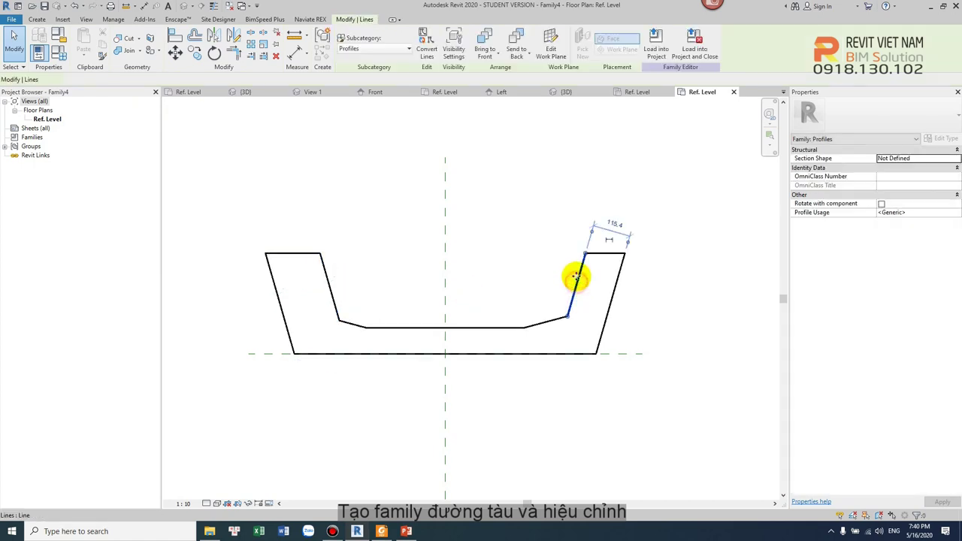
pyautogui.click(548, 221)
pyautogui.scroll(-2, 544, 238)
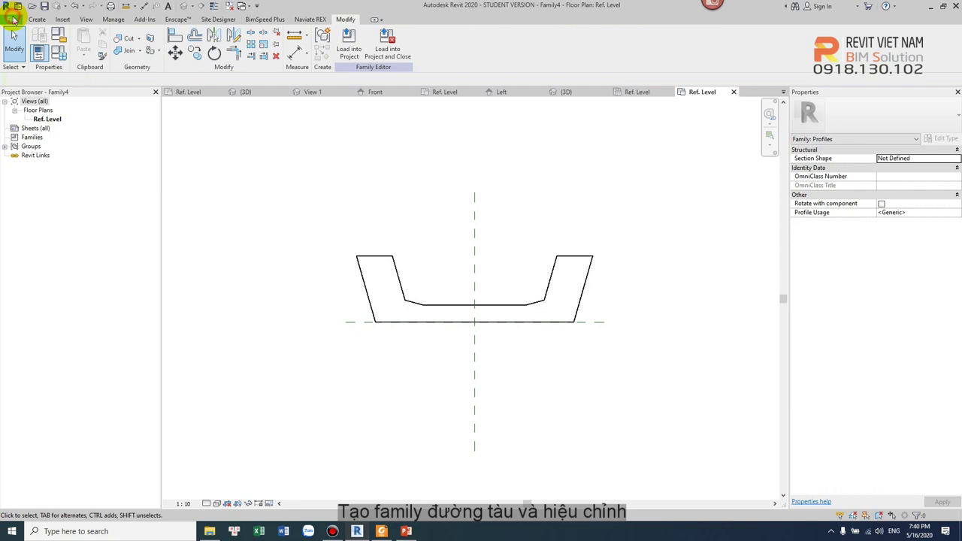
pyautogui.click(12, 19)
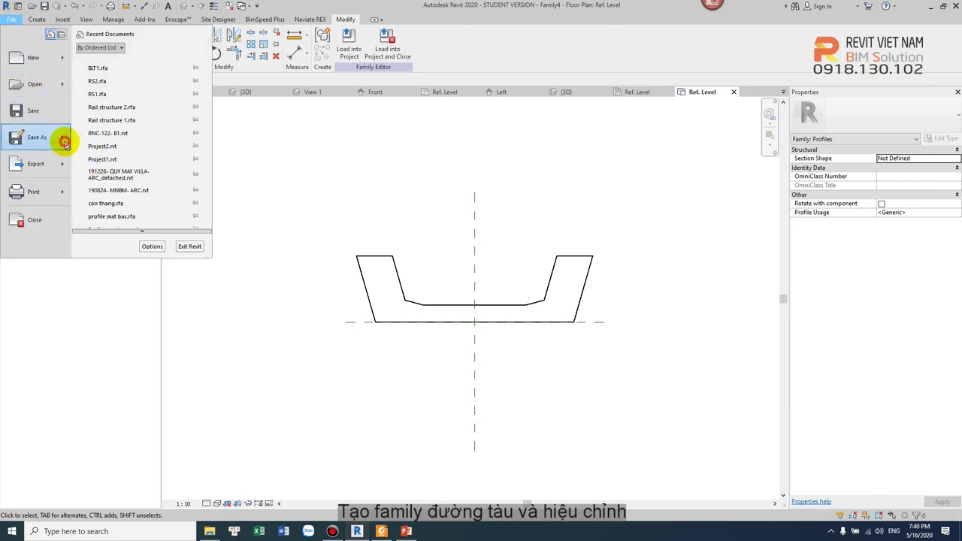
# - Save the profile as family dt1 and load it into the RNC-122-B1 project
pyautogui.moveTo(38, 138)
pyautogui.click(128, 132)
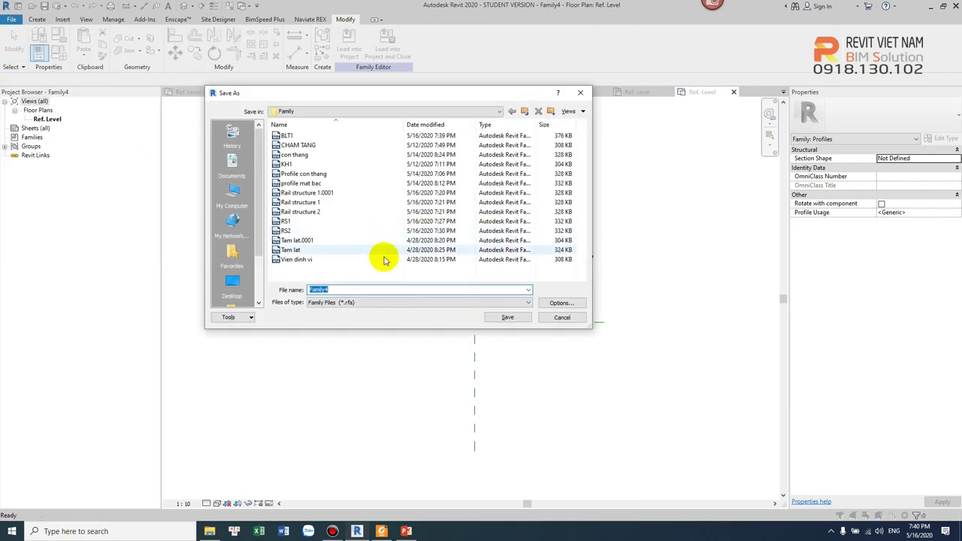
pyautogui.write('dt1')
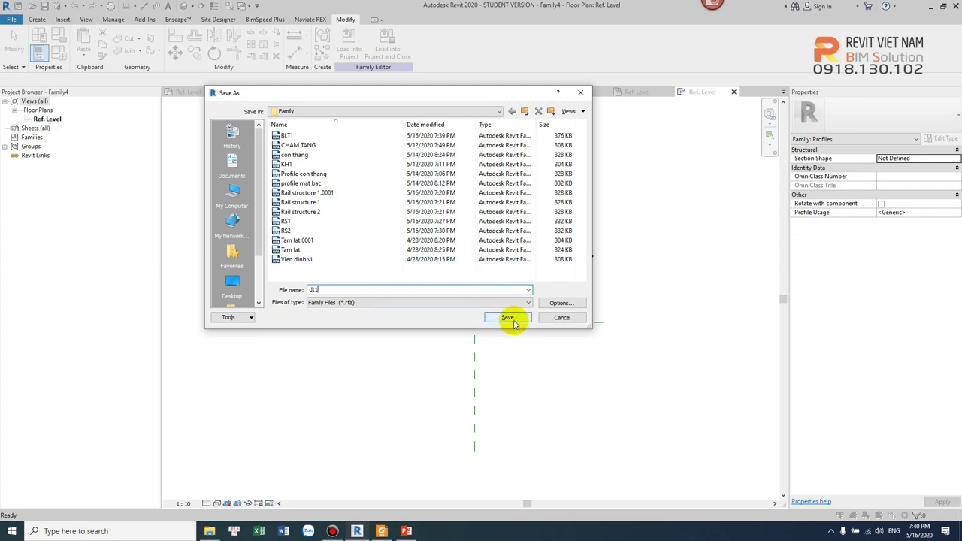
pyautogui.click(508, 317)
pyautogui.click(346, 52)
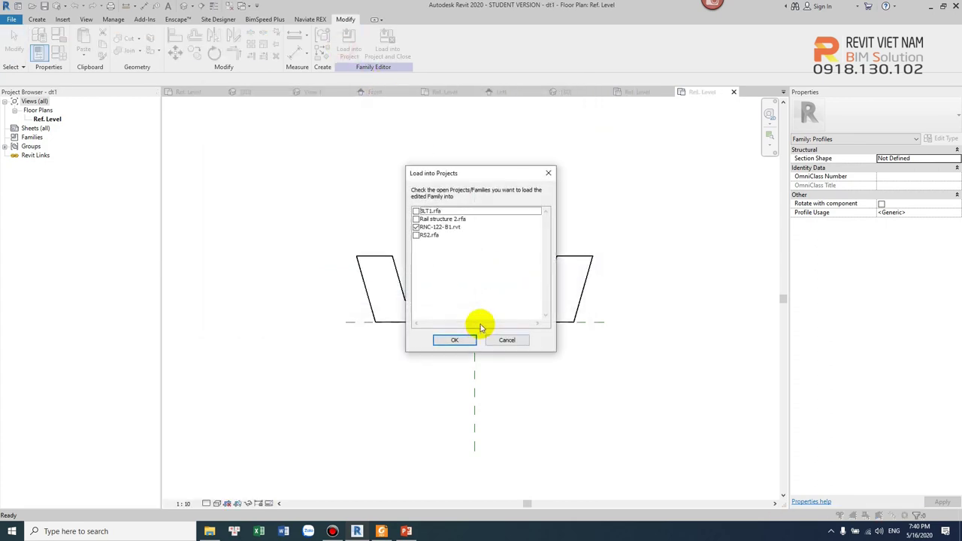
pyautogui.click(456, 342)
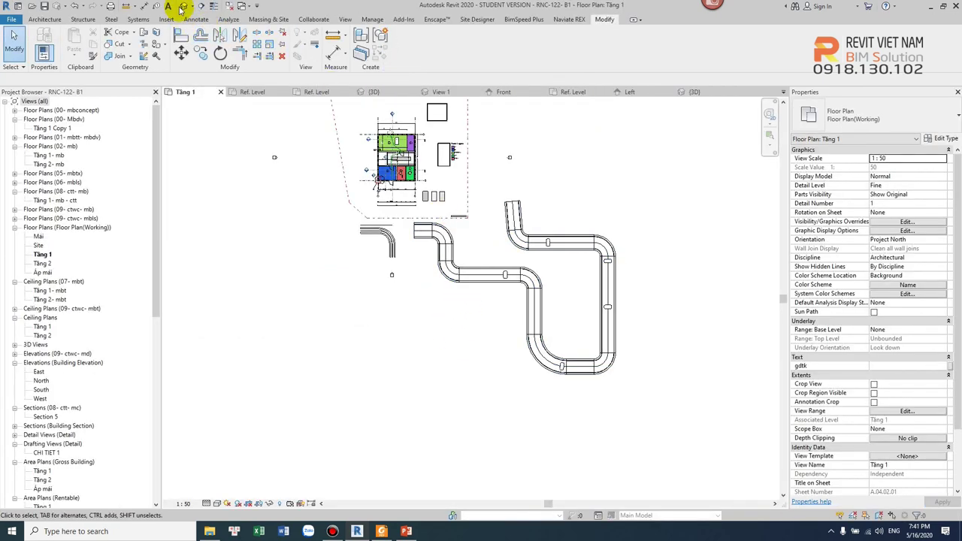
# - Back in the project's 3D view, select the top rail on its own
pyautogui.click(183, 5)
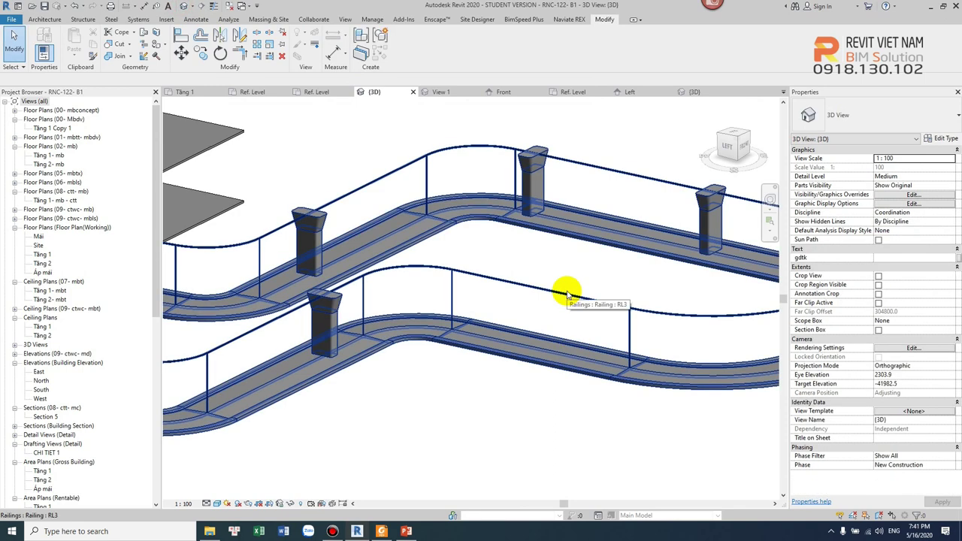
pyautogui.press('Tab')
pyautogui.click(565, 294)
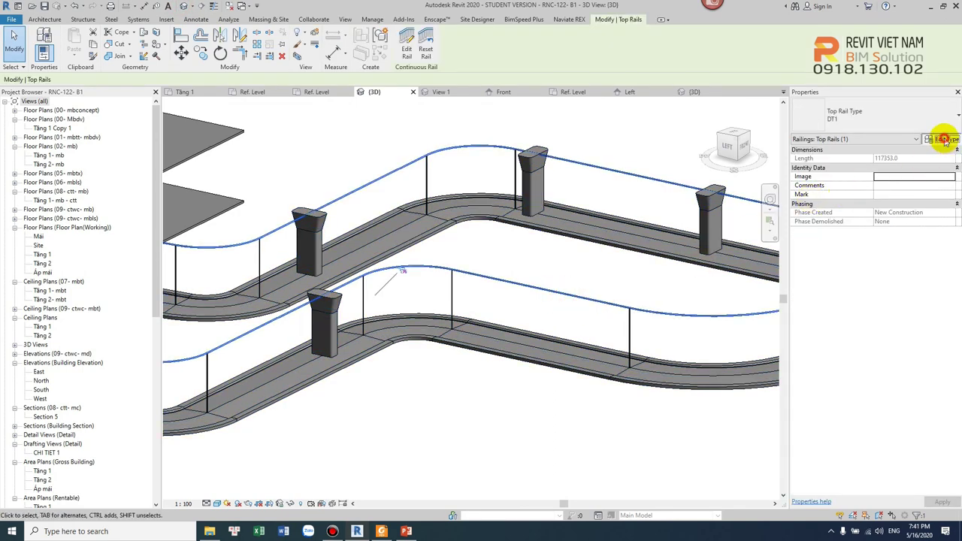
# - Set the DT1 top rail type's profile to the dt1 trough profile
pyautogui.click(944, 140)
pyautogui.click(831, 154)
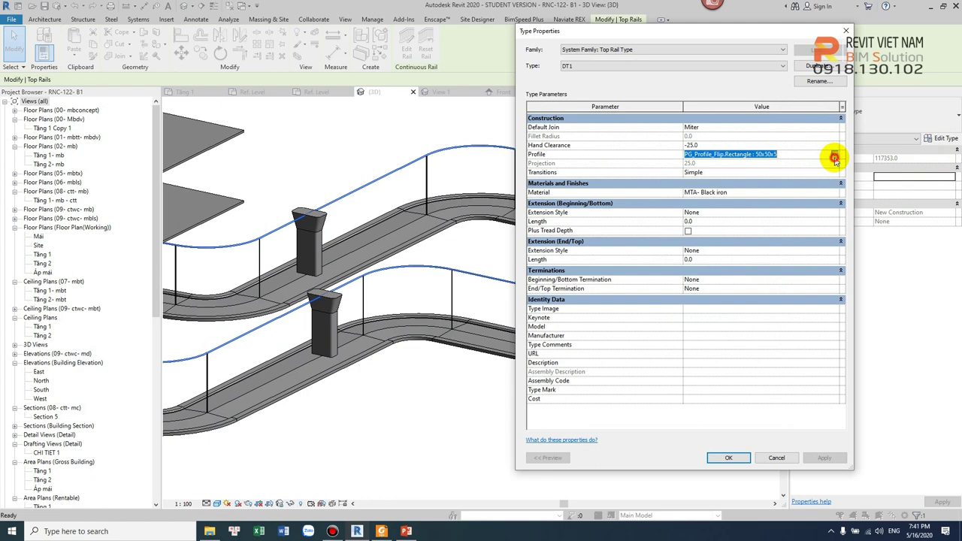
pyautogui.click(834, 156)
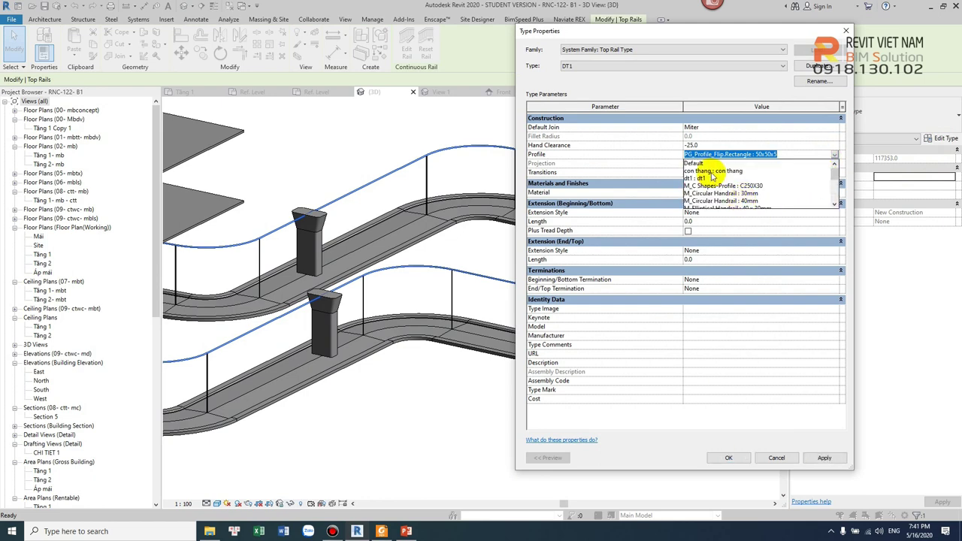
pyautogui.click(705, 178)
pyautogui.click(725, 459)
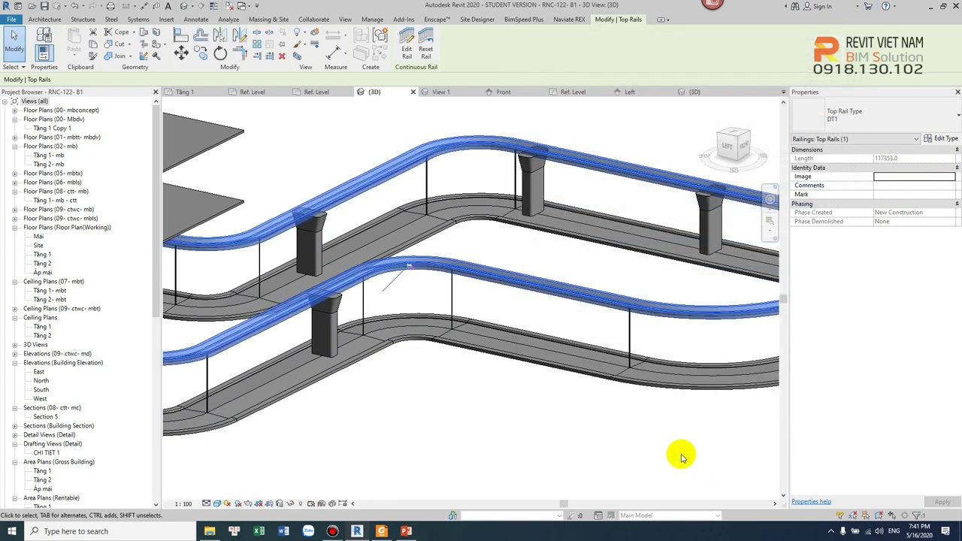
# - Orbit and zoom to inspect the trough rail, then Tab-select the RL3 railing's top rail
pyautogui.click(607, 440)
pyautogui.moveTo(607, 440)
pyautogui.keyDown('shift'); pyautogui.mouseDown(button='middle')
pyautogui.moveTo(638, 428)
pyautogui.moveTo(595, 433)
pyautogui.moveTo(659, 440)
pyautogui.mouseUp(button='middle'); pyautogui.keyUp('shift')
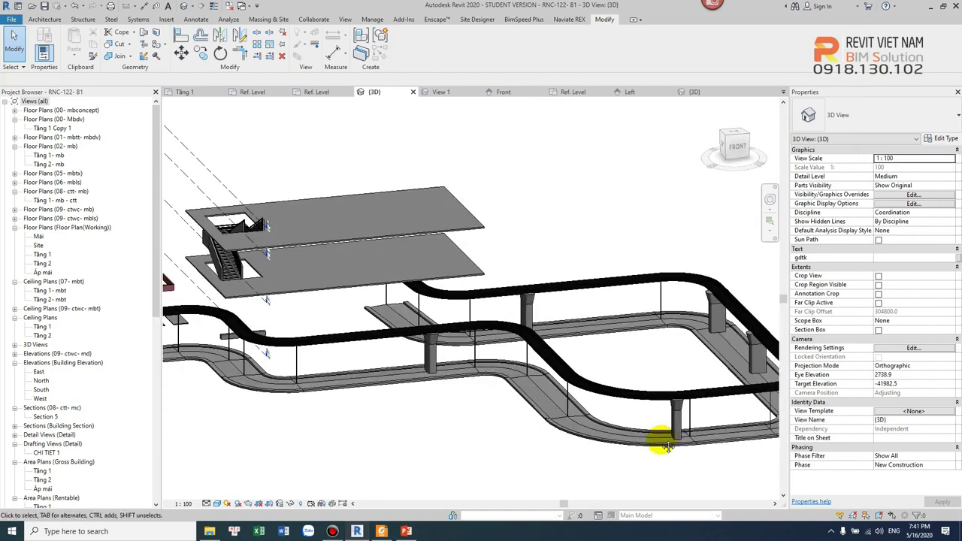
pyautogui.scroll(2, 607, 429)
pyautogui.scroll(2, 563, 285)
pyautogui.scroll(3, 729, 357)
pyautogui.scroll(2, 721, 353)
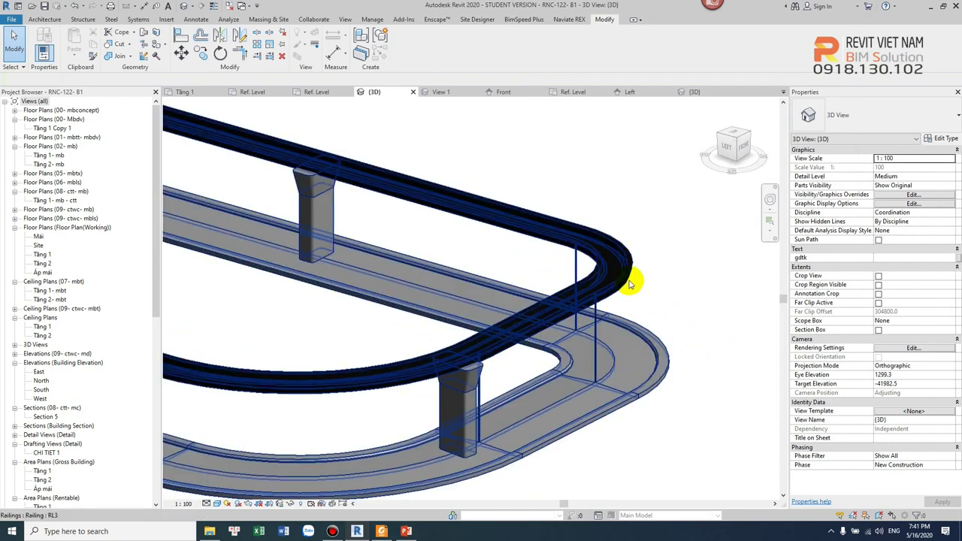
pyautogui.scroll(3, 633, 275)
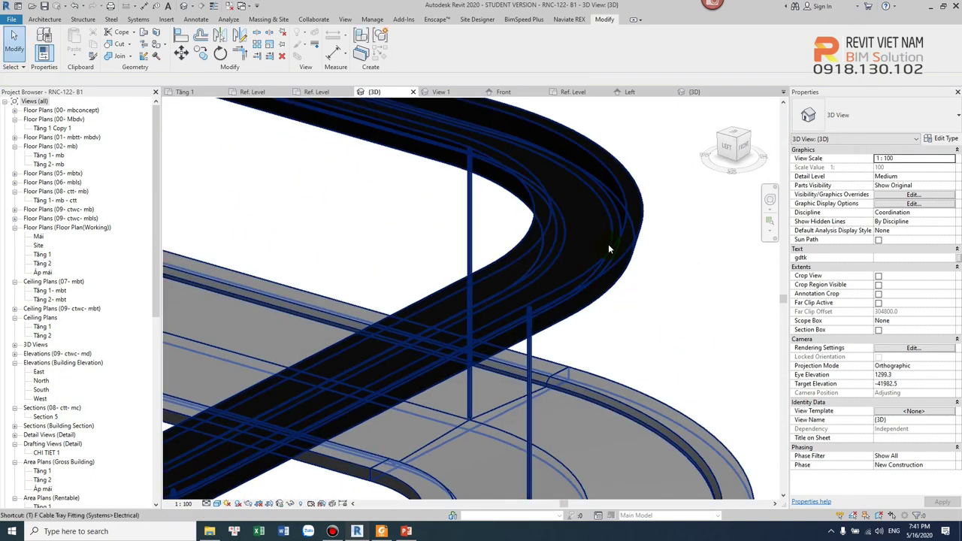
pyautogui.click(602, 272)
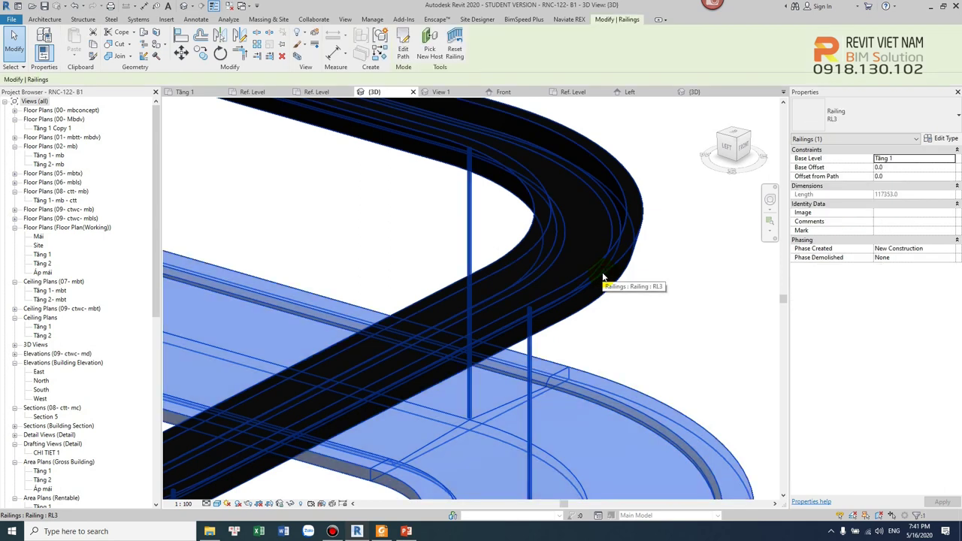
pyautogui.press('Tab')
pyautogui.click(603, 275)
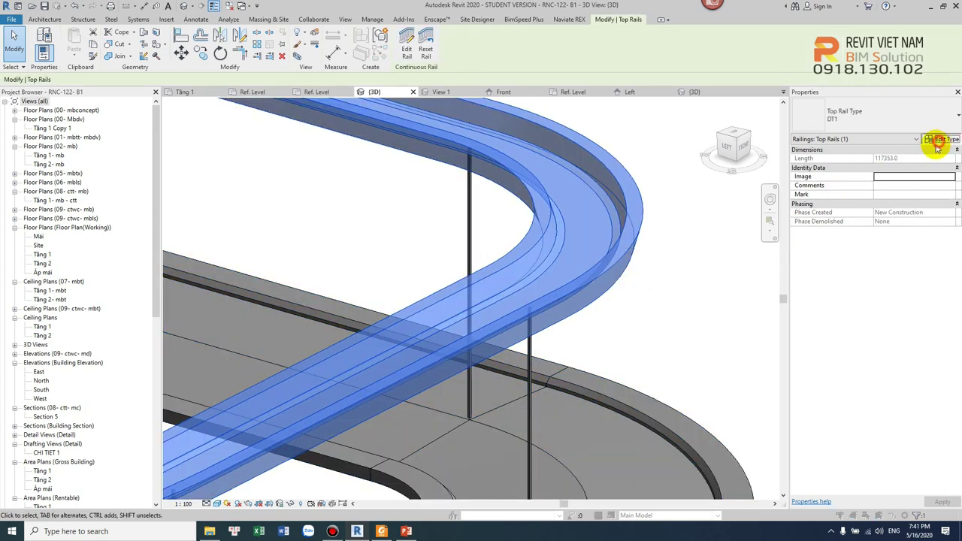
# - Change the DT1 top rail material from MTA- Black iron to MTA-BTCT
pyautogui.click(939, 142)
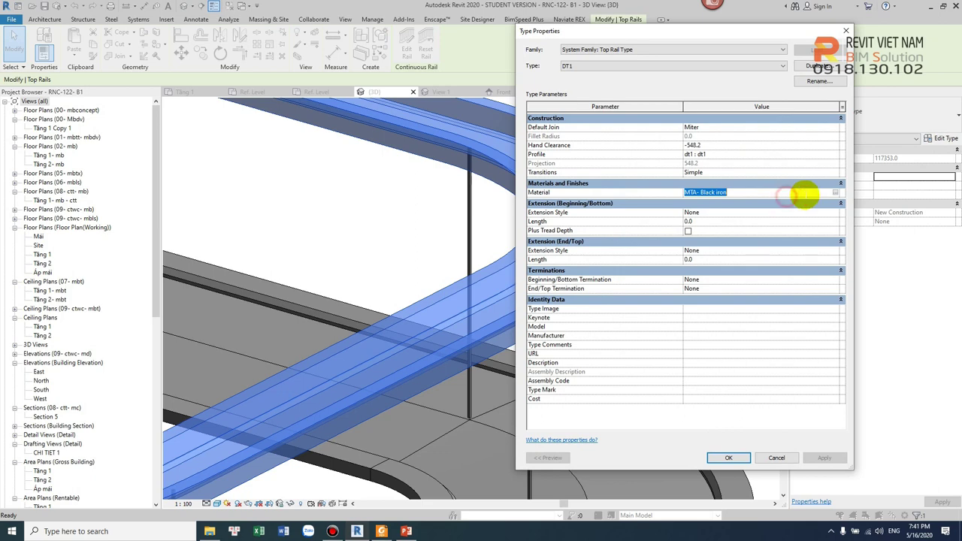
pyautogui.click(835, 193)
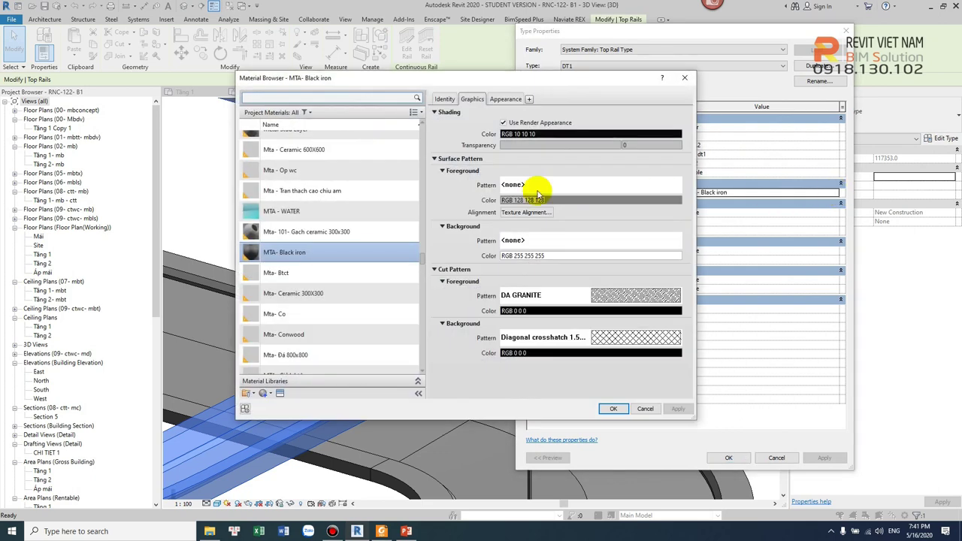
pyautogui.scroll(5, 337, 240)
pyautogui.scroll(5, 338, 275)
pyautogui.scroll(5, 338, 276)
pyautogui.scroll(5, 340, 278)
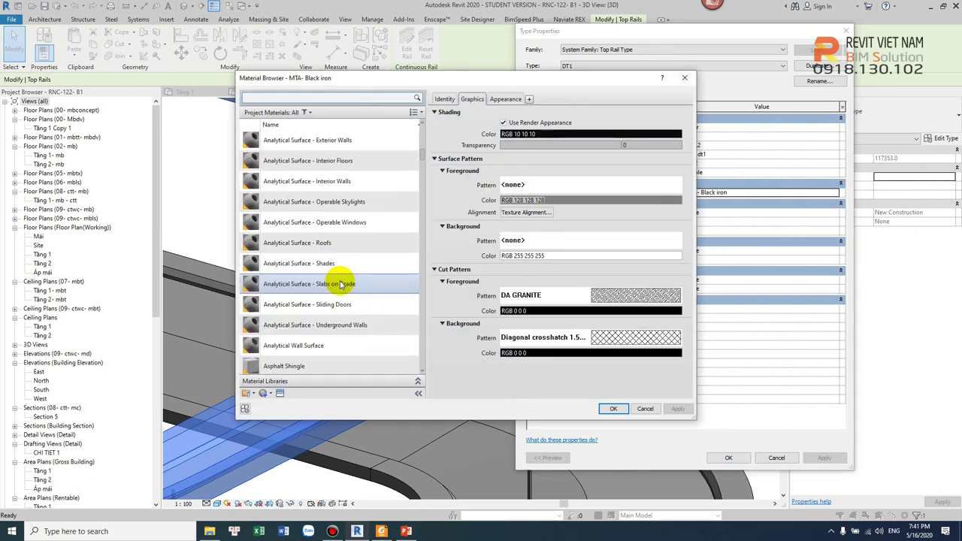
pyautogui.scroll(5, 342, 280)
pyautogui.scroll(3, 340, 285)
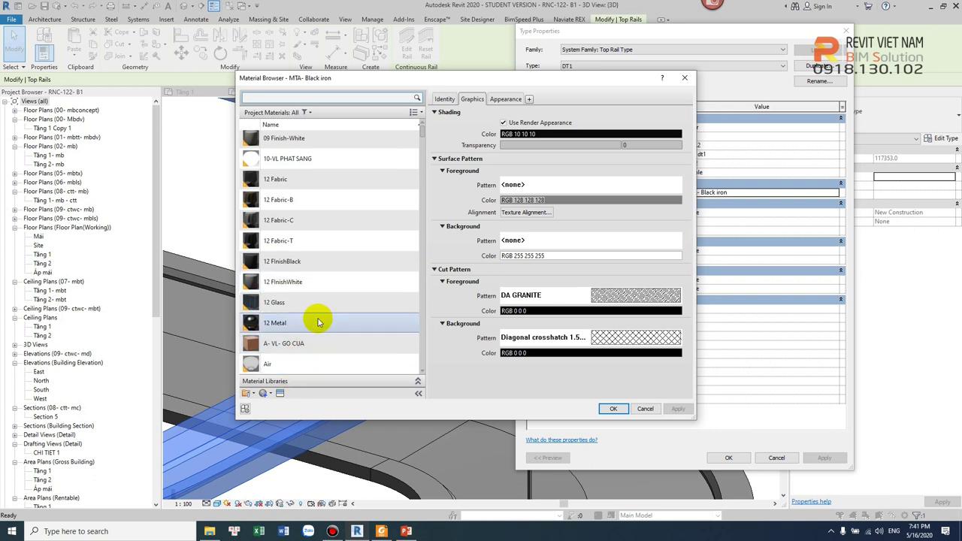
pyautogui.scroll(-5, 318, 318)
pyautogui.scroll(-4, 318, 320)
pyautogui.scroll(1, 317, 319)
pyautogui.write('bt')
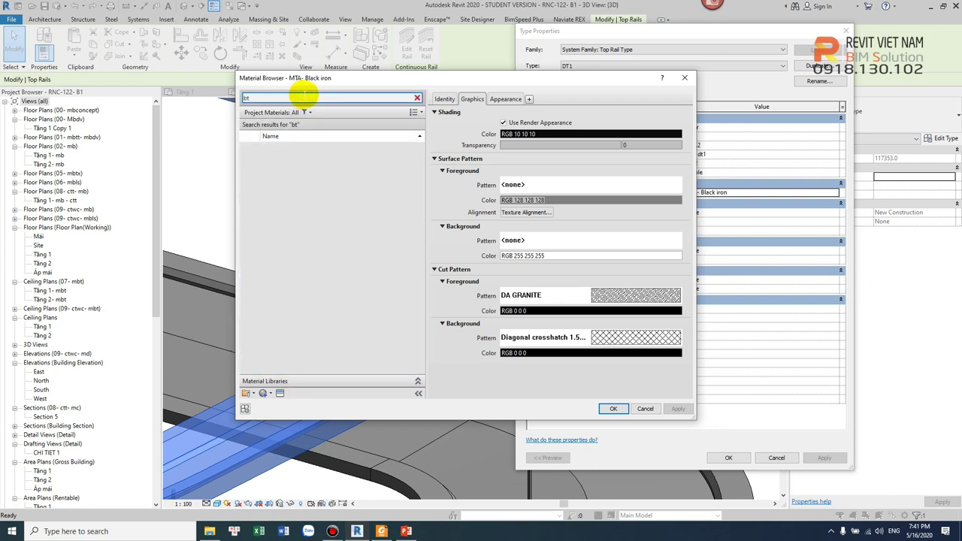
pyautogui.click(300, 172)
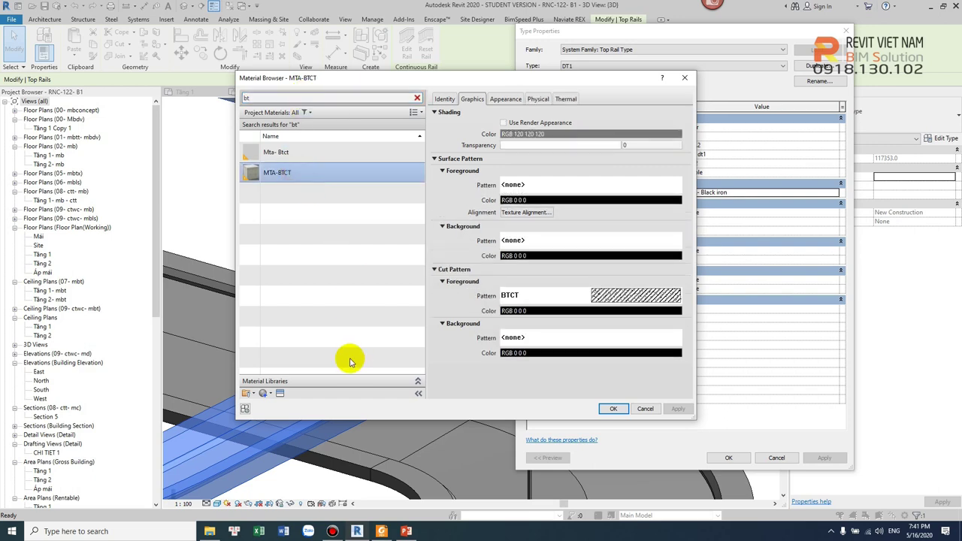
pyautogui.click(607, 409)
pyautogui.click(728, 457)
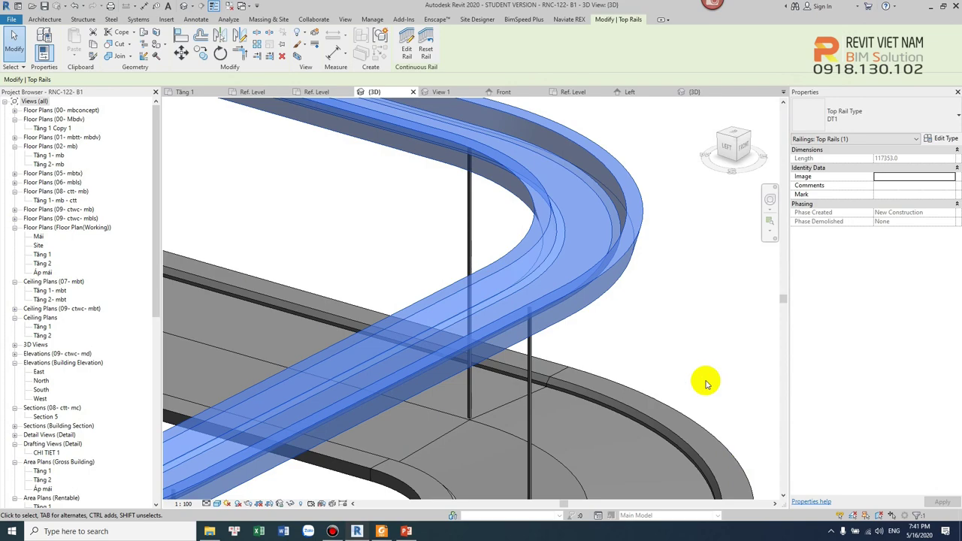
# - Orbit and zoom the model to view the grey rail beside a column
pyautogui.scroll(-3, 671, 335)
pyautogui.keyDown('shift'); pyautogui.moveTo(666, 337); pyautogui.dragTo(404, 323, button='middle'); pyautogui.keyUp('shift')
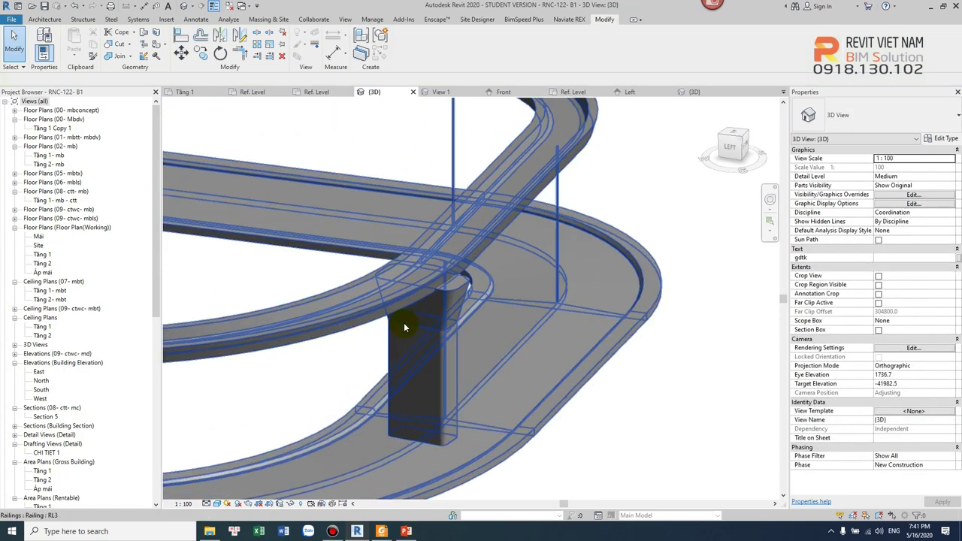
pyautogui.scroll(4, 509, 227)
pyautogui.scroll(-2, 552, 328)
pyautogui.scroll(-2, 551, 330)
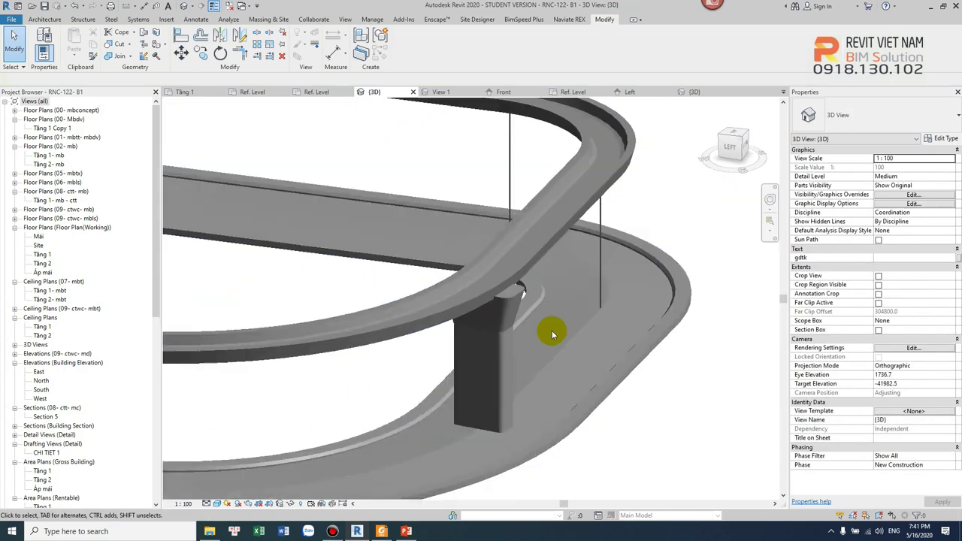
# - Zoom out and orbit to see the whole railing and building
pyautogui.scroll(-2, 551, 330)
pyautogui.scroll(-1, 549, 375)
pyautogui.scroll(-2, 525, 391)
pyautogui.scroll(-2, 481, 413)
pyautogui.moveTo(464, 440)
pyautogui.keyDown('shift'); pyautogui.mouseDown(button='middle')
pyautogui.moveTo(397, 453)
pyautogui.moveTo(253, 419)
pyautogui.moveTo(490, 414)
pyautogui.moveTo(414, 418)
pyautogui.moveTo(485, 385)
pyautogui.mouseUp(button='middle'); pyautogui.keyUp('shift')
pyautogui.scroll(2, 554, 260)
pyautogui.scroll(2, 582, 316)
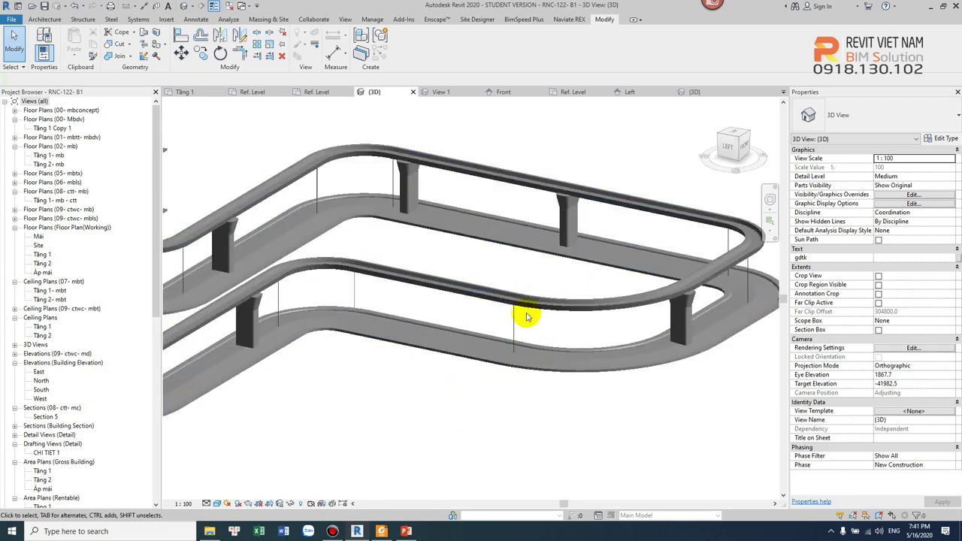
# - Set the RL3 railing's corner post family to BLT1 : BLT1
pyautogui.click(586, 301)
pyautogui.click(947, 137)
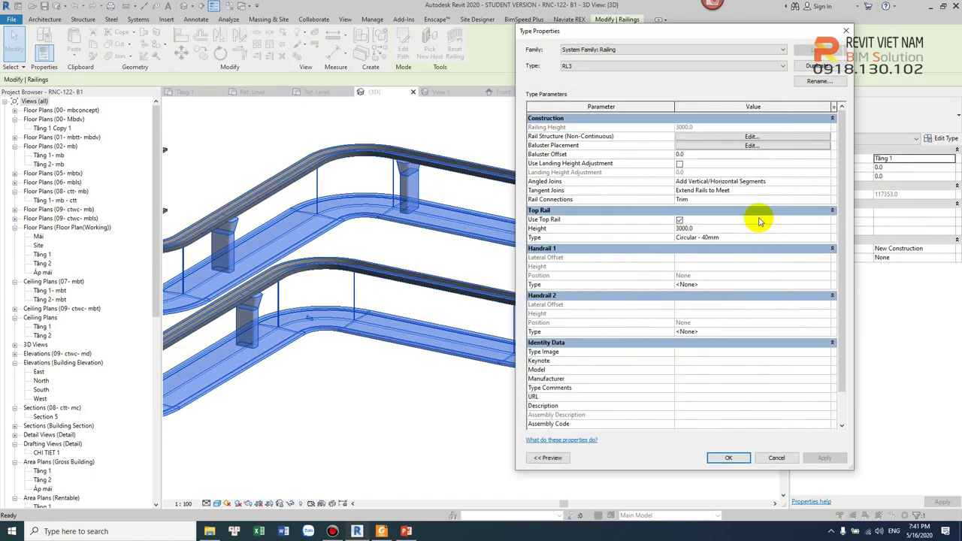
pyautogui.click(758, 146)
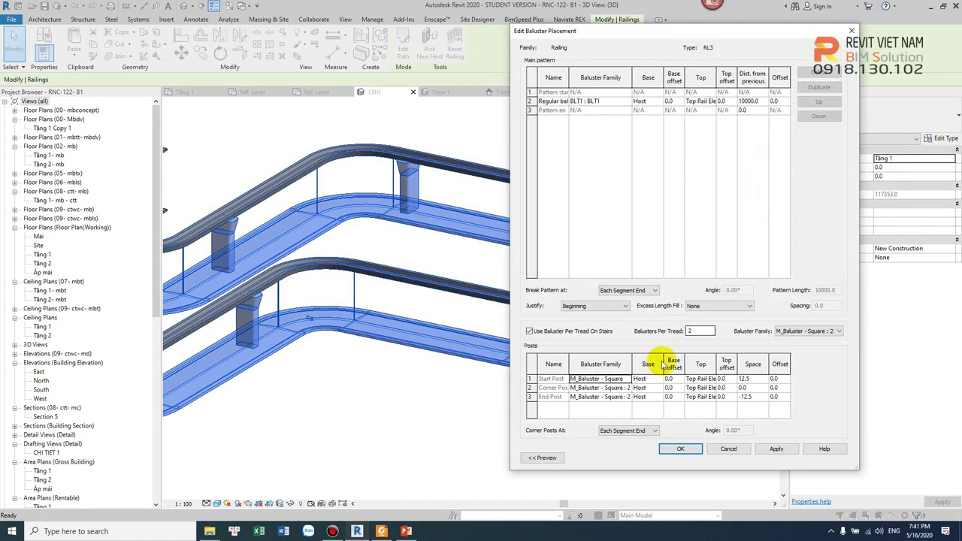
pyautogui.click(633, 389)
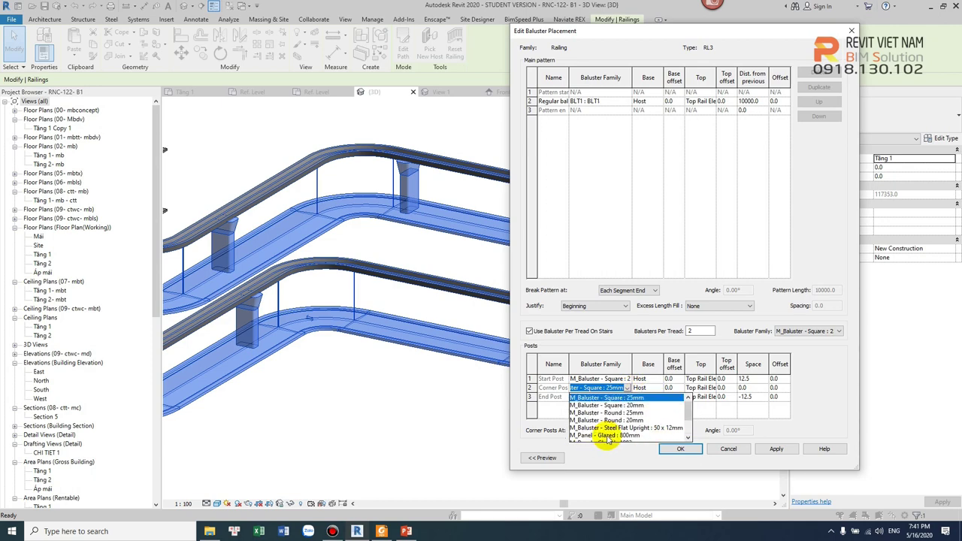
pyautogui.click(591, 435)
pyautogui.click(680, 449)
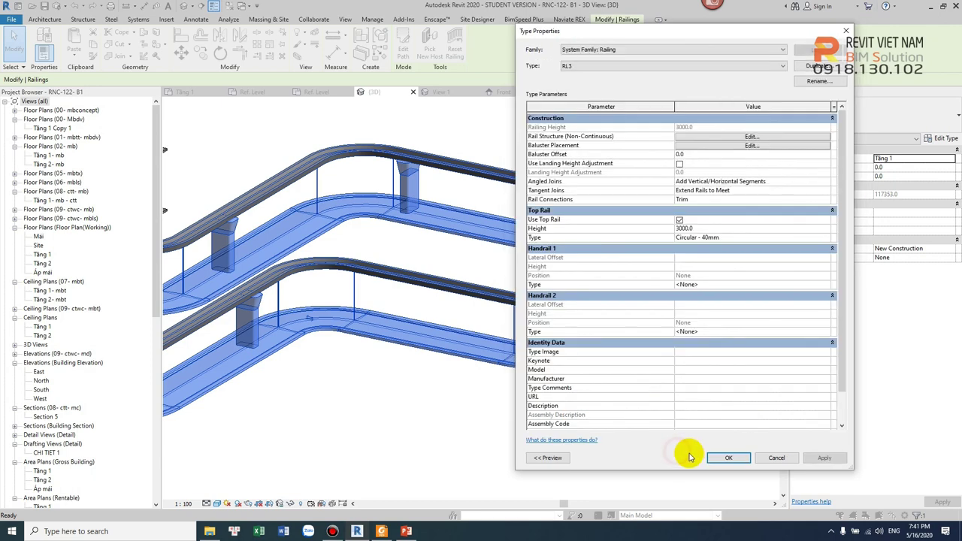
pyautogui.click(726, 456)
# - Orbit around the railing to inspect the new BLT1 corner posts
pyautogui.click(674, 451)
pyautogui.keyDown('shift'); pyautogui.moveTo(623, 418); pyautogui.dragTo(610, 429, button='middle'); pyautogui.keyUp('shift')
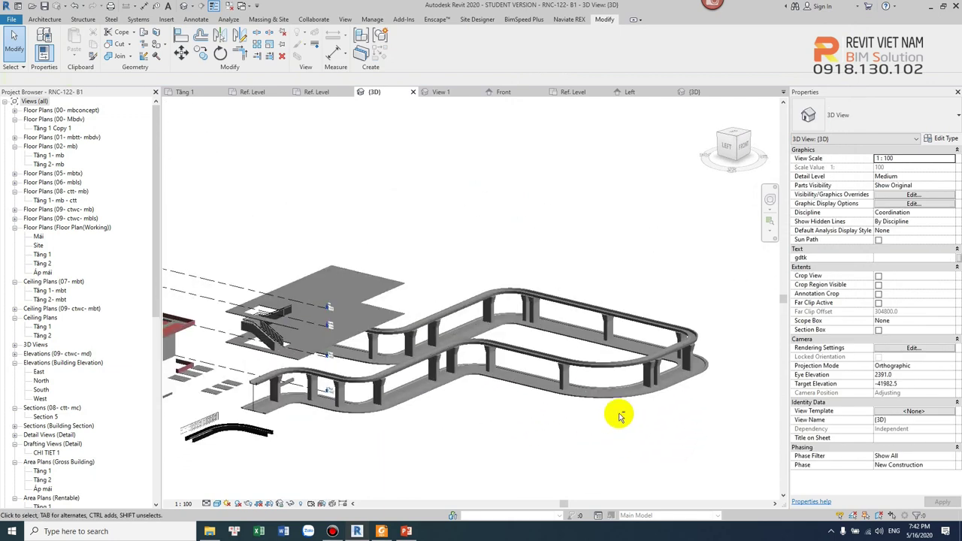
pyautogui.keyDown('shift'); pyautogui.moveTo(610, 429); pyautogui.dragTo(583, 428, button='middle'); pyautogui.keyUp('shift')
# - Set the RL3 railing's start, corner and end posts to None
pyautogui.click(596, 386)
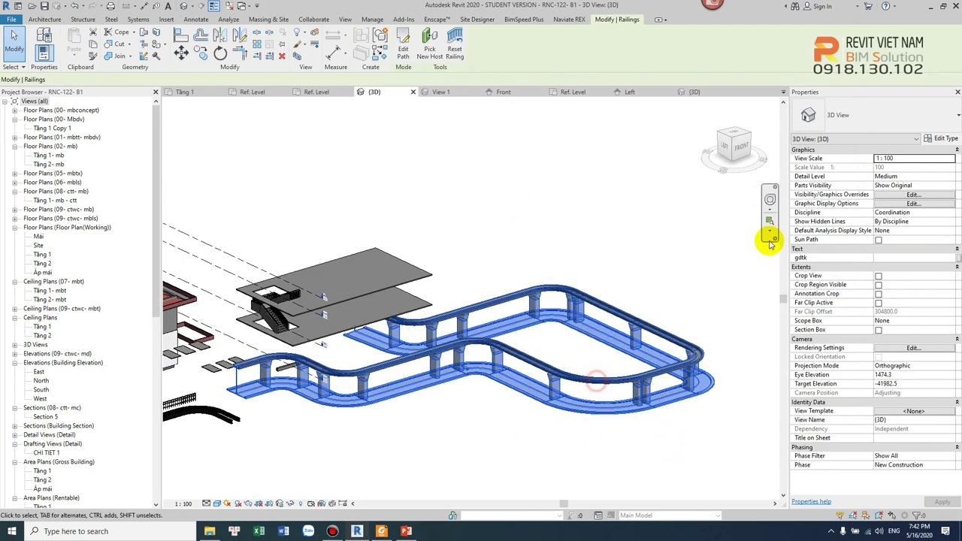
pyautogui.click(945, 142)
pyautogui.click(736, 146)
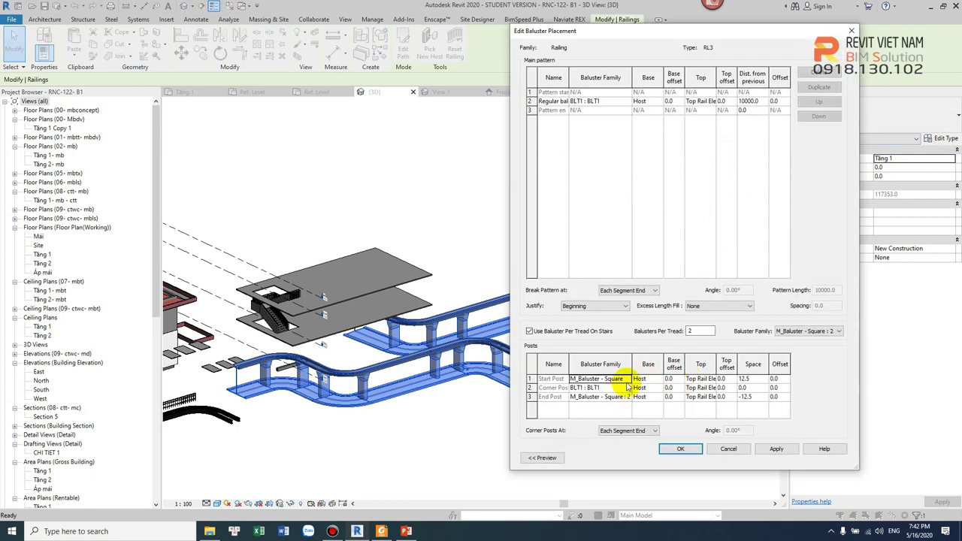
pyautogui.click(626, 380)
pyautogui.click(589, 388)
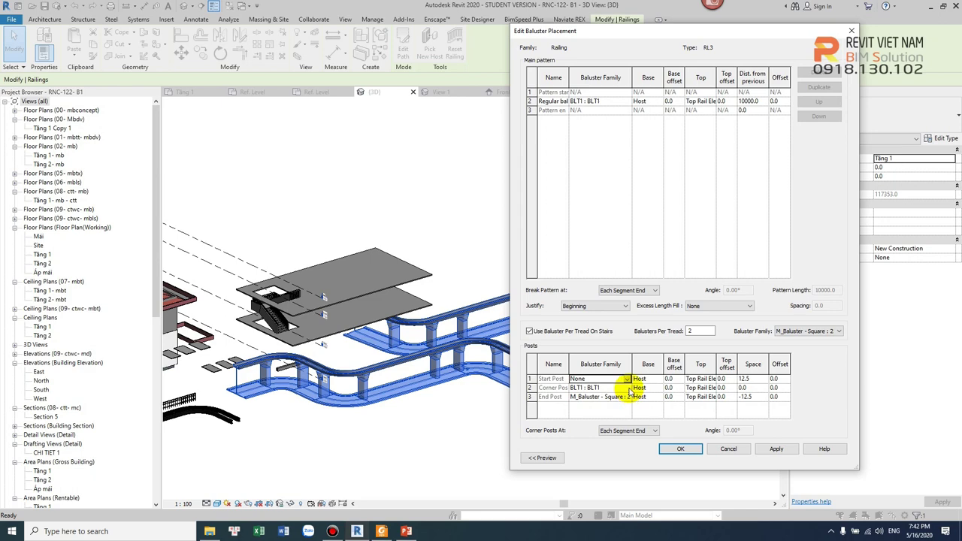
pyautogui.click(627, 387)
pyautogui.click(601, 396)
pyautogui.click(626, 397)
pyautogui.click(595, 405)
pyautogui.click(688, 446)
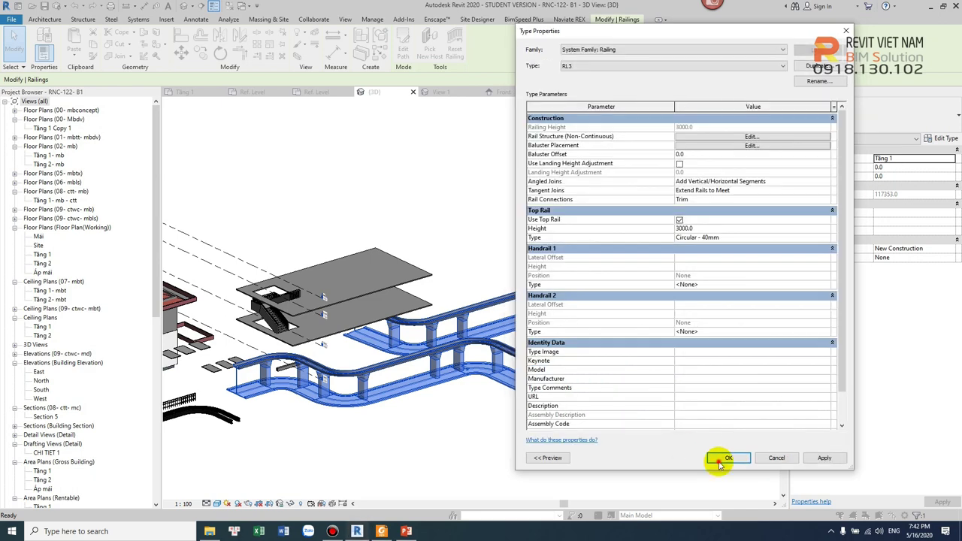
pyautogui.click(722, 458)
# - Reselect the RL3 railing and reopen its baluster placement settings
pyautogui.click(630, 456)
pyautogui.click(639, 371)
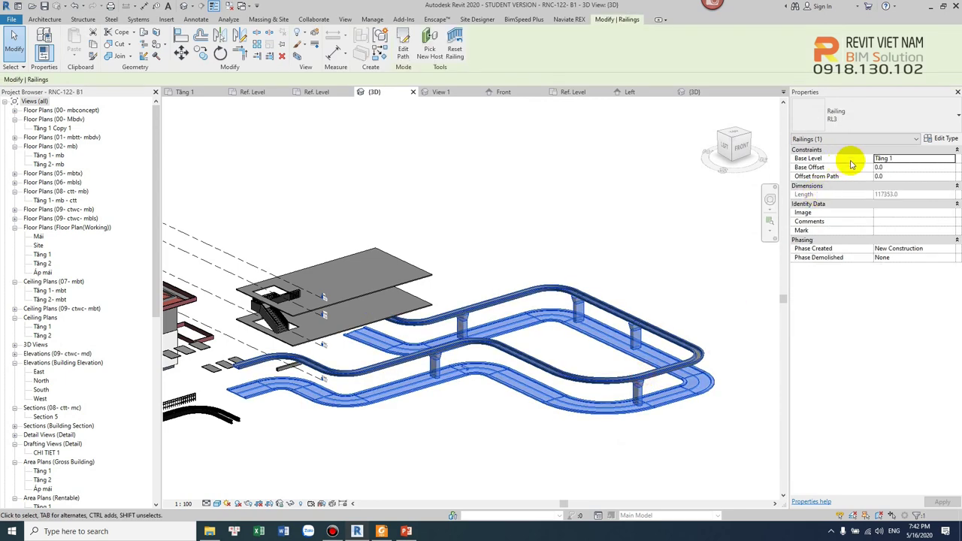
pyautogui.click(937, 144)
pyautogui.click(765, 138)
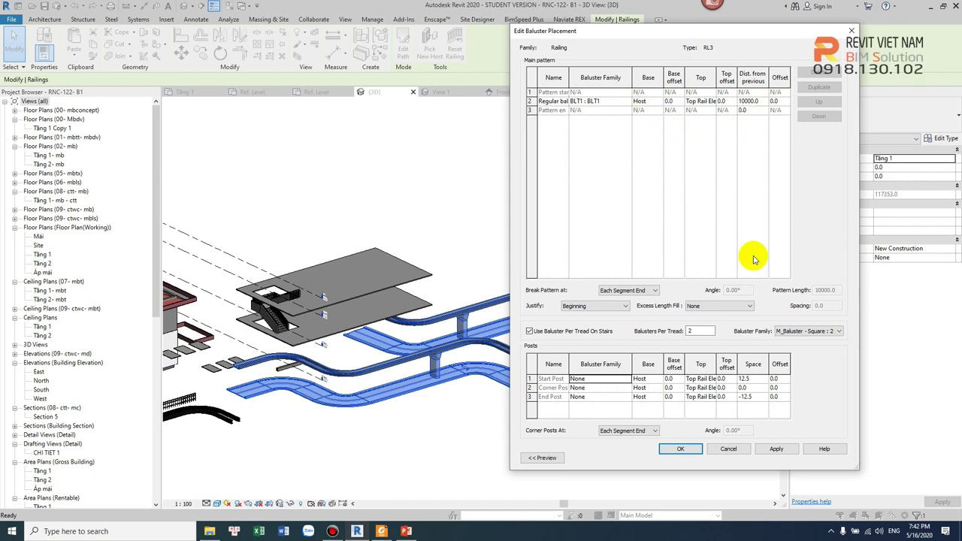
# - Set the start post and corner post families to BLT1 : BLT1
pyautogui.click(616, 384)
pyautogui.scroll(-3, 613, 410)
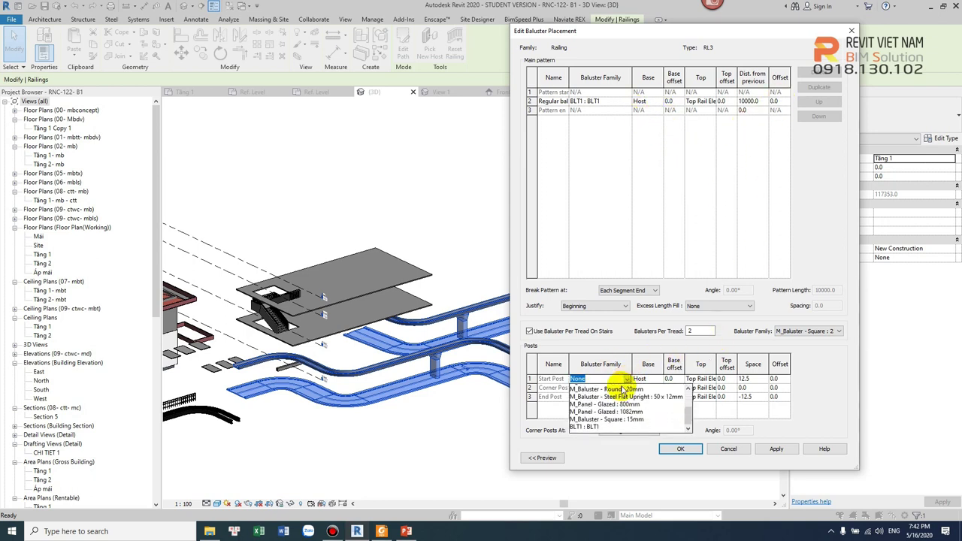
pyautogui.click(601, 426)
pyautogui.click(624, 388)
pyautogui.click(628, 389)
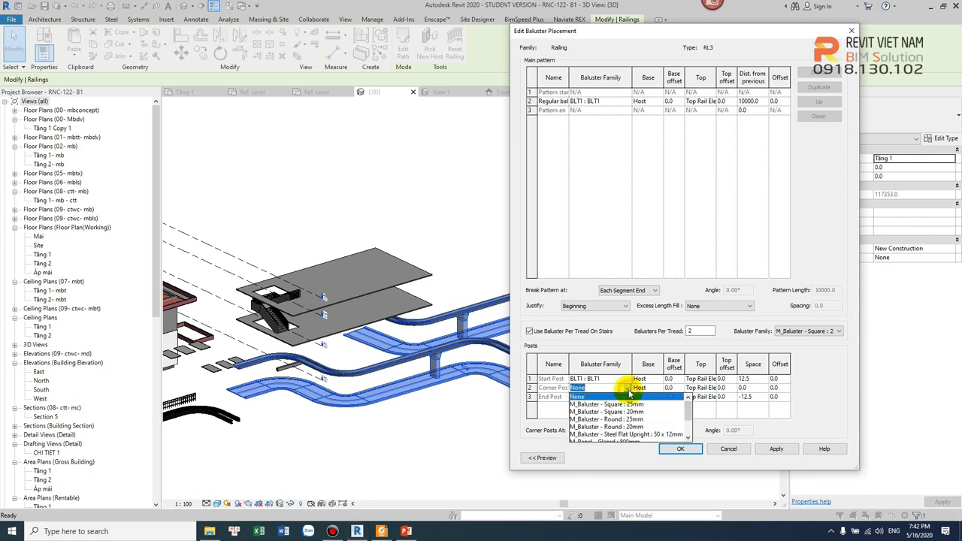
pyautogui.scroll(-3, 598, 428)
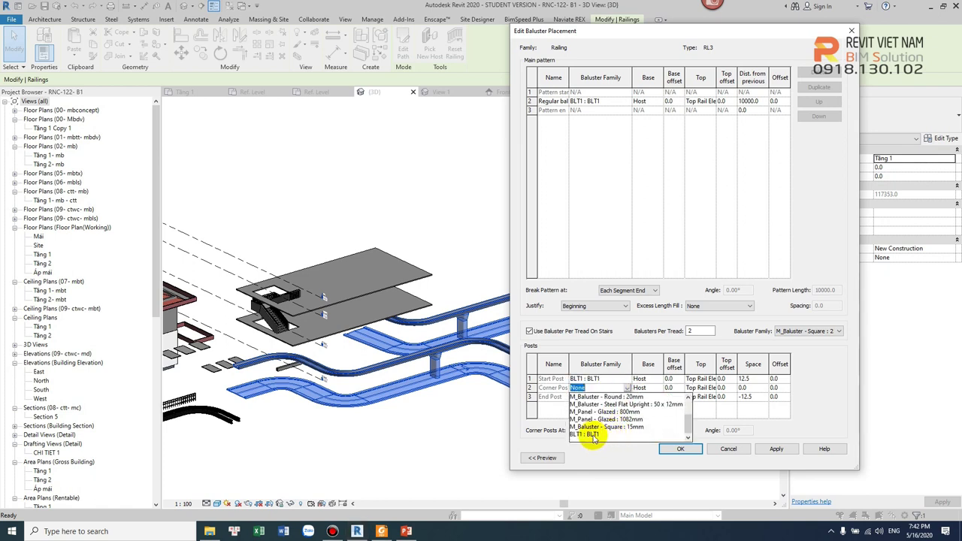
pyautogui.click(594, 435)
# - Set the end post to BLT1 : BLT1, confirm both dialogs, and deselect the railing
pyautogui.click(626, 397)
pyautogui.scroll(-3, 622, 409)
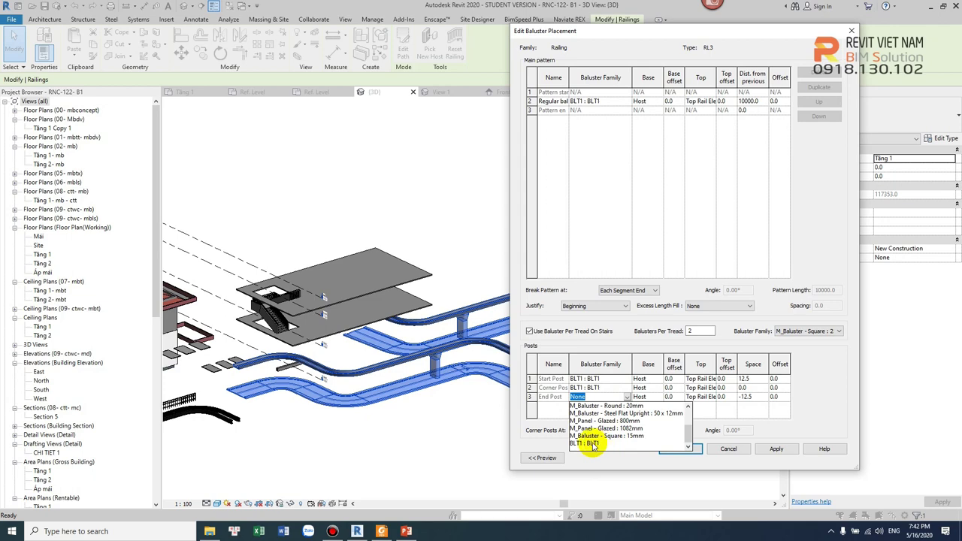
pyautogui.click(592, 449)
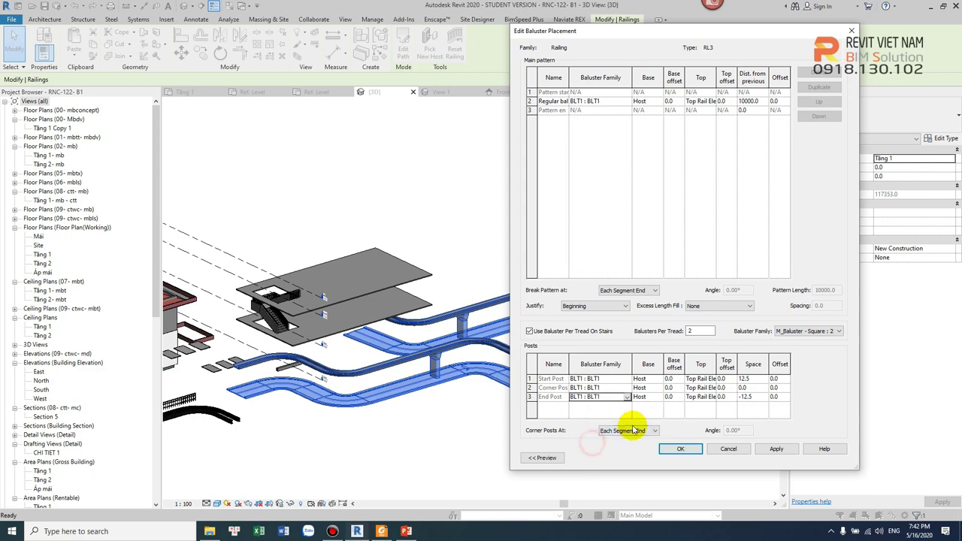
pyautogui.click(681, 449)
pyautogui.click(723, 455)
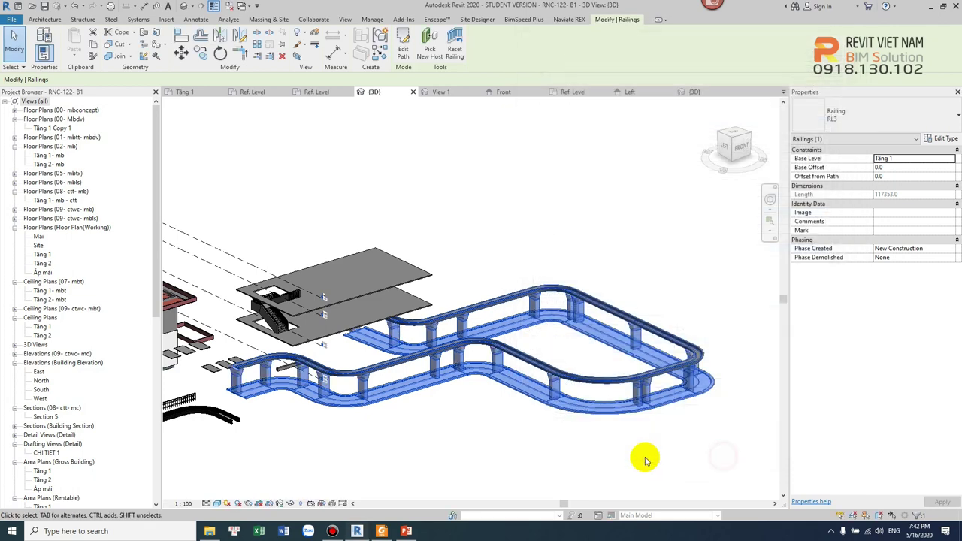
pyautogui.click(640, 434)
# - Orbit and zoom around the regenerated RL3 railing, then bring up the PowerPoint slide 'Railing - Application'
pyautogui.moveTo(640, 428)
pyautogui.keyDown('shift'); pyautogui.mouseDown(button='middle')
pyautogui.moveTo(458, 435)
pyautogui.moveTo(642, 430)
pyautogui.moveTo(668, 438)
pyautogui.moveTo(629, 429)
pyautogui.moveTo(649, 421)
pyautogui.moveTo(648, 433)
pyautogui.mouseUp(button='middle'); pyautogui.keyUp('shift')
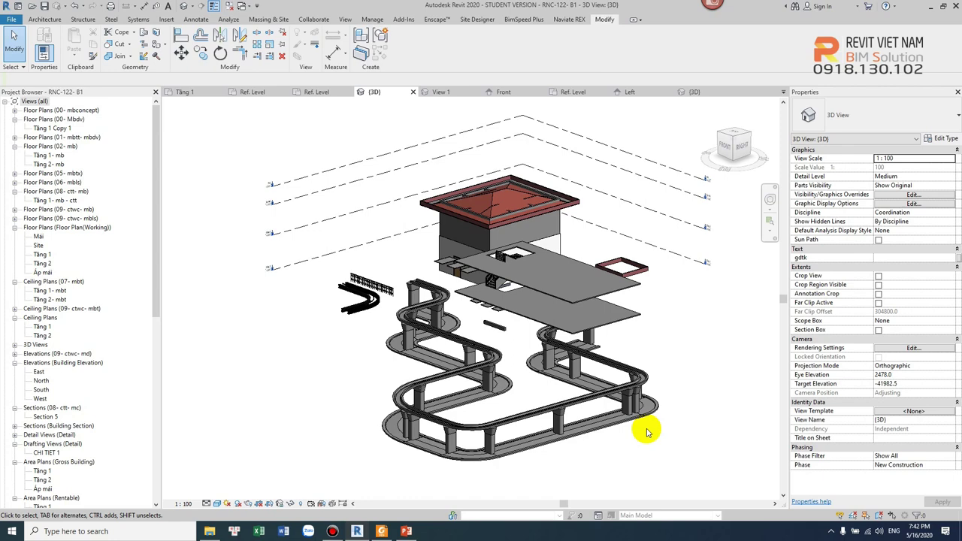
pyautogui.scroll(3, 662, 432)
pyautogui.moveTo(691, 429)
pyautogui.keyDown('shift'); pyautogui.mouseDown(button='middle')
pyautogui.moveTo(568, 436)
pyautogui.moveTo(580, 336)
pyautogui.moveTo(601, 338)
pyautogui.moveTo(683, 477)
pyautogui.moveTo(699, 334)
pyautogui.mouseUp(button='middle'); pyautogui.keyUp('shift')
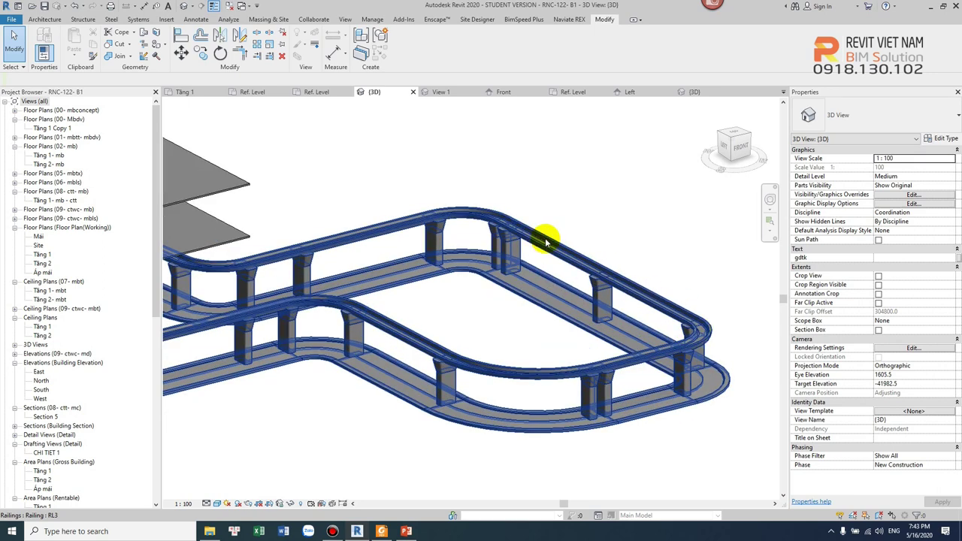
pyautogui.click(406, 531)
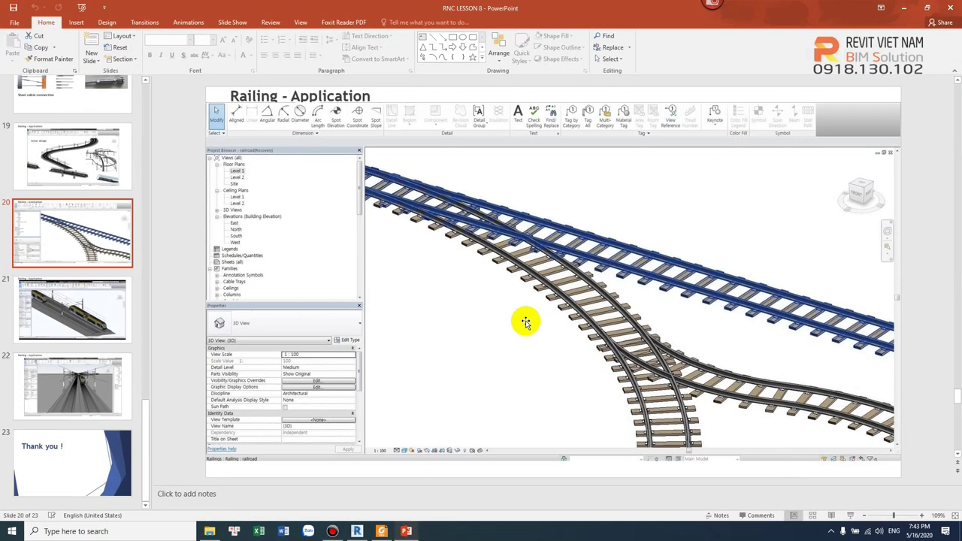
# - Show slide 21's train railway example, then return to the Revit model
pyautogui.click(87, 315)
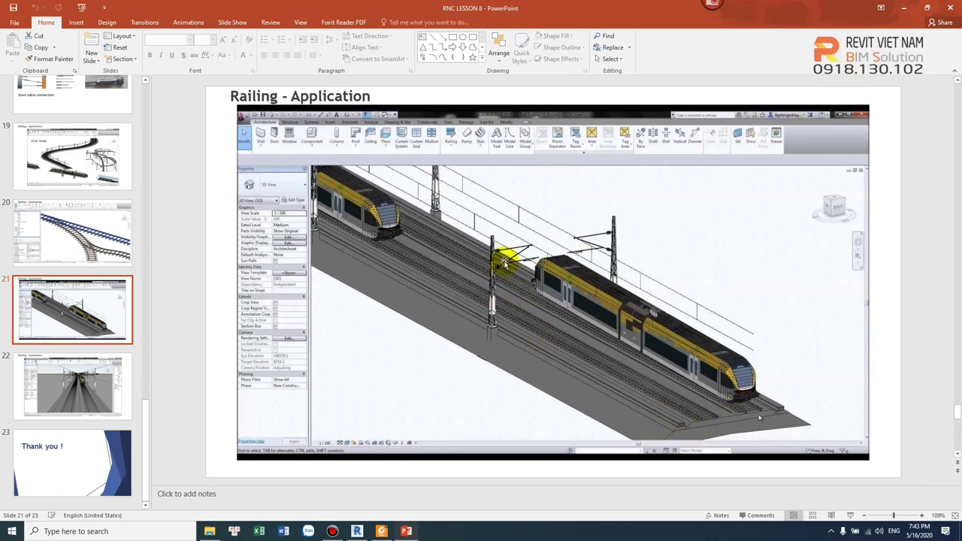
pyautogui.click(903, 7)
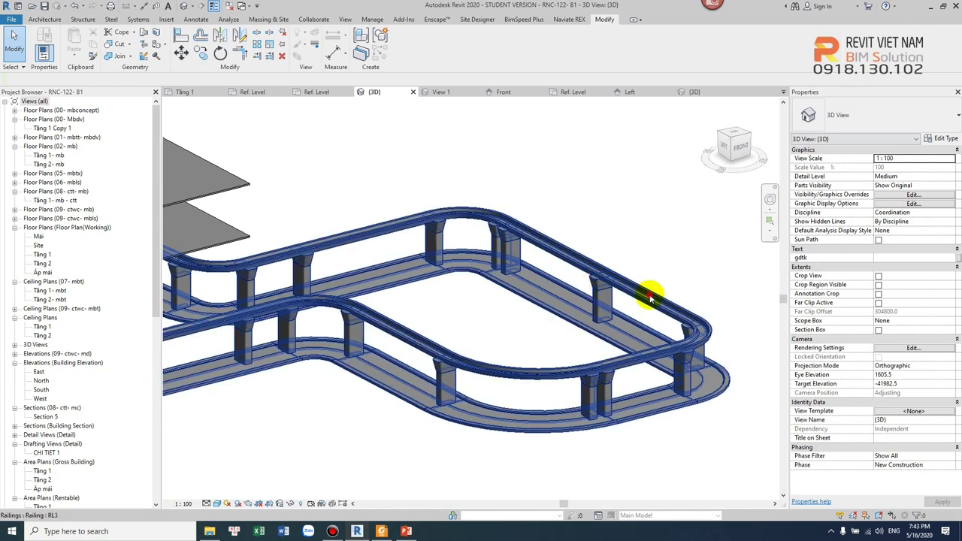
# - Duplicate RL3's Regular baluster row and set the new row 2 family to M_Baluster - Round
pyautogui.click(650, 298)
pyautogui.click(939, 138)
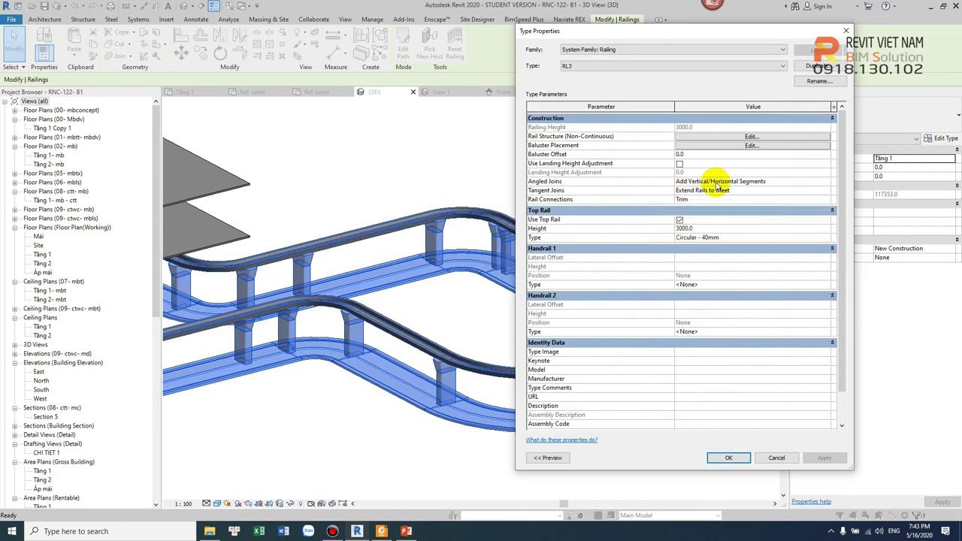
pyautogui.click(751, 145)
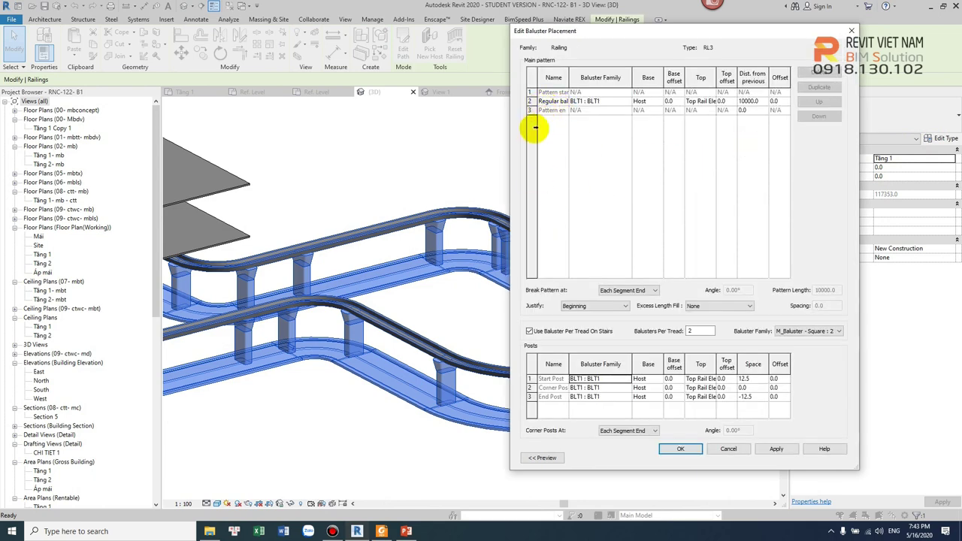
pyautogui.click(530, 101)
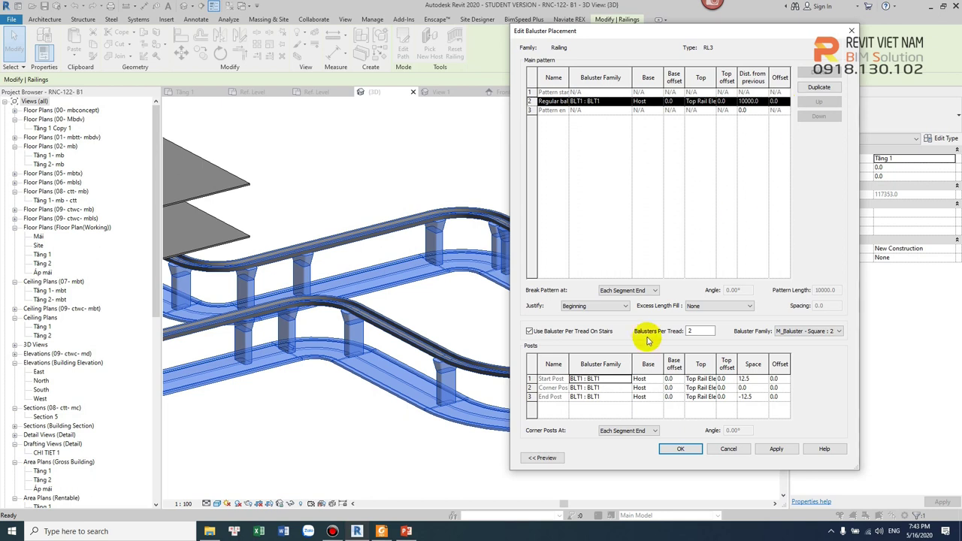
pyautogui.click(817, 89)
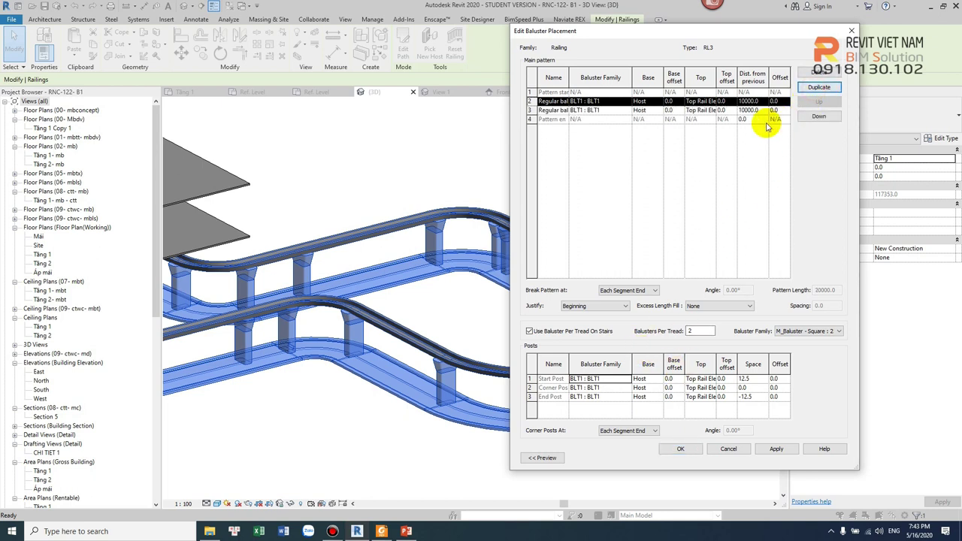
pyautogui.click(625, 101)
pyautogui.scroll(-2, 634, 140)
pyautogui.click(635, 126)
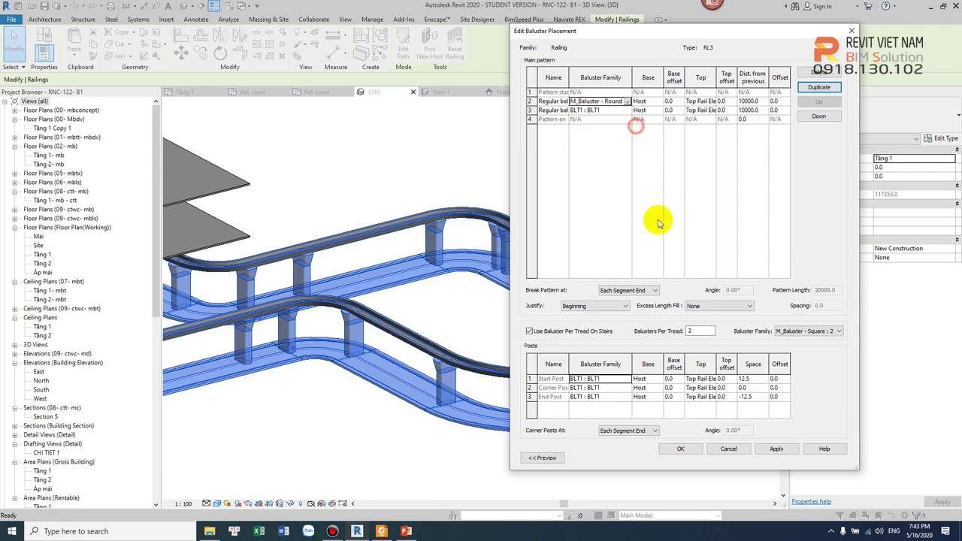
pyautogui.click(680, 448)
pyautogui.click(718, 458)
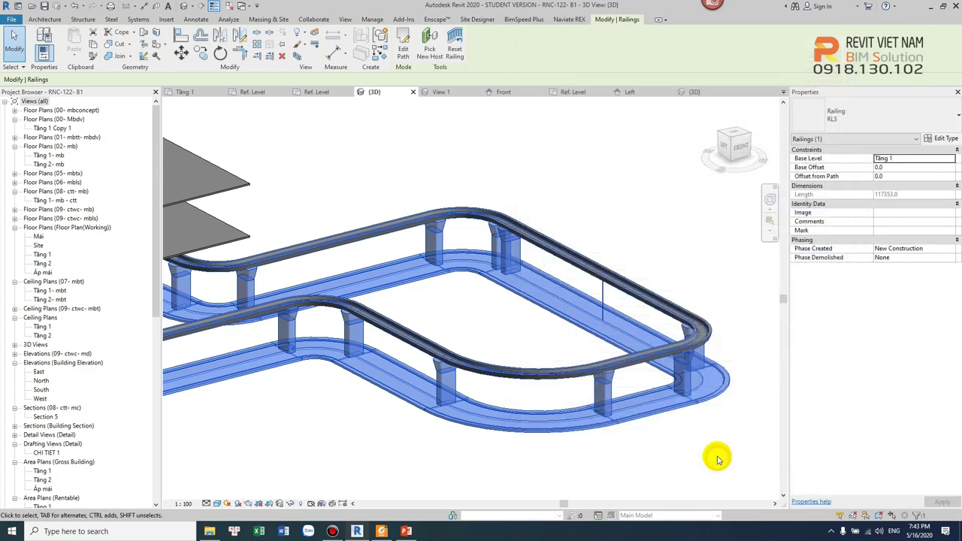
pyautogui.scroll(2, 644, 315)
# - Set row 2's Offset to 1500 in the RL3 baluster pattern and orbit to check it
pyautogui.scroll(2, 571, 278)
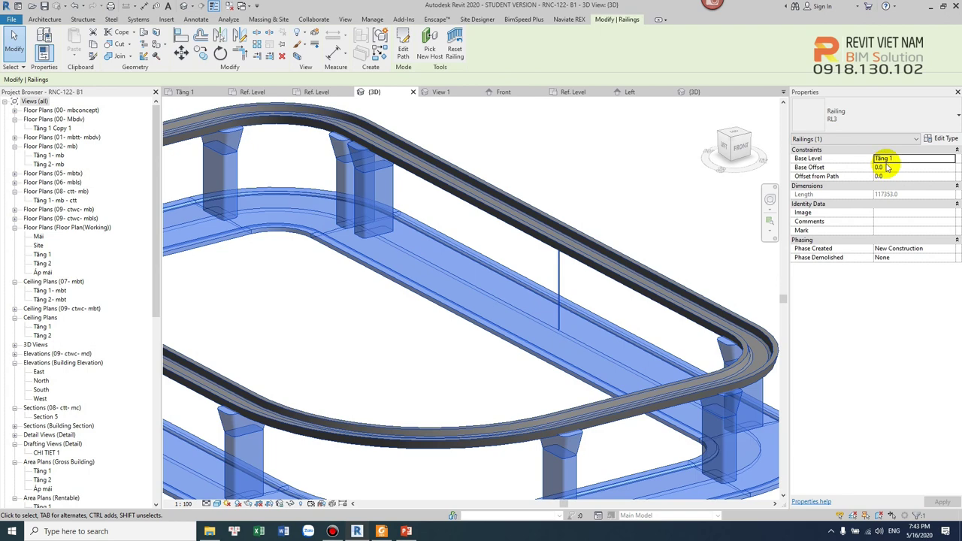
pyautogui.click(937, 138)
pyautogui.click(736, 148)
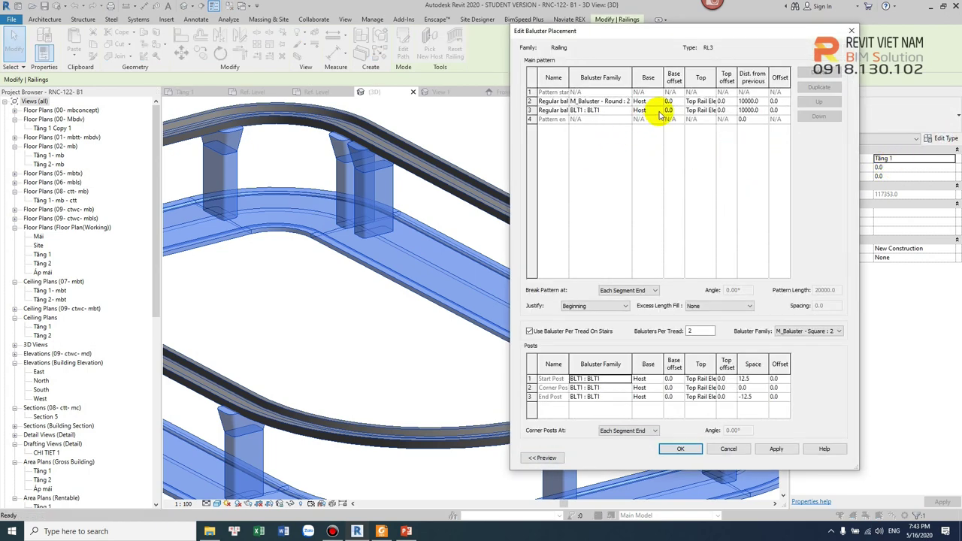
pyautogui.click(779, 102)
pyautogui.write('1500')
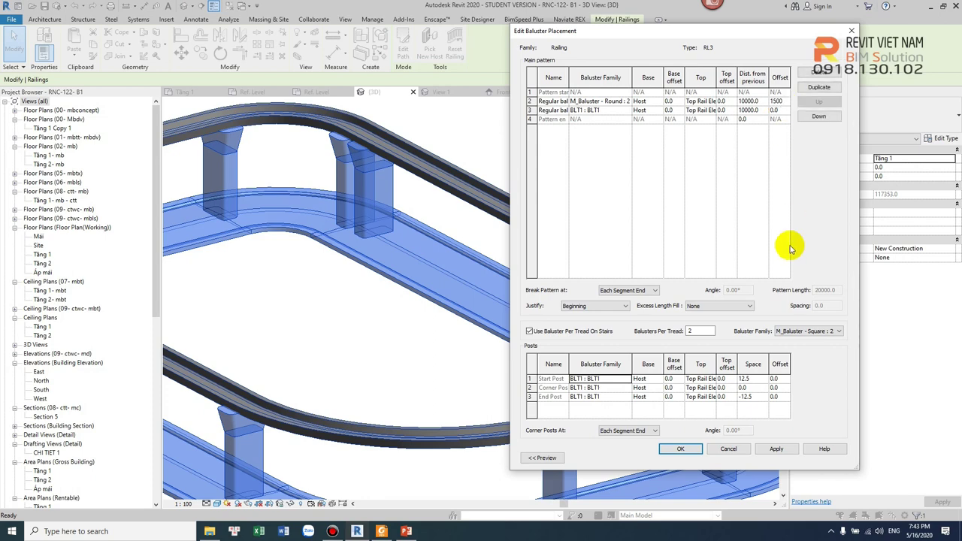
pyautogui.click(680, 449)
pyautogui.click(728, 456)
pyautogui.moveTo(727, 457)
pyautogui.keyDown('shift'); pyautogui.mouseDown(button='middle')
pyautogui.moveTo(666, 354)
pyautogui.moveTo(634, 258)
pyautogui.moveTo(644, 365)
pyautogui.moveTo(532, 382)
pyautogui.moveTo(492, 275)
pyautogui.moveTo(562, 420)
pyautogui.moveTo(498, 287)
pyautogui.moveTo(448, 318)
pyautogui.mouseUp(button='middle'); pyautogui.keyUp('shift')
pyautogui.press('Escape')
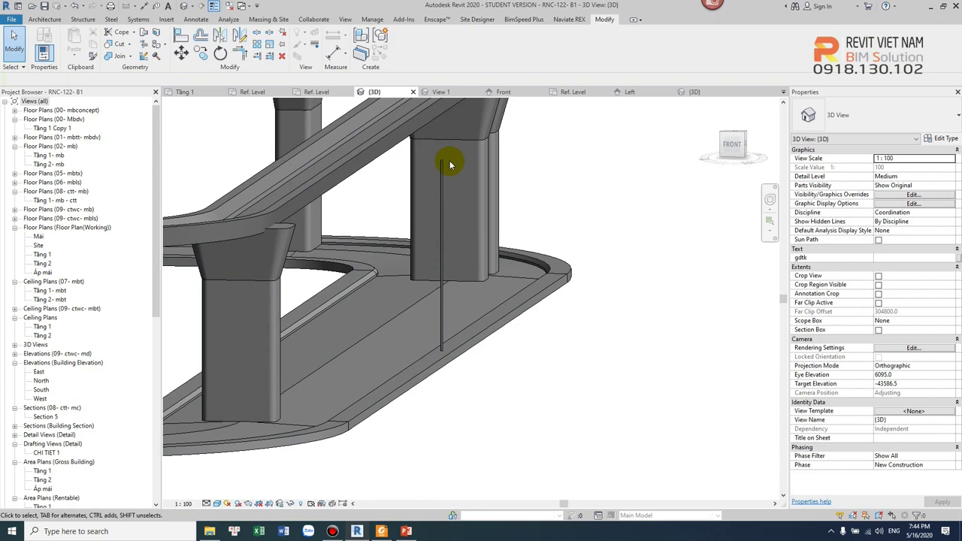
# - Change row 2's Dist. from previous from 10000 to 5000 in the RL3 baluster pattern
pyautogui.moveTo(489, 240)
pyautogui.keyDown('shift'); pyautogui.mouseDown(button='middle')
pyautogui.moveTo(558, 333)
pyautogui.moveTo(563, 376)
pyautogui.moveTo(565, 362)
pyautogui.mouseUp(button='middle'); pyautogui.keyUp('shift')
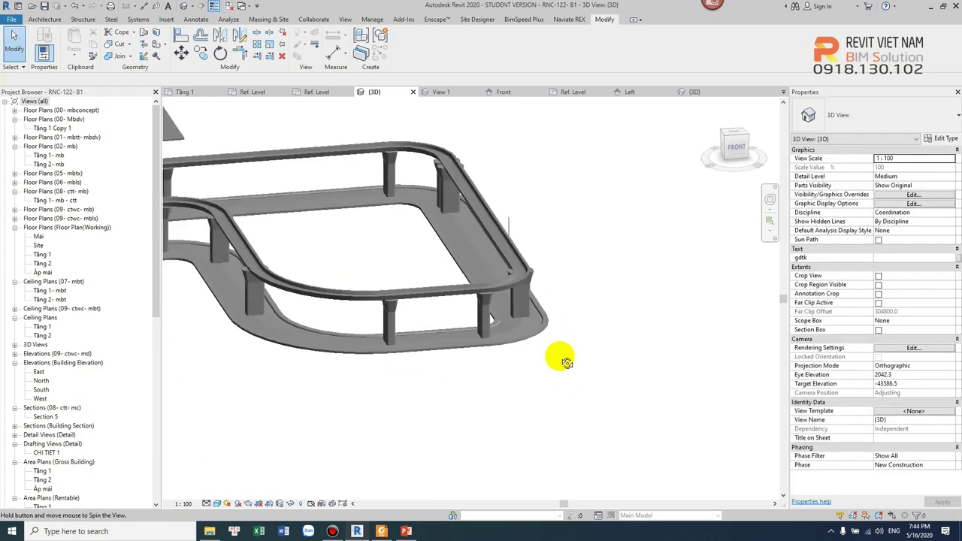
pyautogui.click(516, 243)
pyautogui.click(936, 141)
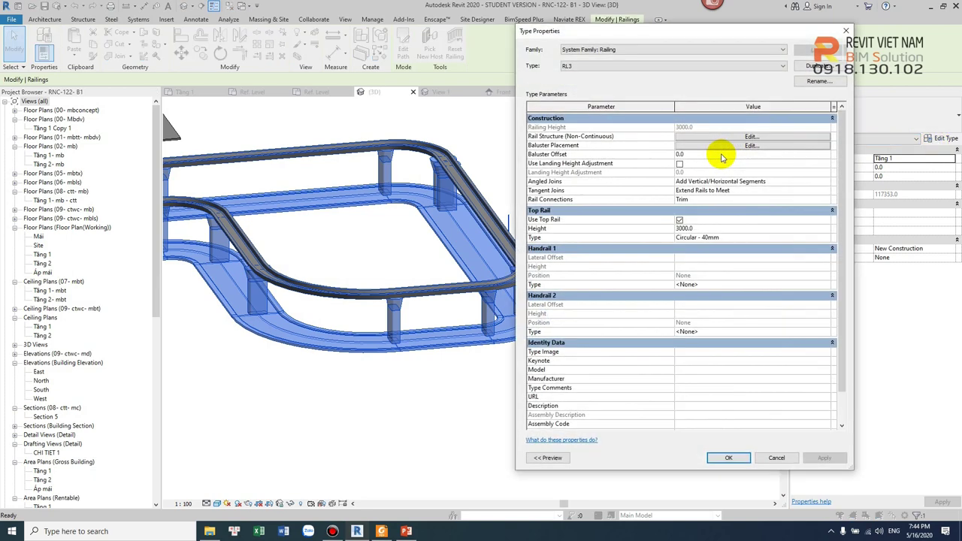
pyautogui.click(754, 144)
pyautogui.click(761, 101)
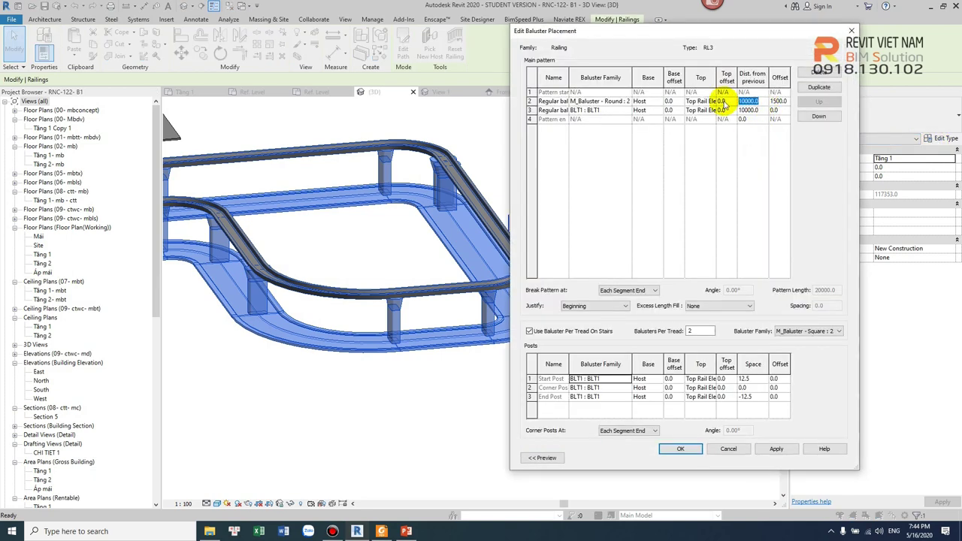
pyautogui.click(680, 448)
pyautogui.click(730, 456)
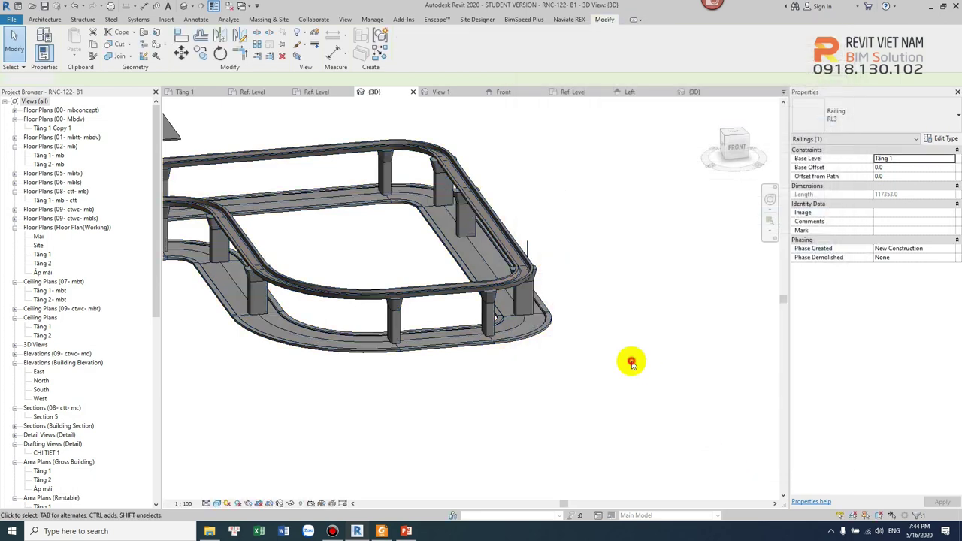
pyautogui.click(631, 363)
pyautogui.moveTo(635, 359)
pyautogui.keyDown('shift'); pyautogui.mouseDown(button='middle')
pyautogui.moveTo(595, 348)
pyautogui.moveTo(579, 361)
pyautogui.moveTo(551, 352)
pyautogui.moveTo(622, 354)
pyautogui.moveTo(623, 382)
pyautogui.mouseUp(button='middle'); pyautogui.keyUp('shift')
pyautogui.click(637, 325)
pyautogui.keyDown('shift'); pyautogui.moveTo(549, 360); pyautogui.dragTo(618, 344, button='middle'); pyautogui.keyUp('shift')
pyautogui.click(620, 344)
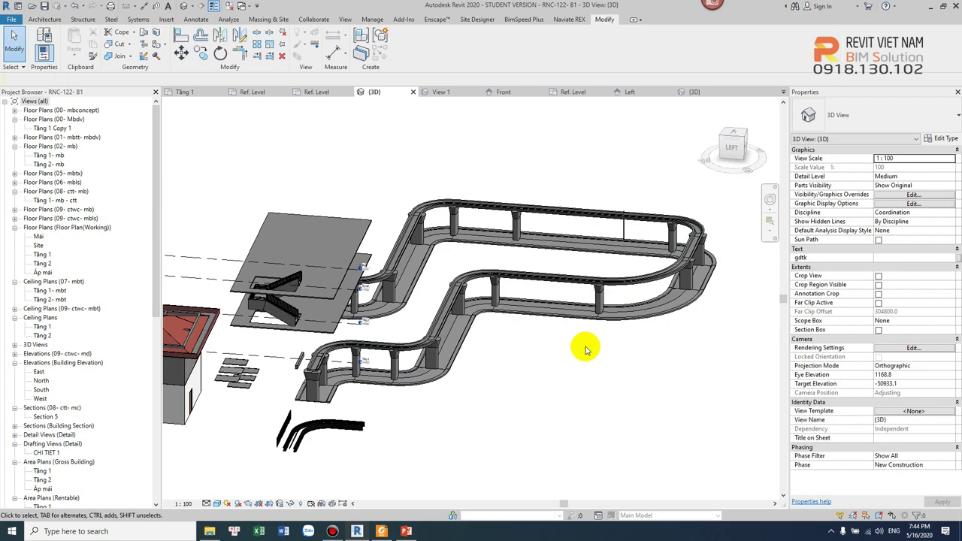
pyautogui.scroll(-3, 586, 349)
pyautogui.click(598, 344)
pyautogui.moveTo(612, 369)
pyautogui.keyDown('shift'); pyautogui.mouseDown(button='middle')
pyautogui.moveTo(516, 364)
pyautogui.moveTo(604, 370)
pyautogui.mouseUp(button='middle'); pyautogui.keyUp('shift')
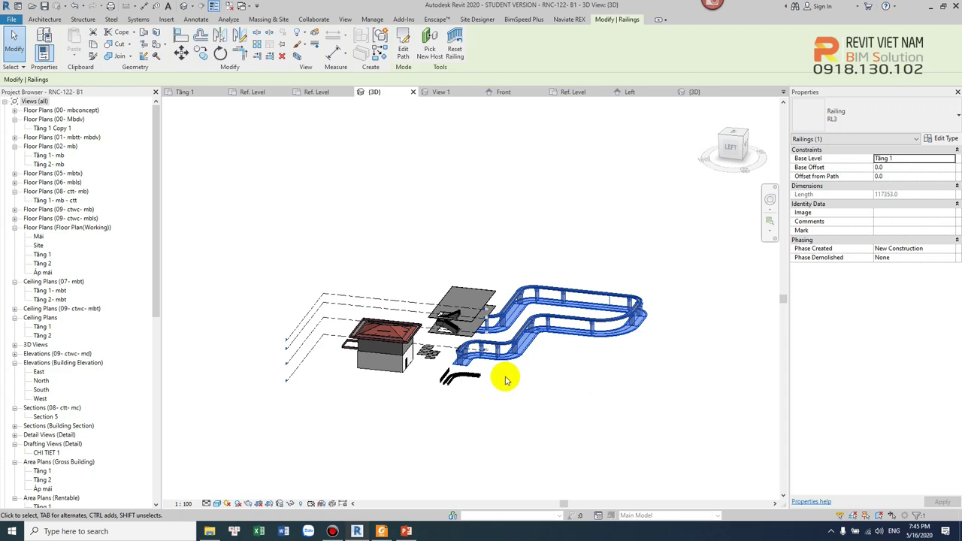
pyautogui.scroll(4, 505, 378)
pyautogui.click(551, 410)
pyautogui.keyDown('shift'); pyautogui.moveTo(552, 410); pyautogui.dragTo(502, 422, button='middle'); pyautogui.keyUp('shift')
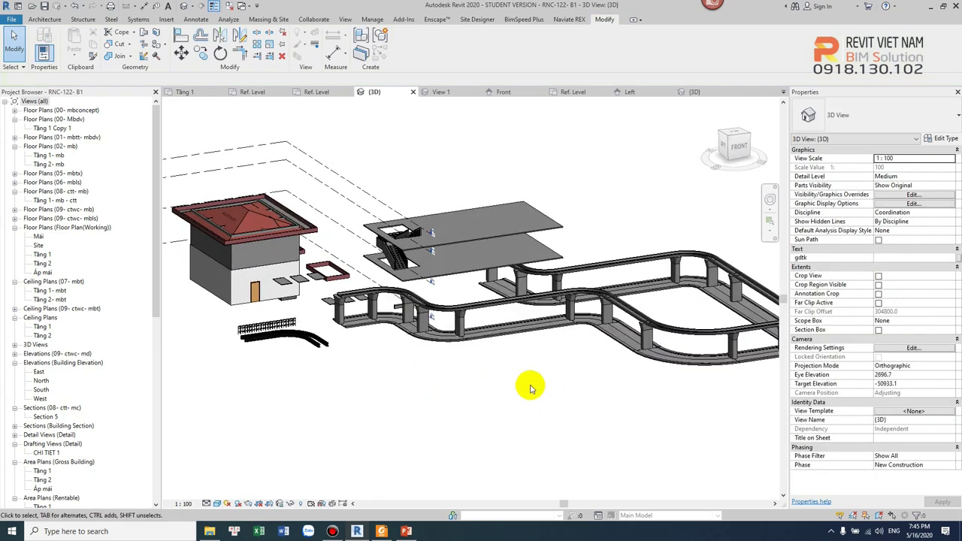